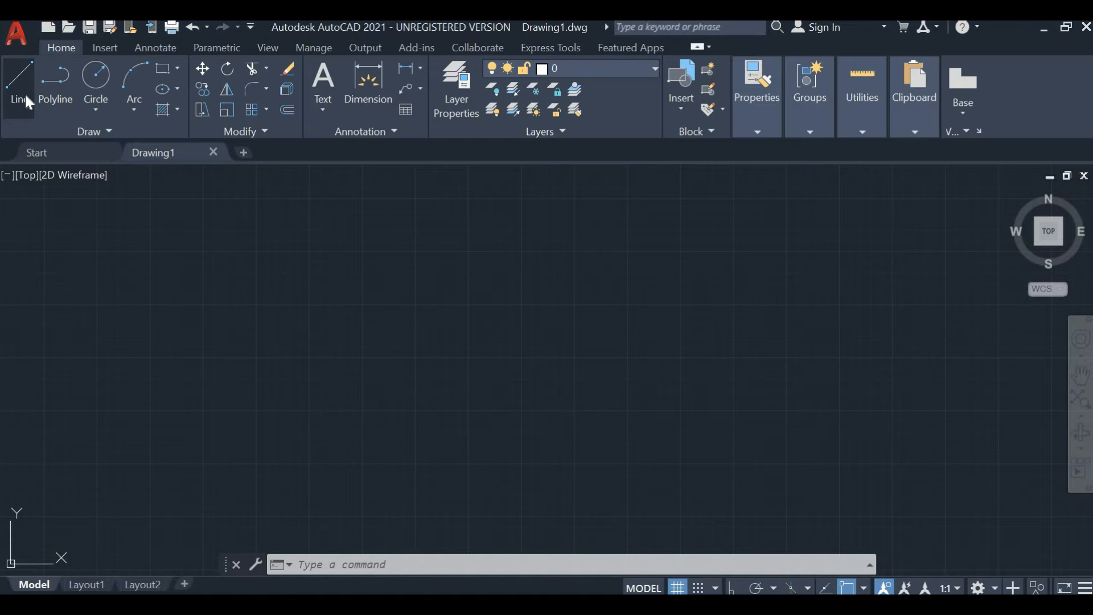
Step: Draw a single horizontal line 300 units long in the empty drawing area
left_click(159, 263)
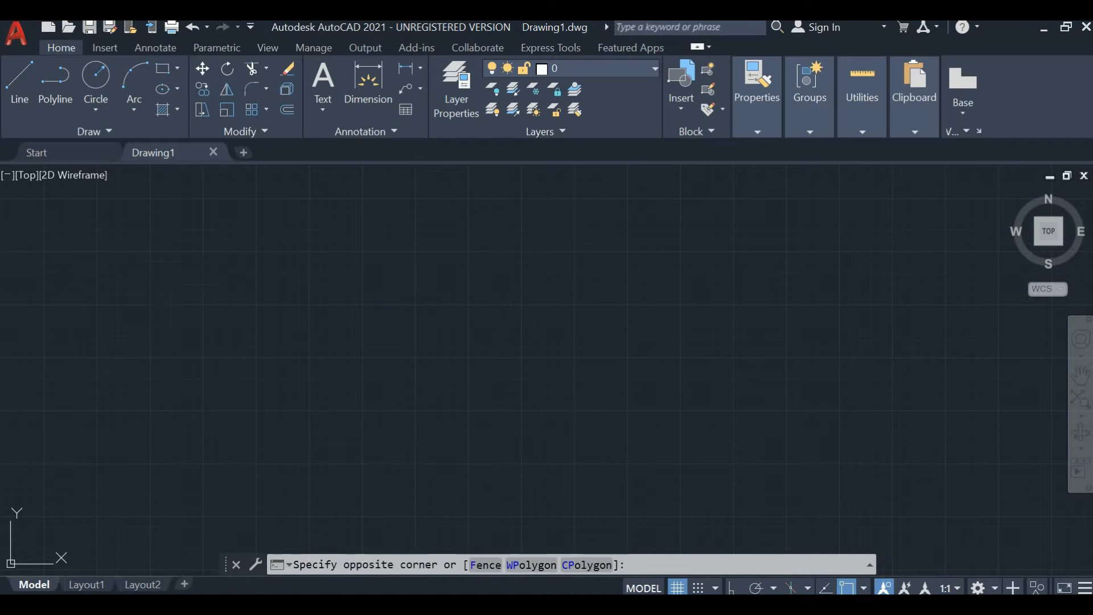
left_click(19, 96)
left_click(125, 212)
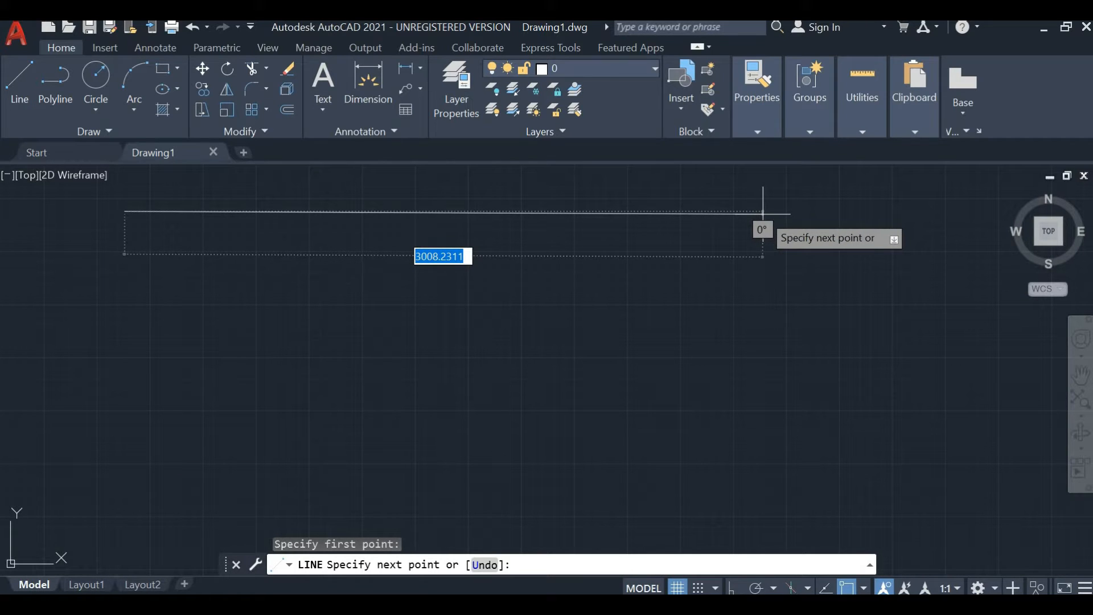
type("300")
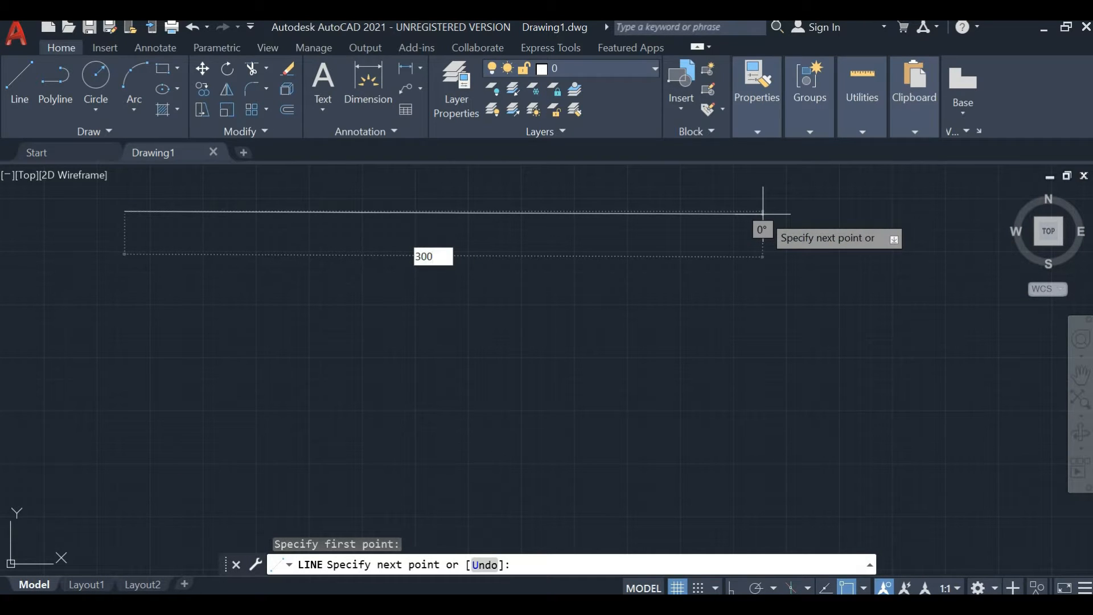
key("Return")
key("Escape")
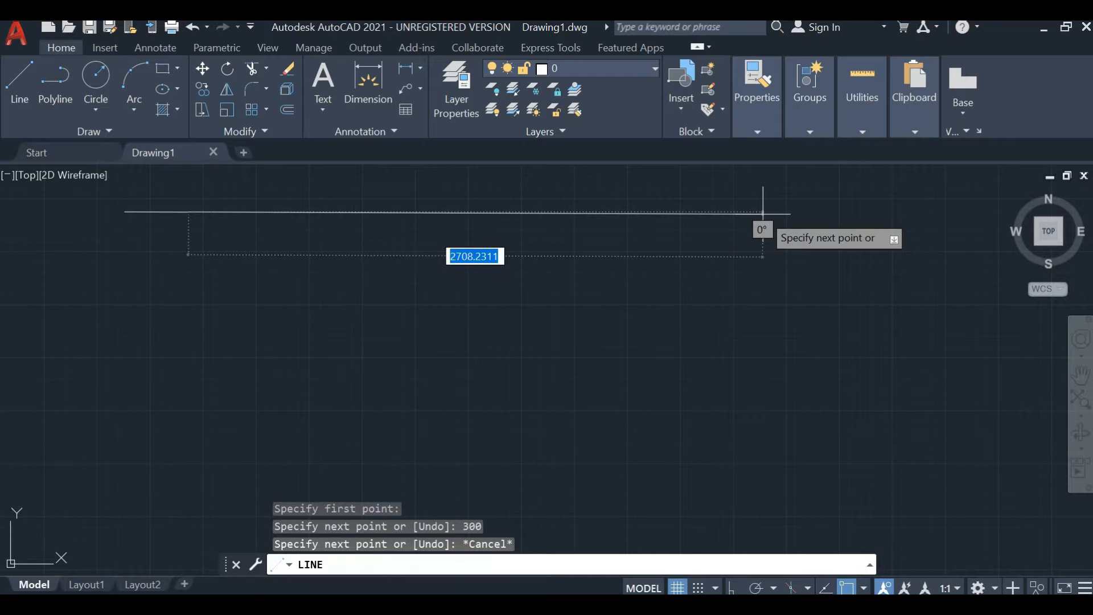
key("Escape")
Step: Erase the 300-unit line by selecting everything in the drawing
middle_click_drag(38, 230, 217, 308)
scroll(368, 288, "up", 6)
middle_click_drag(311, 284, 407, 306)
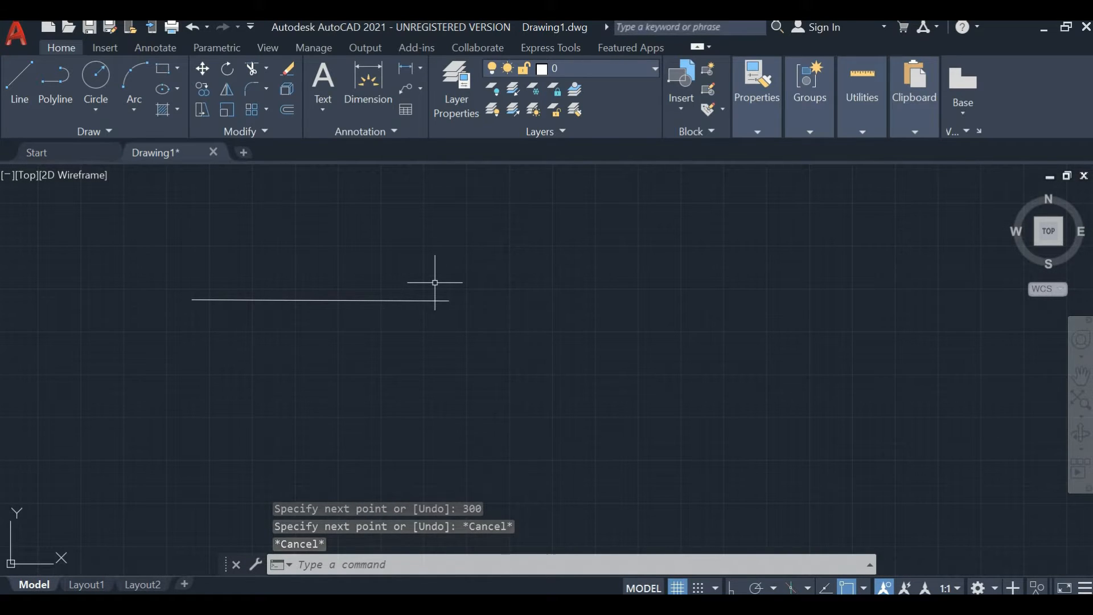
key("Escape")
key("Escape")
key("ctrl+a")
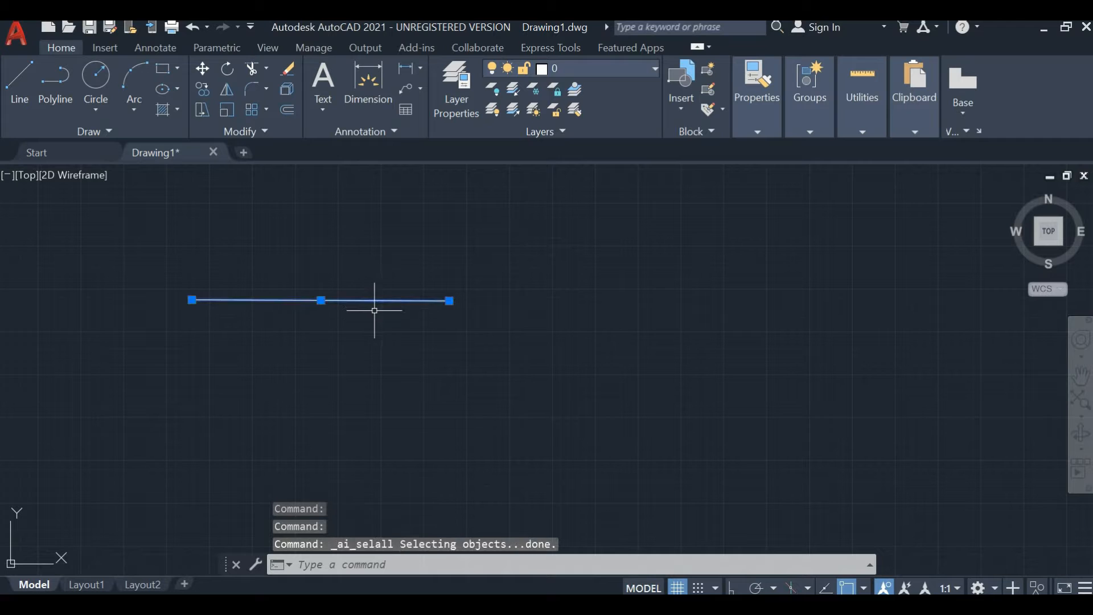
key("Delete")
key("Return")
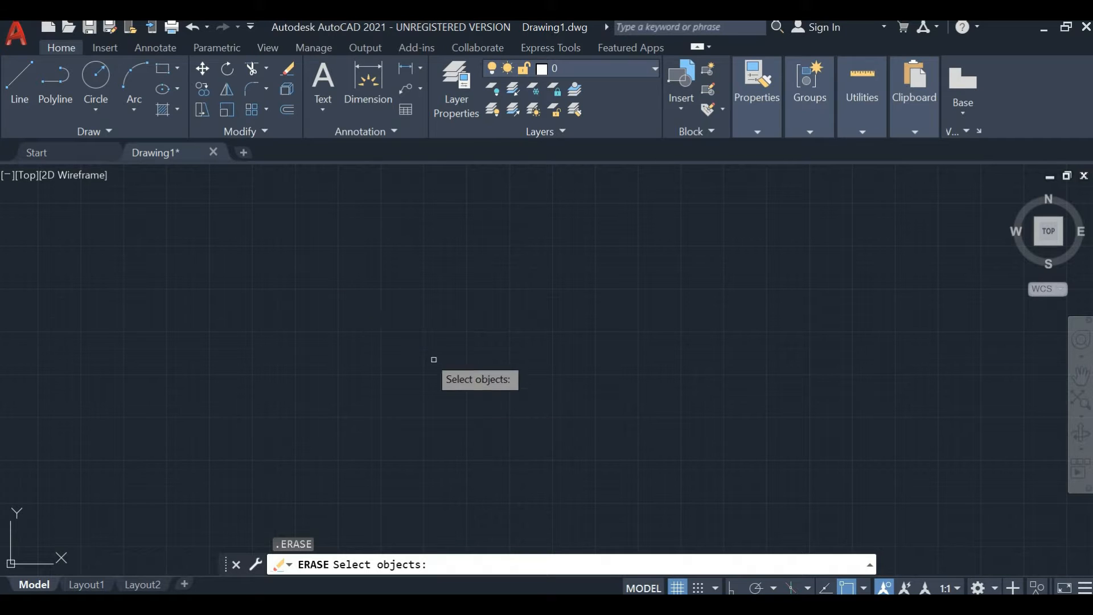
key("Escape")
key("Escape")
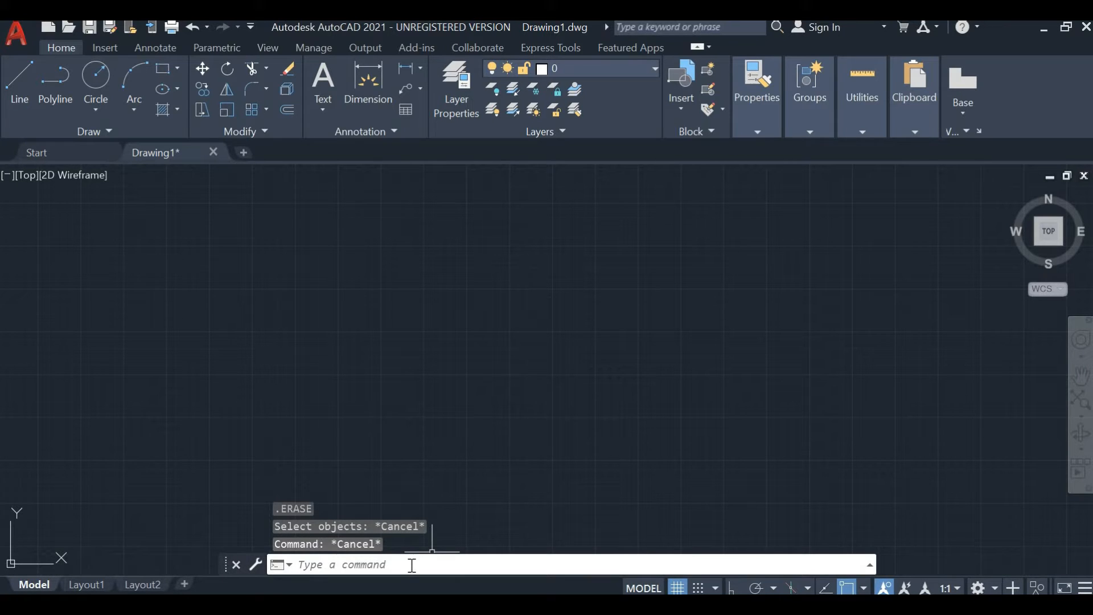
Step: Configure the drawing units to Decimal length with 0.00 precision and Millimeters as the insertion scale
left_click(411, 565)
type("uni")
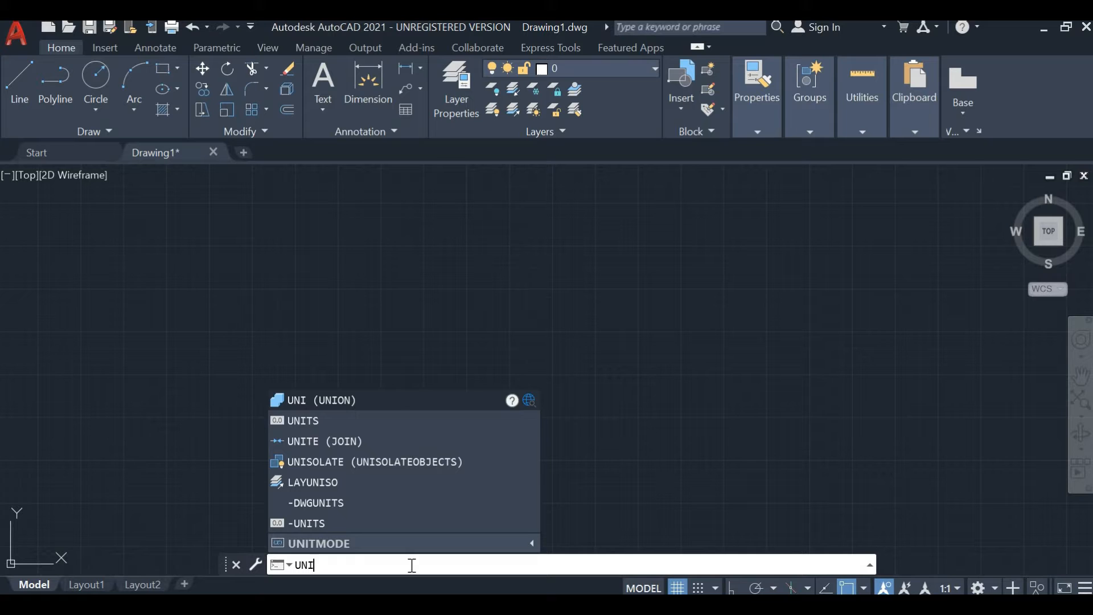
key("Down")
key("Return")
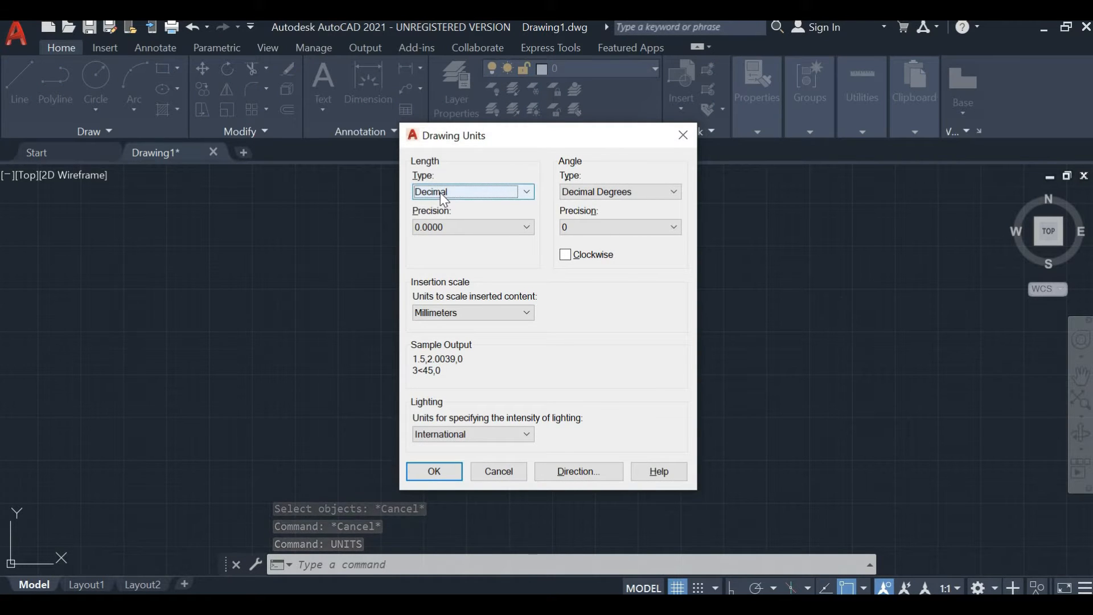
left_click(460, 313)
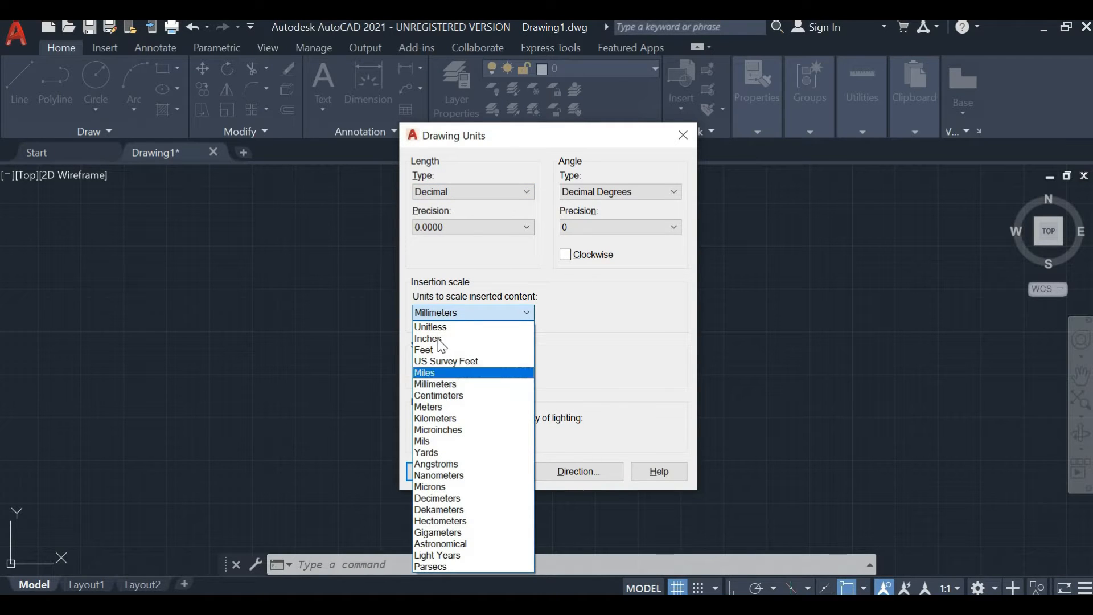
left_click(458, 385)
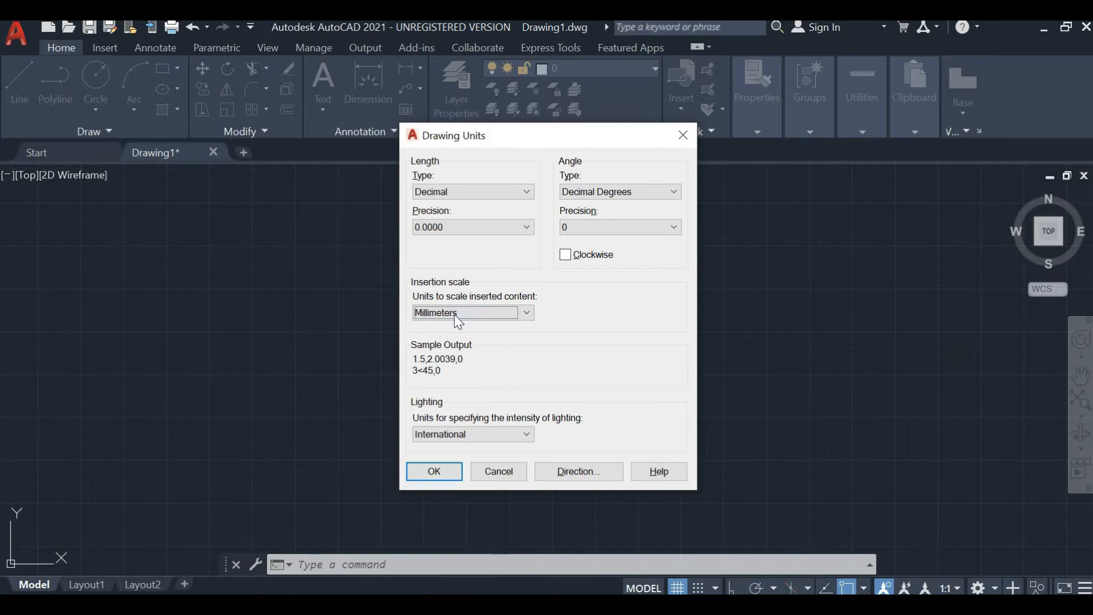
left_click(460, 227)
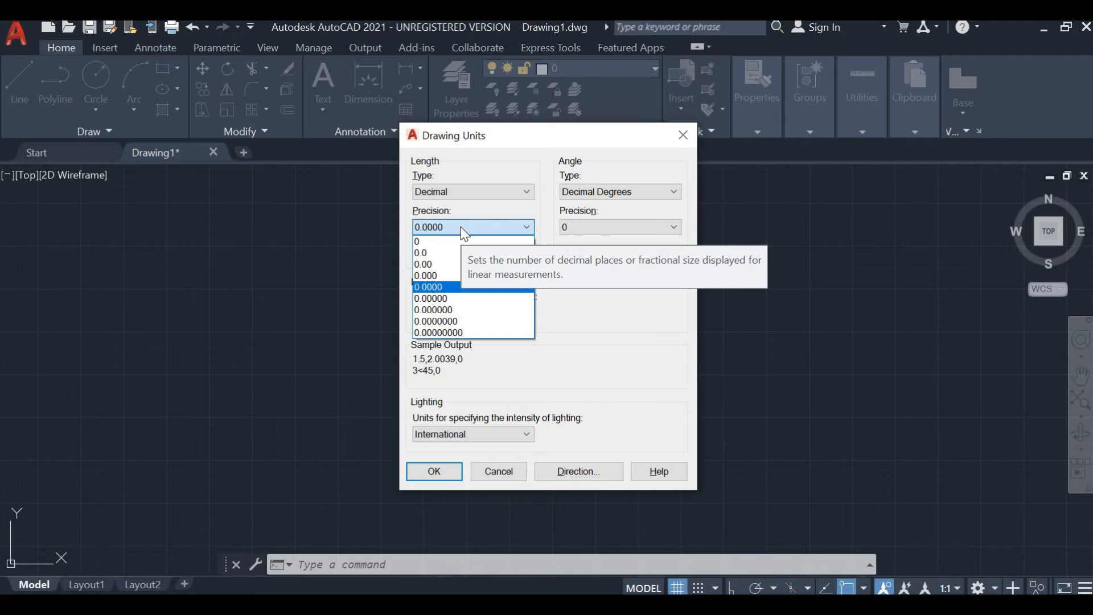
left_click(445, 264)
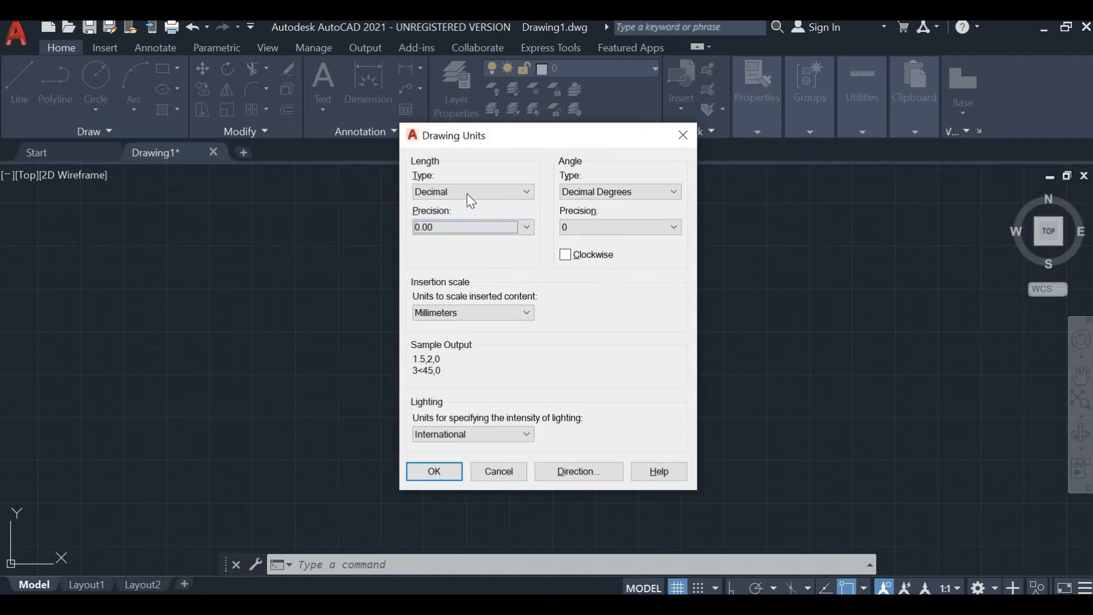
left_click(470, 193)
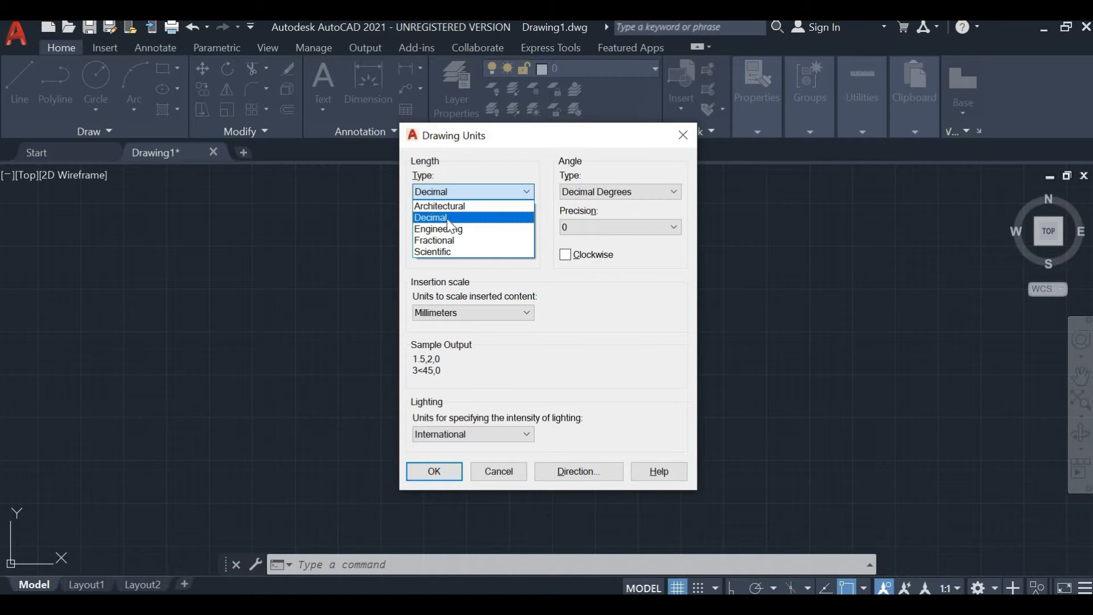
left_click(450, 219)
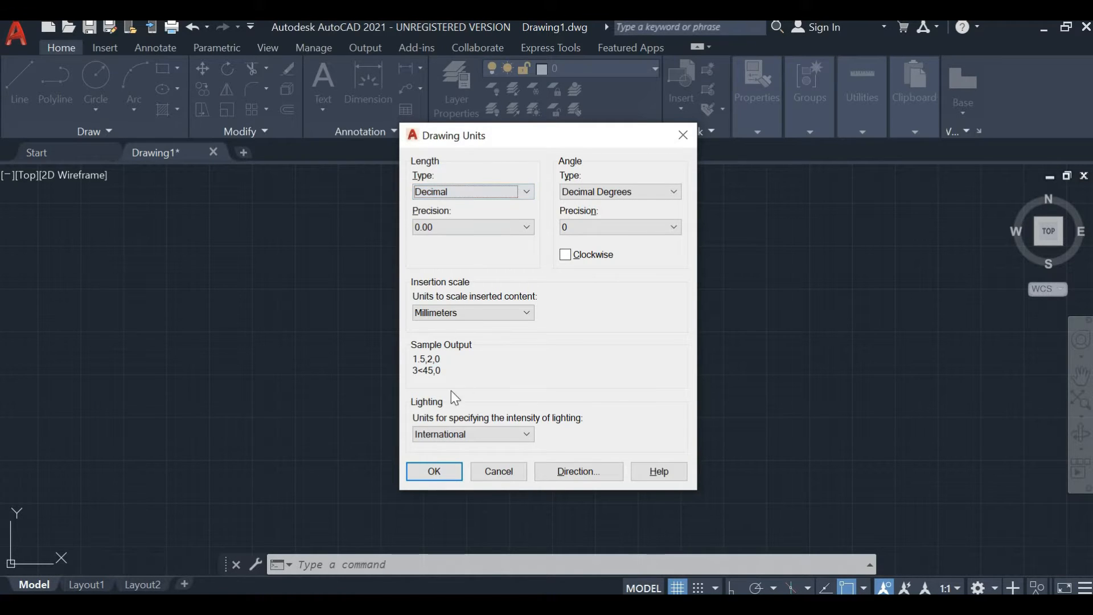
left_click(426, 470)
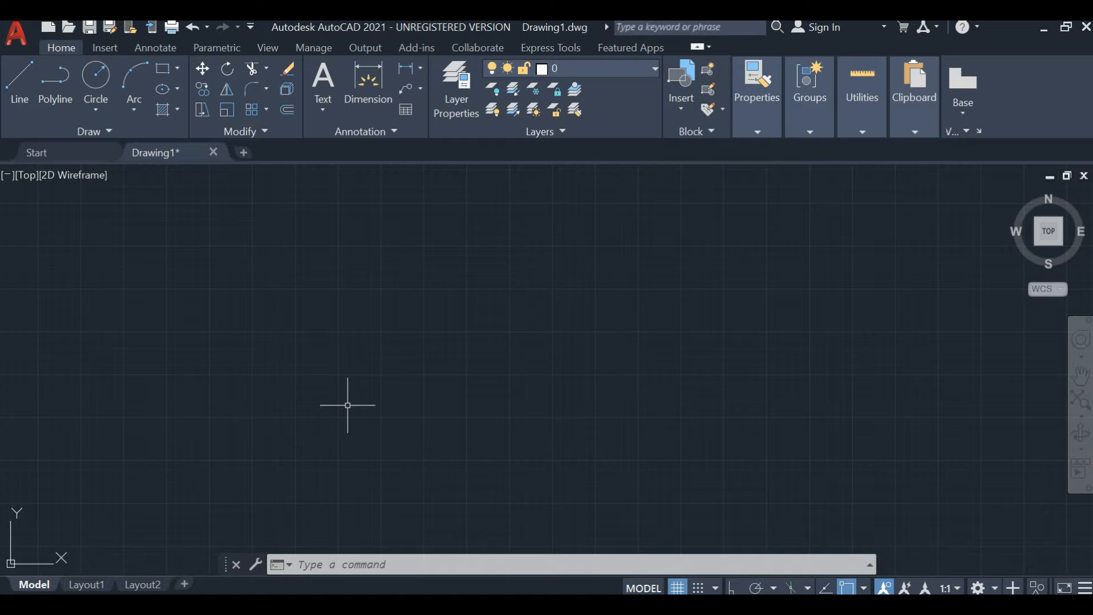
Step: Start a line at the origin 0,0 and draw its first segment 300 mm horizontally along the X axis
type("LI")
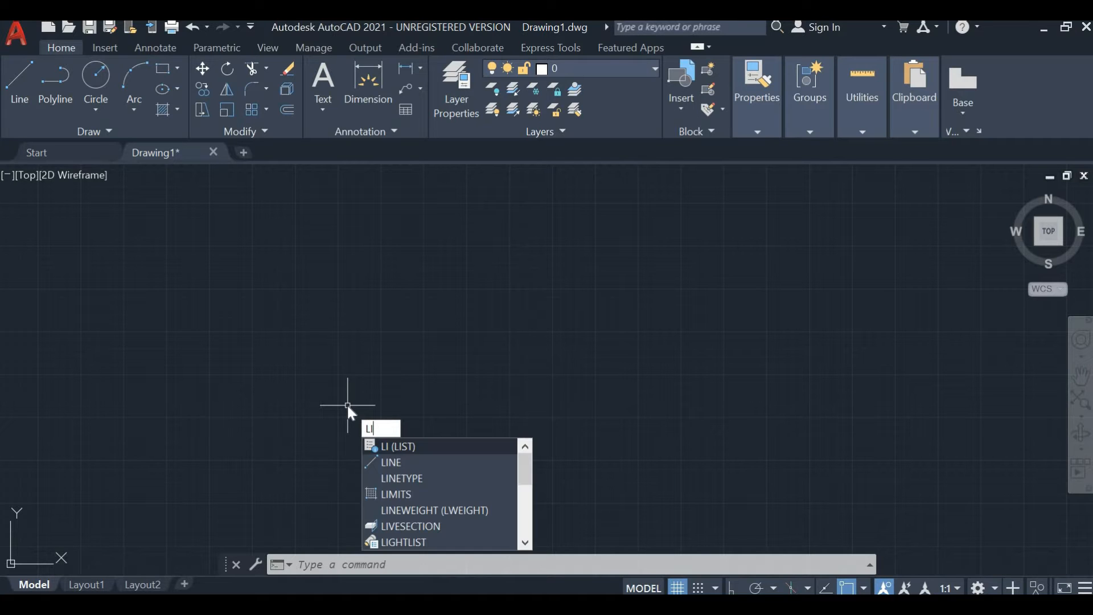
key("Down")
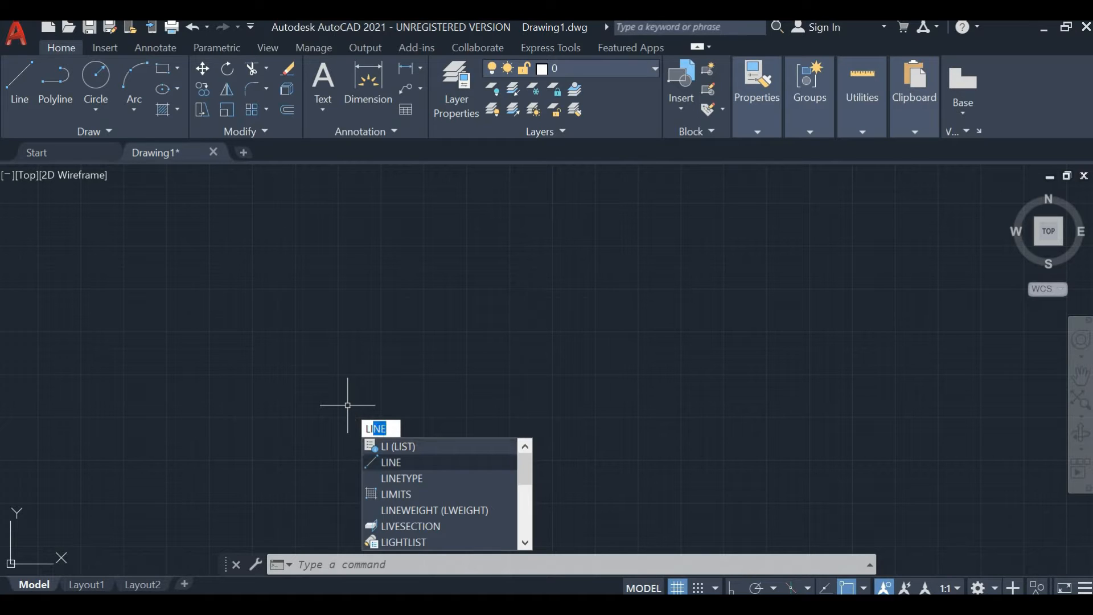
key("Return")
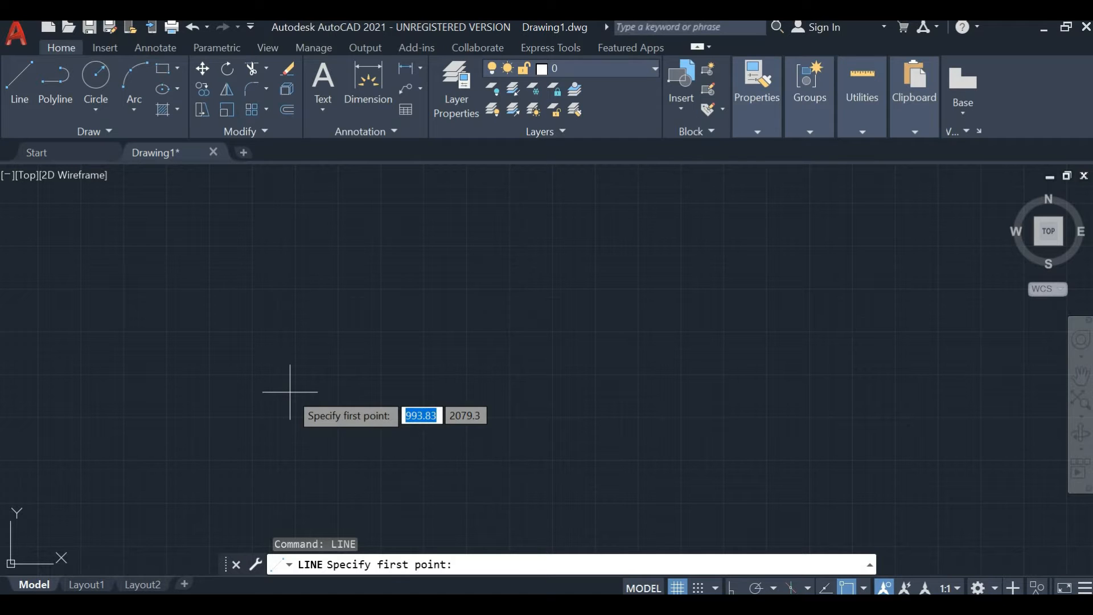
type("0")
key("Tab")
type("0")
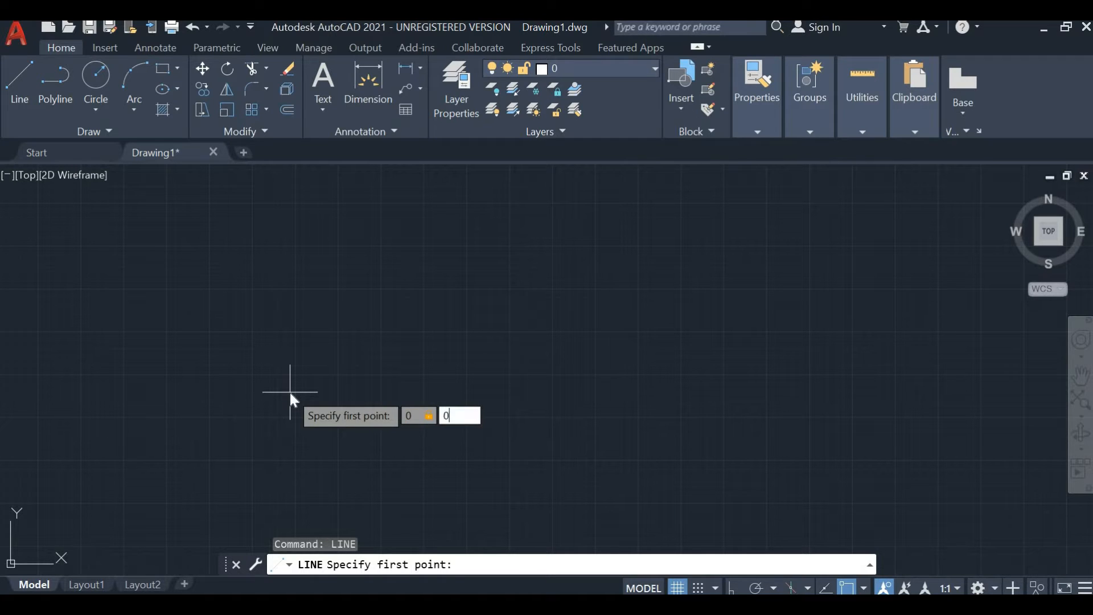
key("Return")
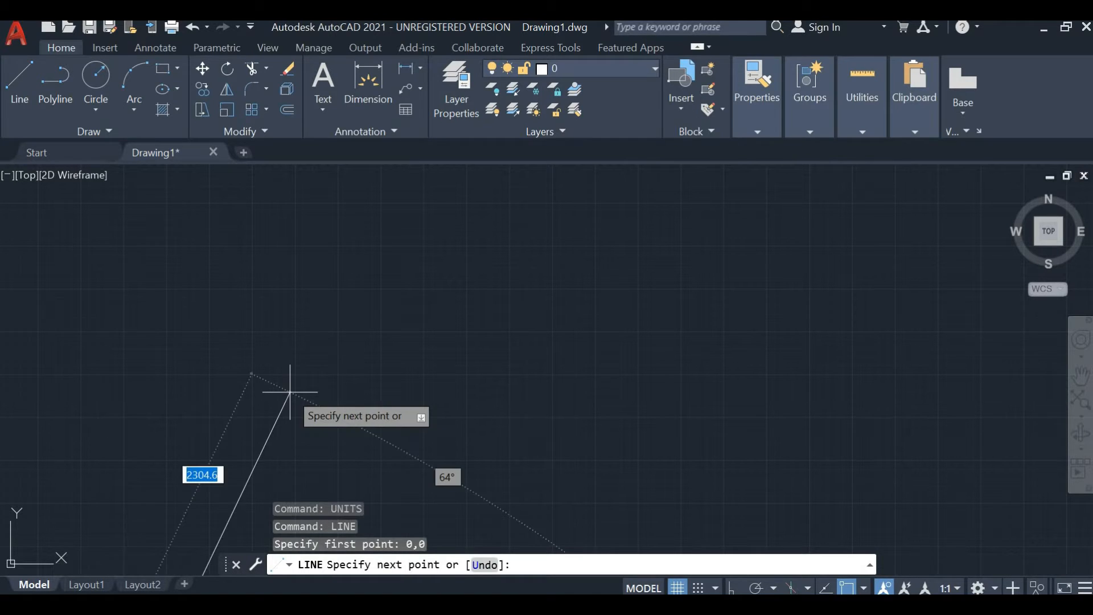
scroll(294, 388, "down", 8)
middle_click_drag(274, 422, 364, 175)
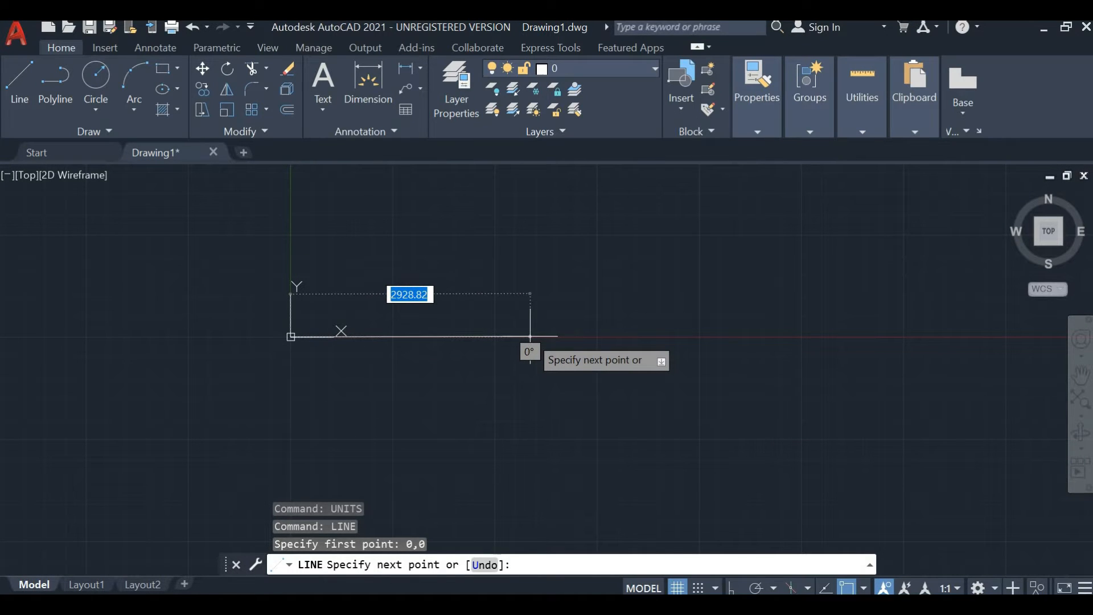
type("300")
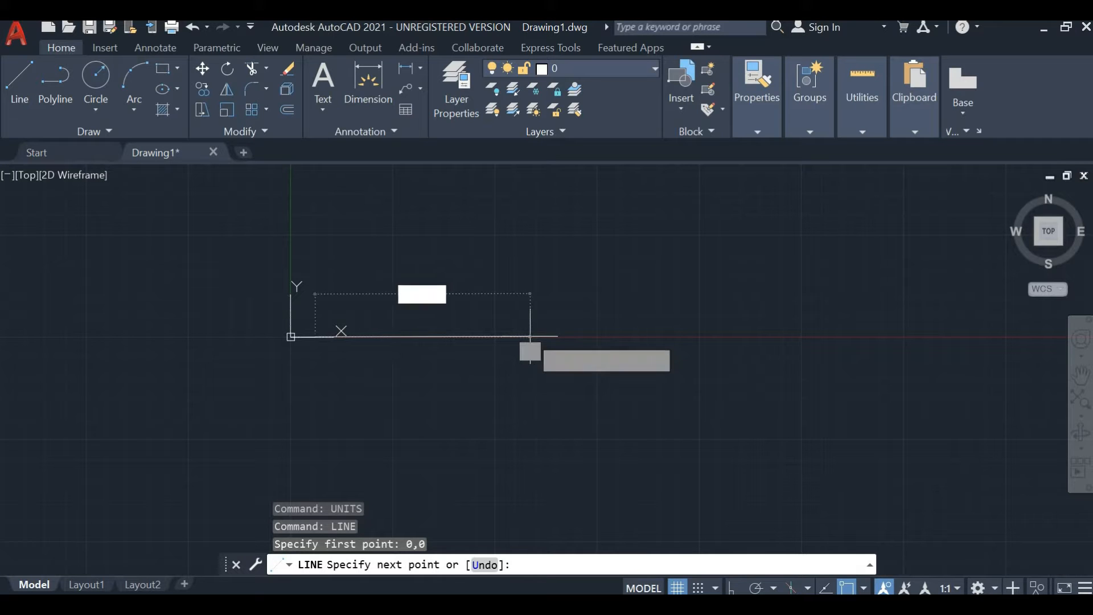
key("Return")
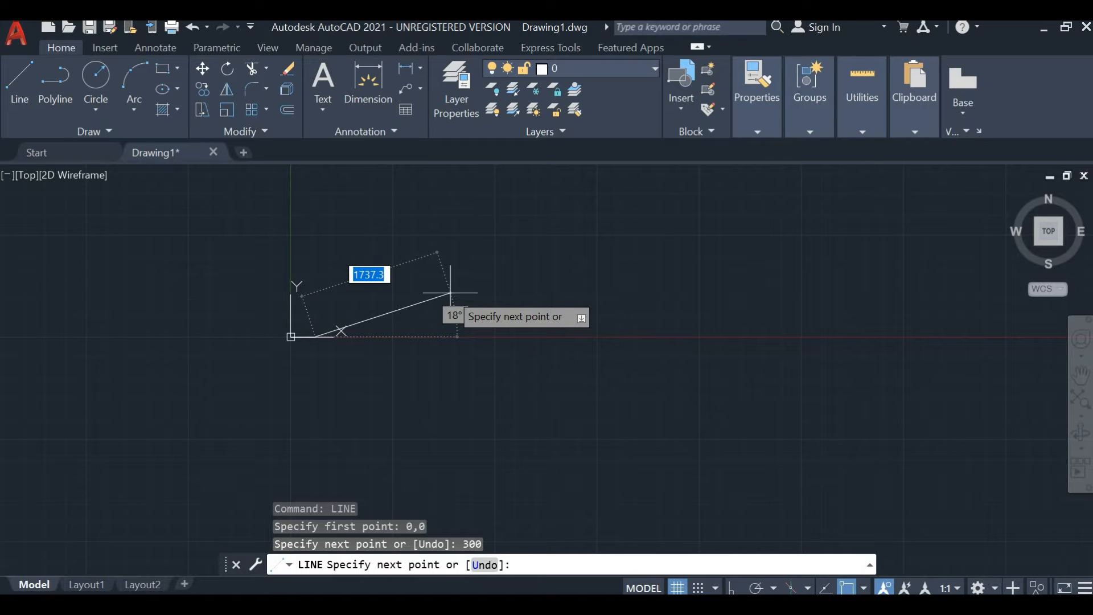
Step: Add a 150 mm segment rising at 45° from the end of the horizontal segment and finish the line
type("150")
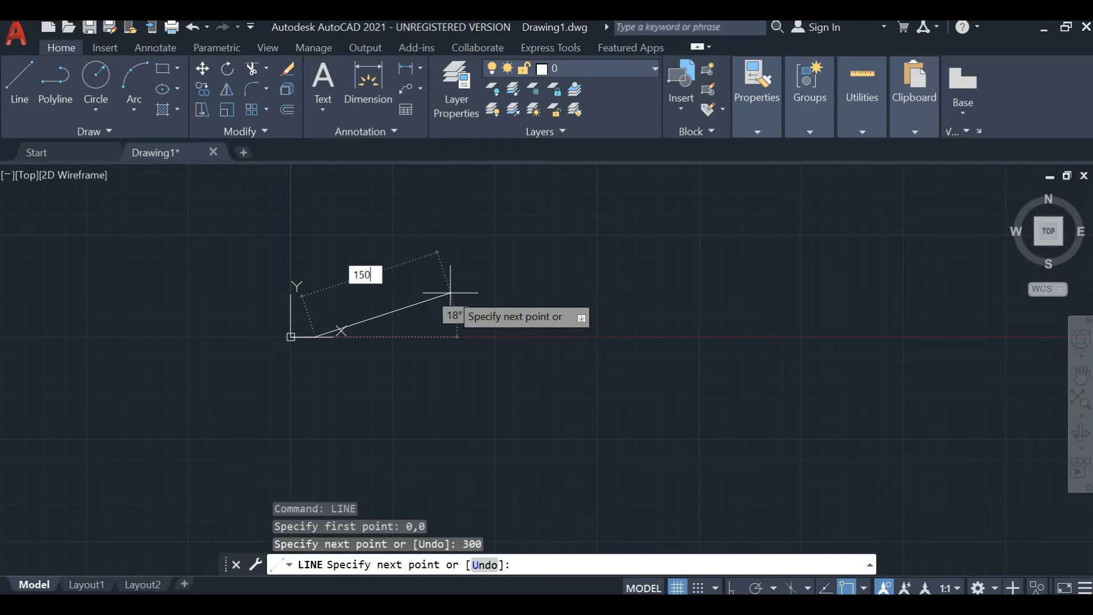
key("Tab")
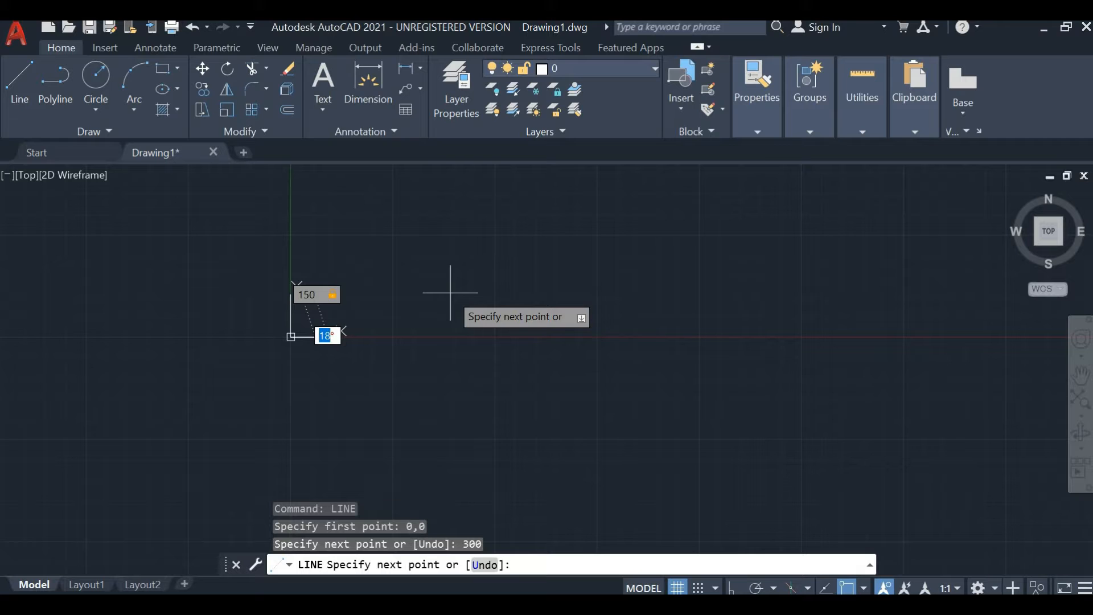
scroll(362, 326, "up", 6)
middle_click_drag(289, 383, 703, 223)
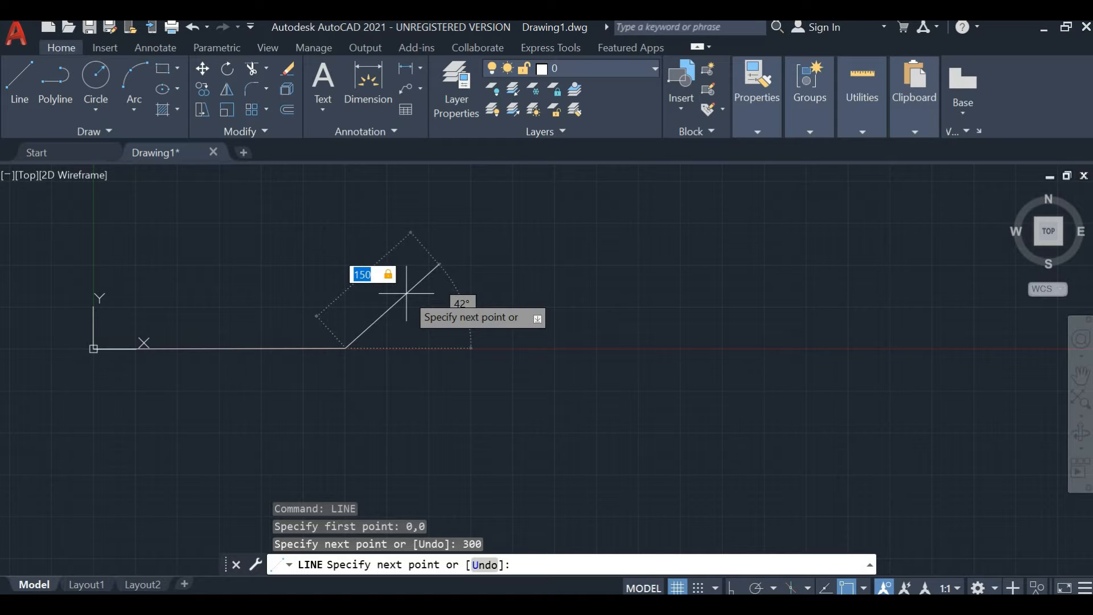
type("45")
key("Return")
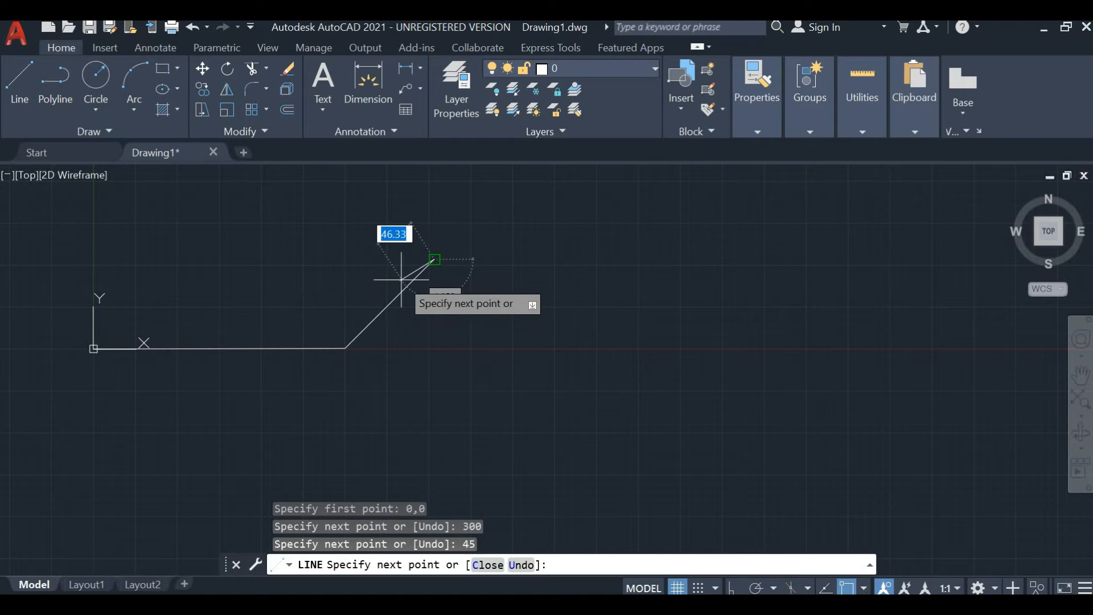
key("Escape")
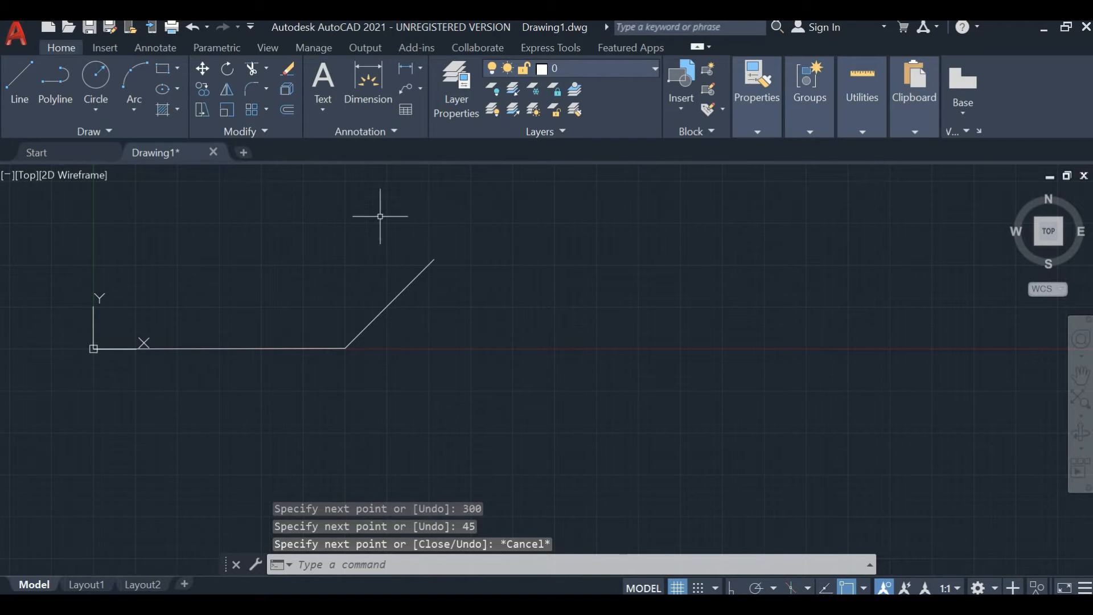
Step: Erase both the horizontal and the angled line segments from the drawing
middle_click_drag(196, 314, 300, 298)
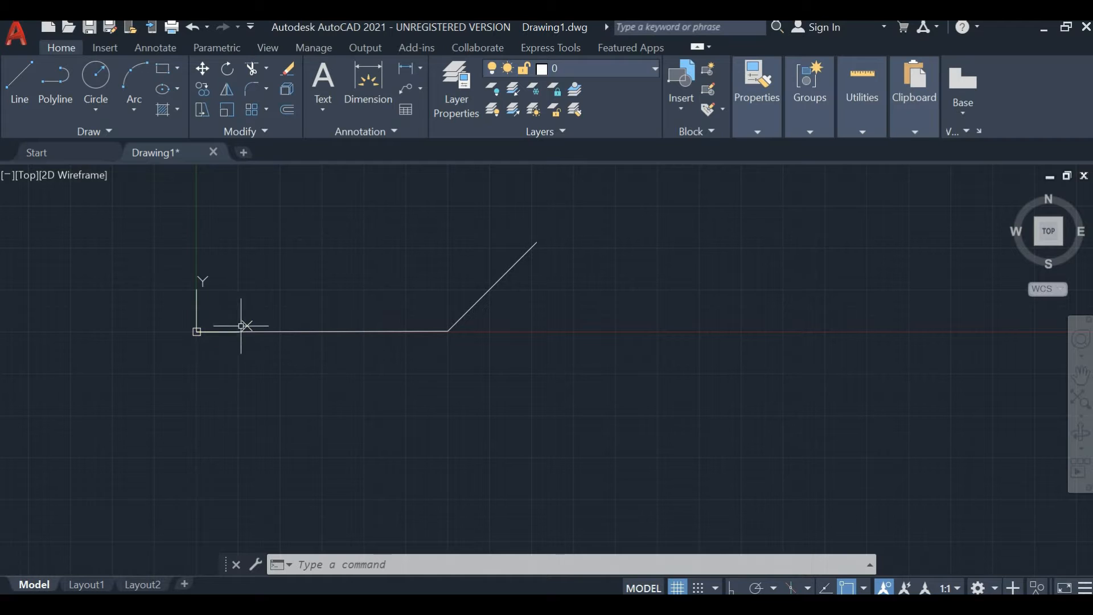
left_click(288, 330)
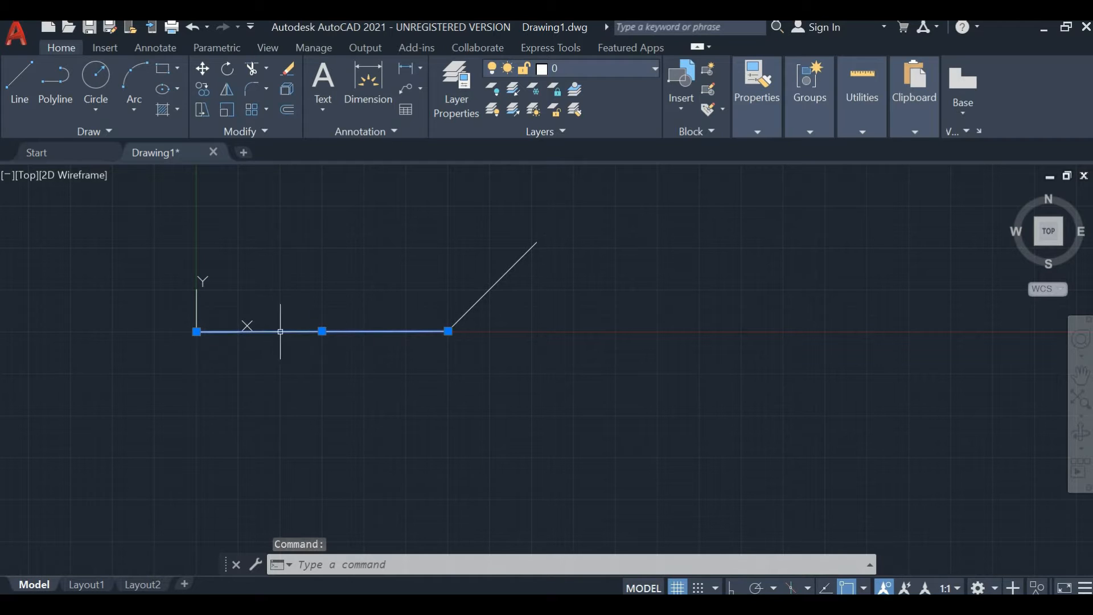
key("ctrl+a")
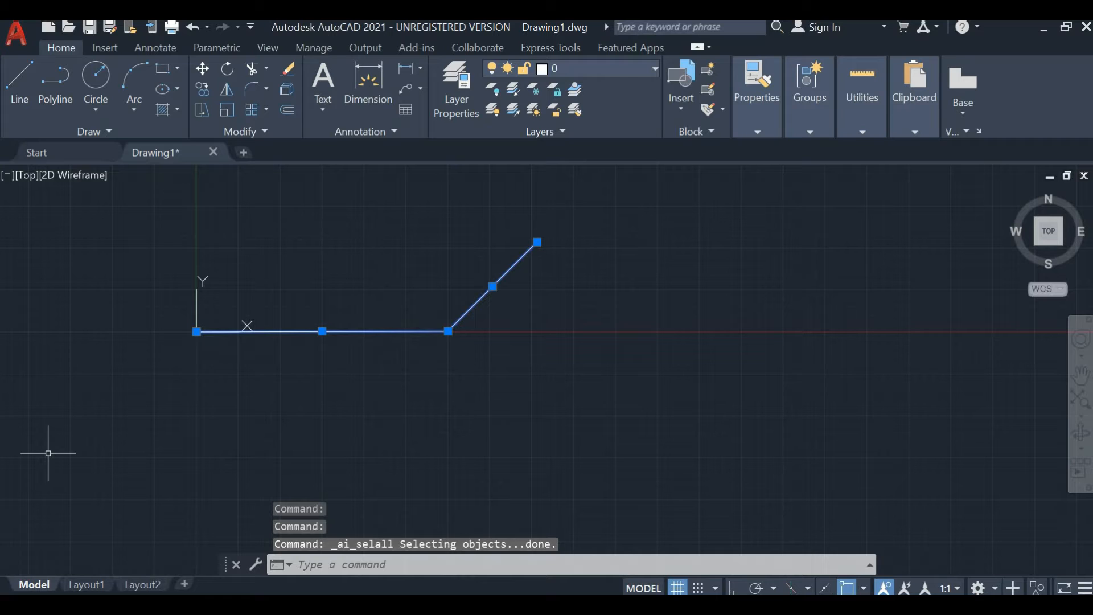
key("Delete")
key("Return")
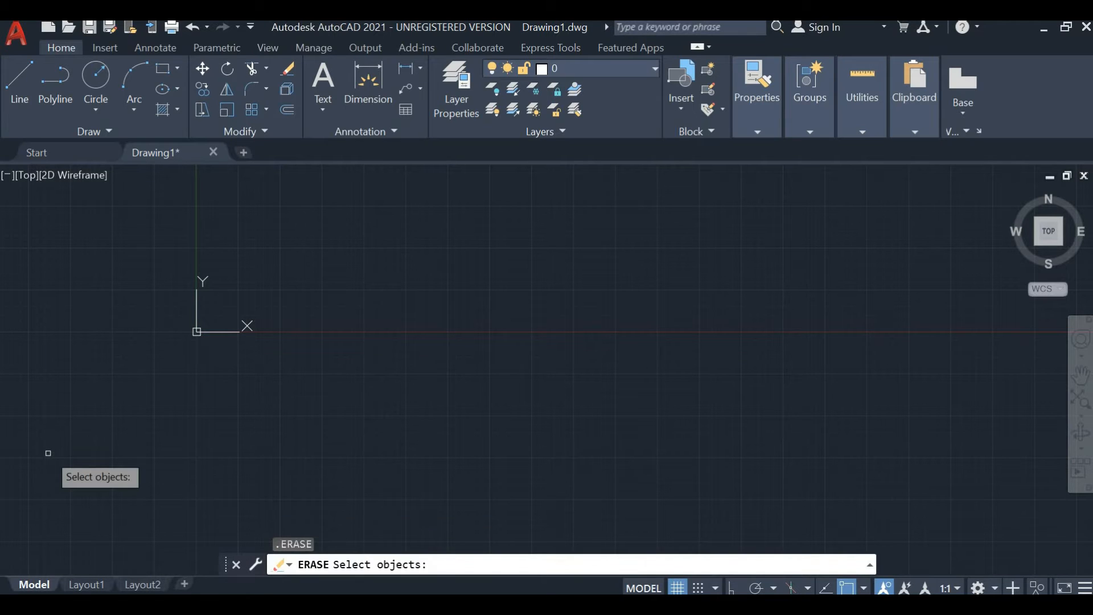
key("Escape")
key("Escape")
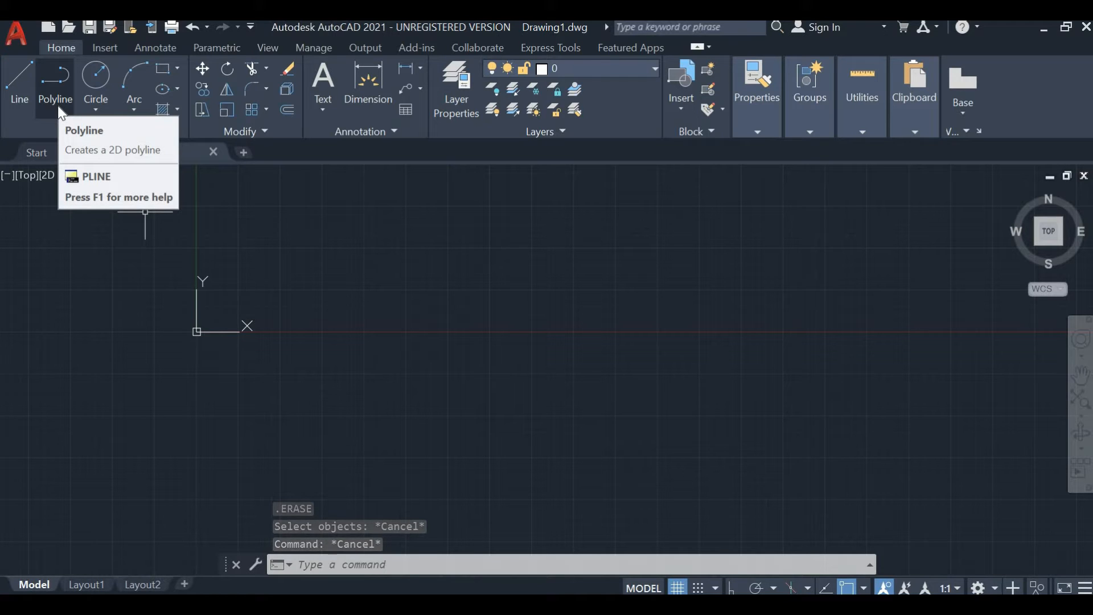
Step: Draw a freehand zigzag chain of six connected line segments above the X axis with the Line tool
left_click(18, 91)
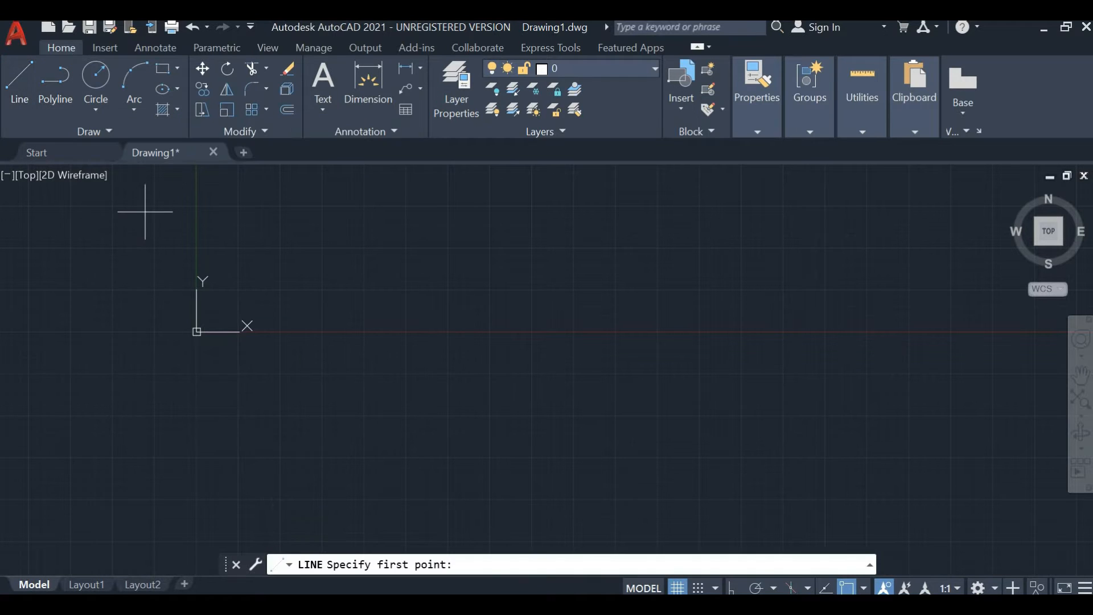
left_click(259, 206)
left_click(610, 210)
left_click(489, 297)
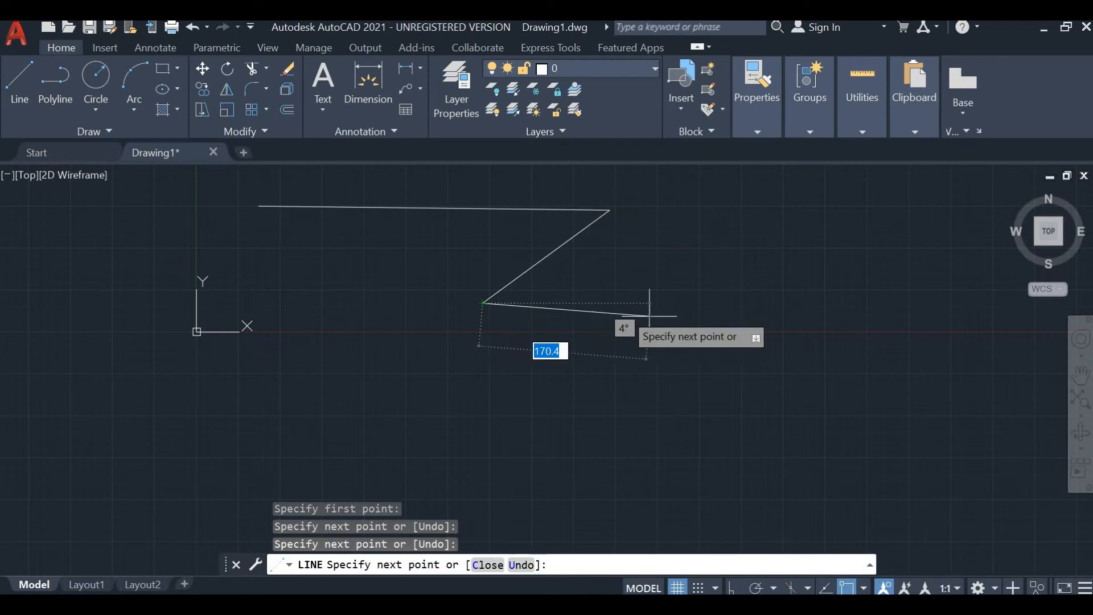
left_click(730, 316)
left_click(704, 257)
left_click(578, 261)
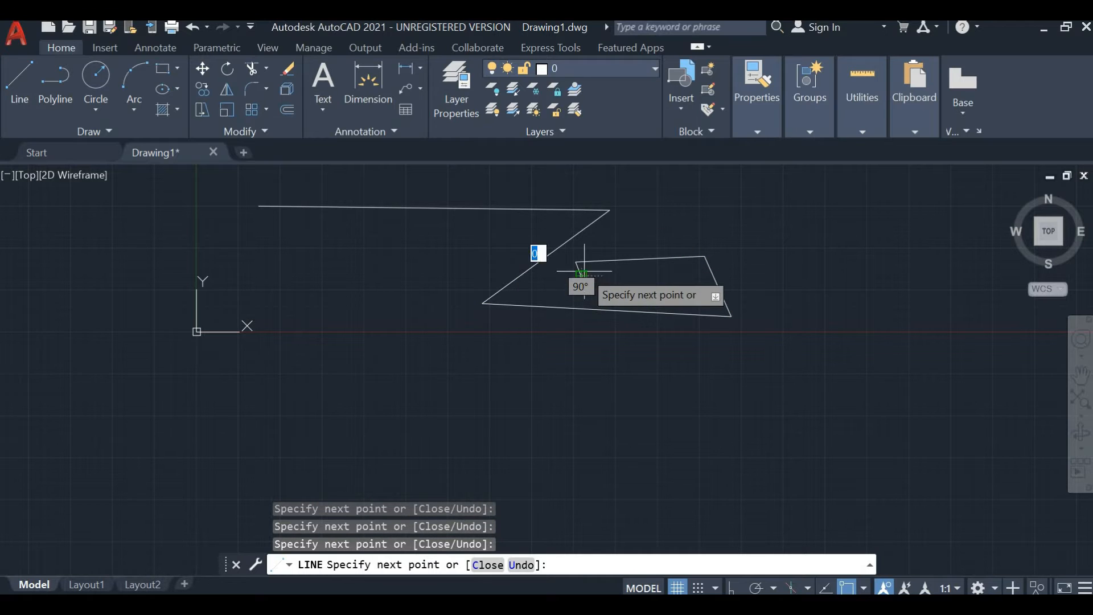
left_click(581, 276)
key("Escape")
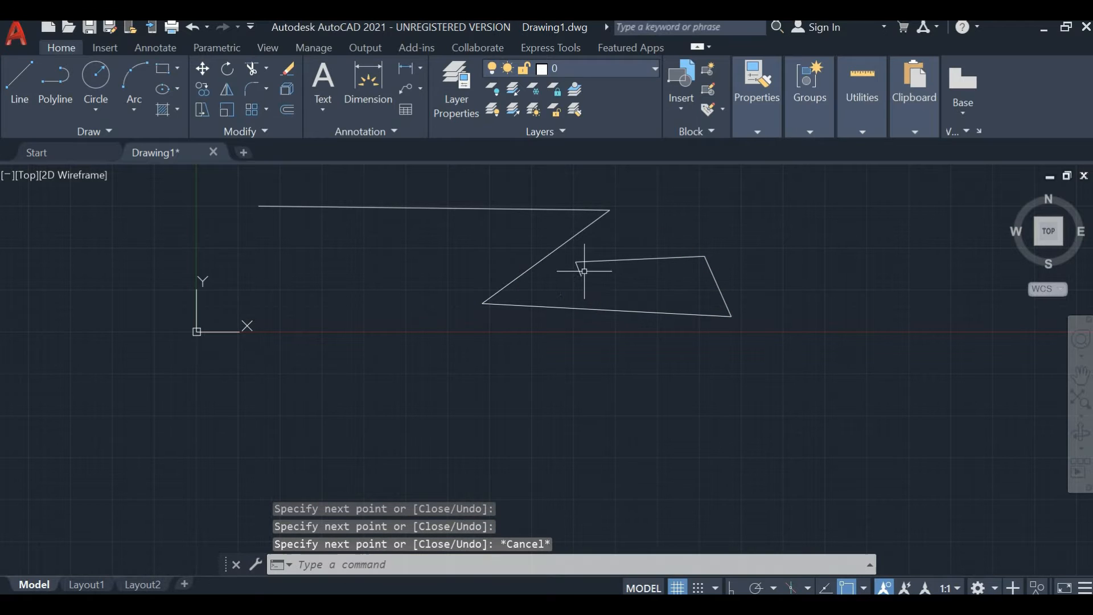
Step: Erase all the freehand line segments from the drawing
left_click(50, 100)
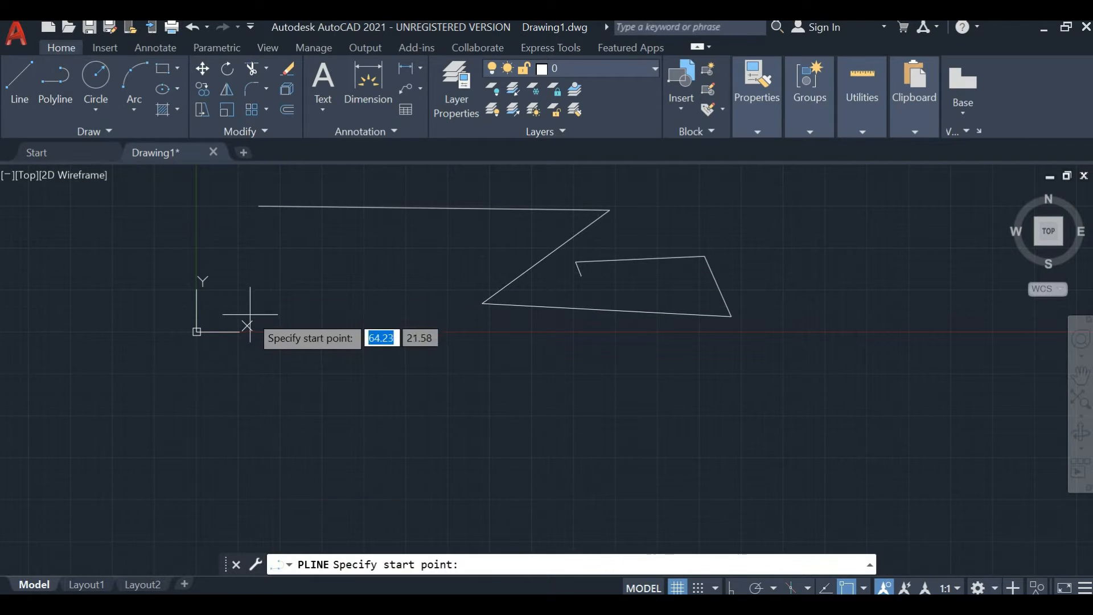
middle_click_drag(405, 324, 391, 300)
key("ctrl+a")
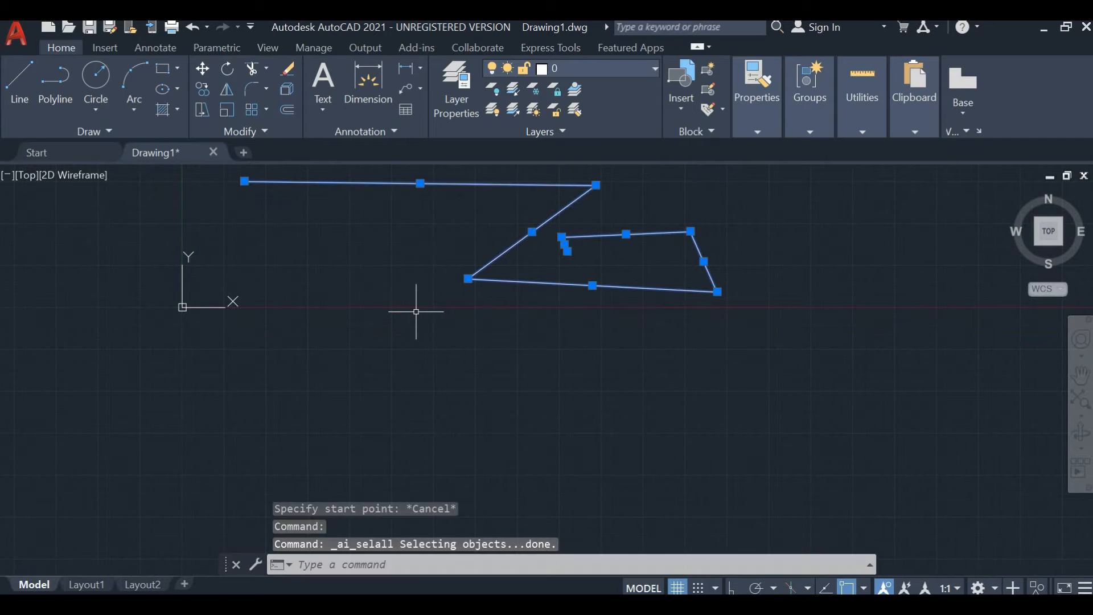
key("Delete")
key("Return")
key("Escape")
key("Escape")
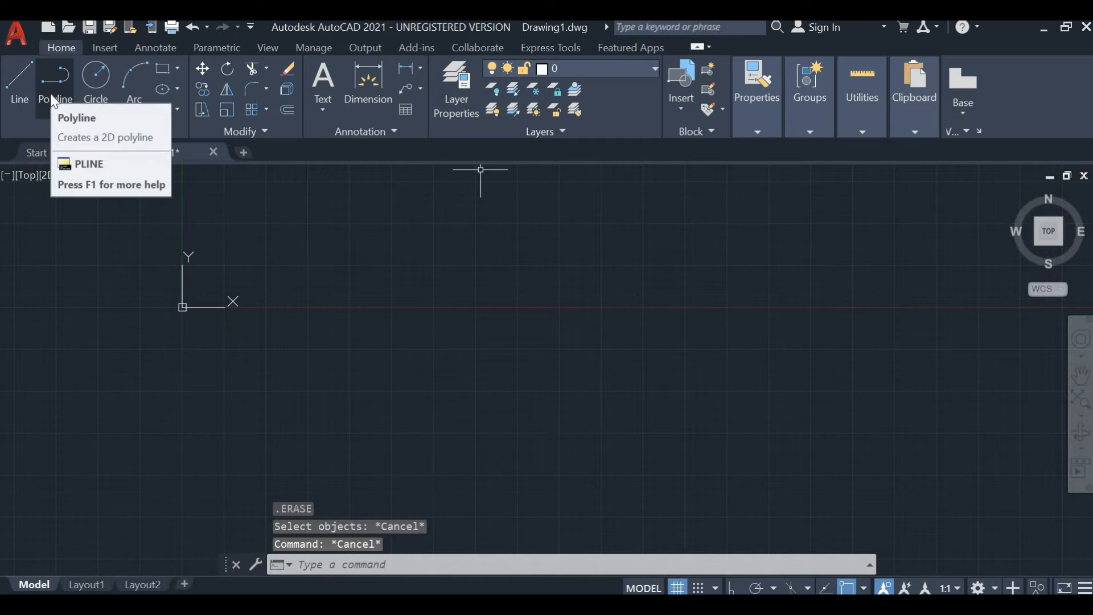
left_click(51, 94)
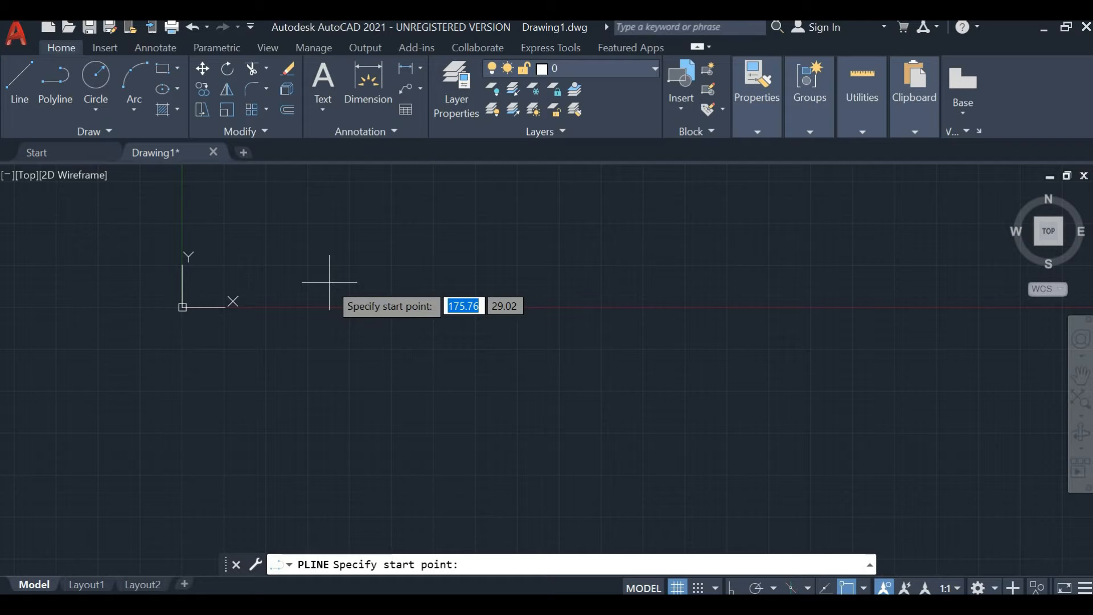
type("0.0")
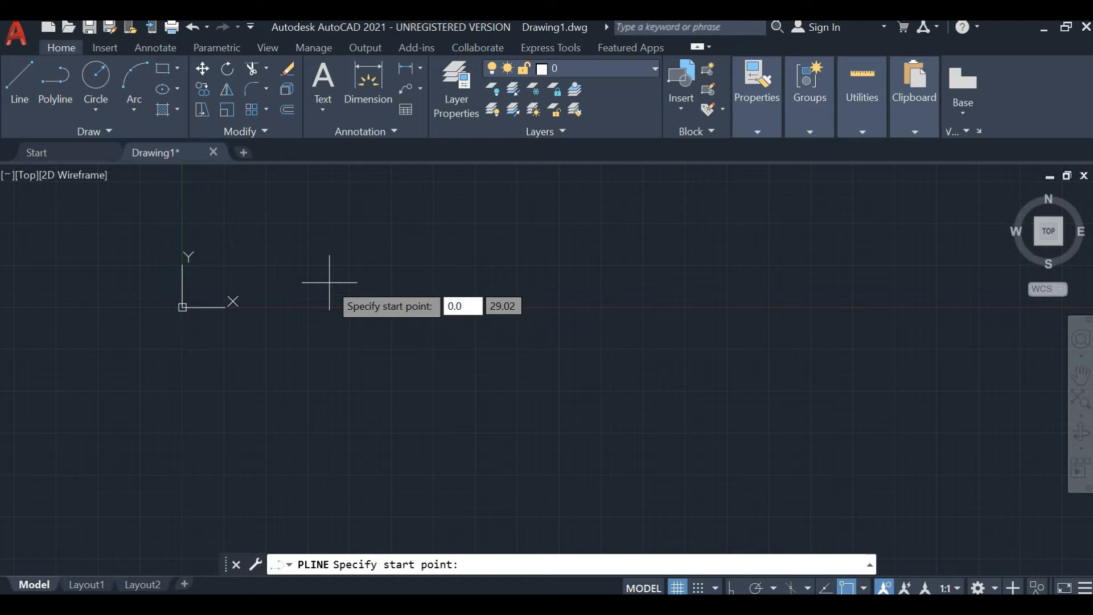
key("Return")
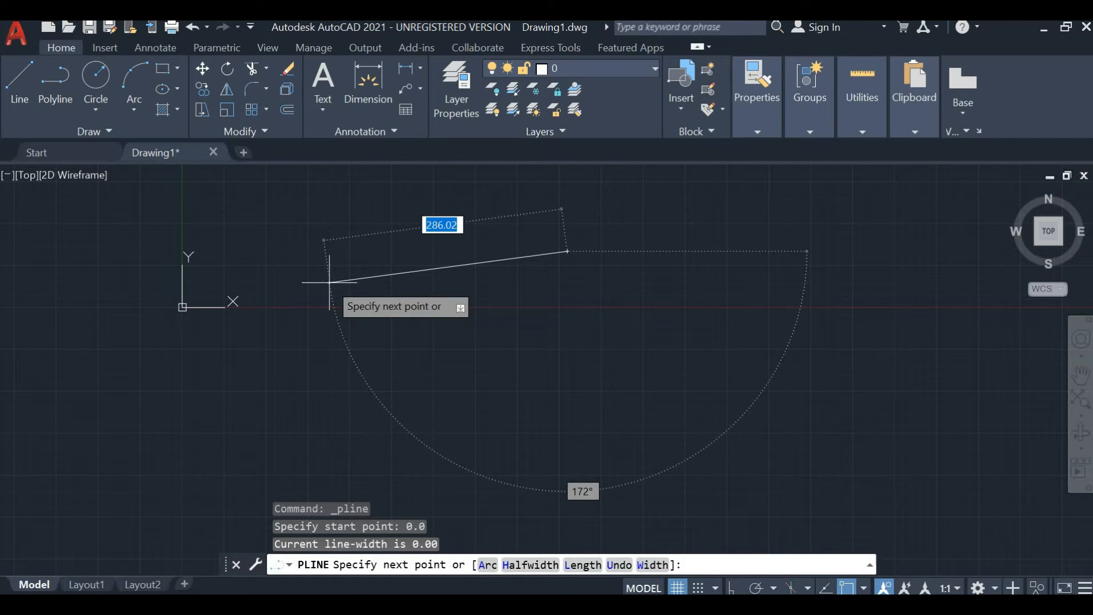
key("Escape")
key("ctrl+a")
key("Escape")
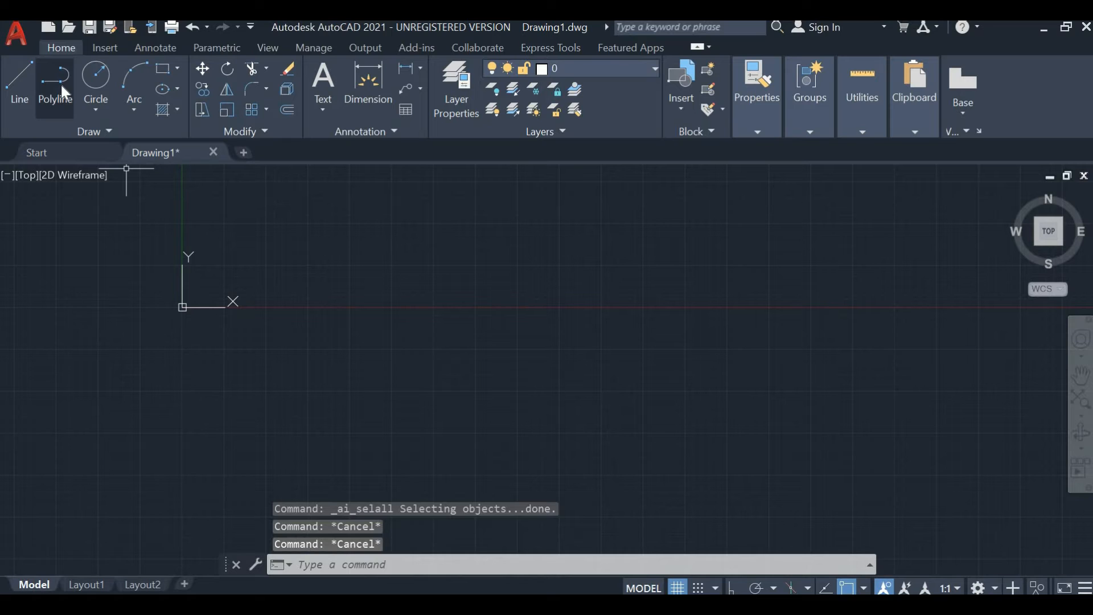
Step: Start a polyline at the origin with a nearly horizontal segment along the X axis and continue it with a semicircular arc curving downward
left_click(57, 81)
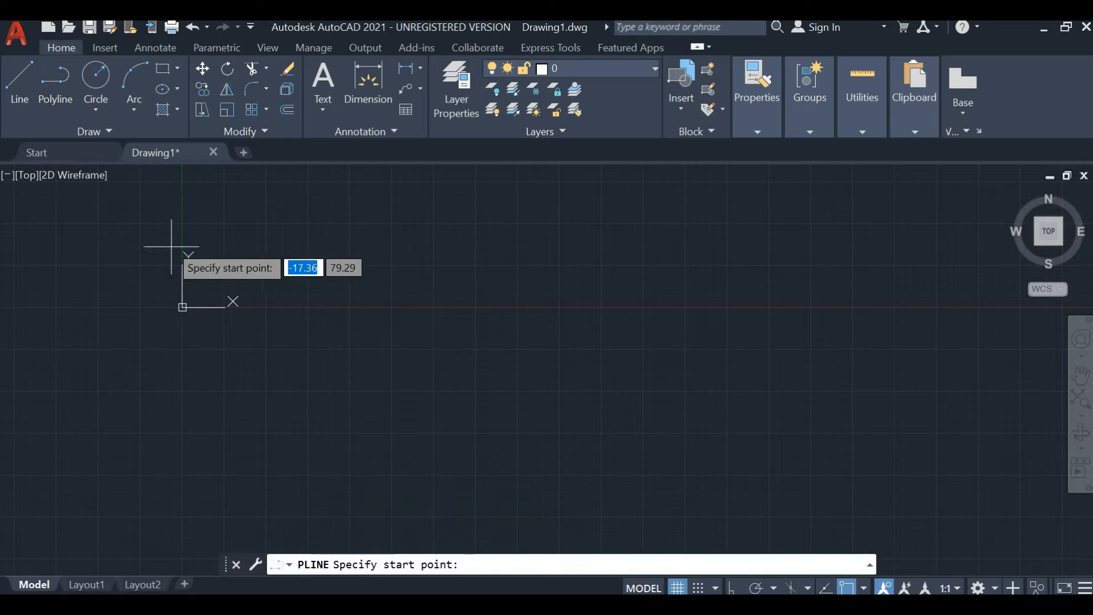
left_click(182, 307)
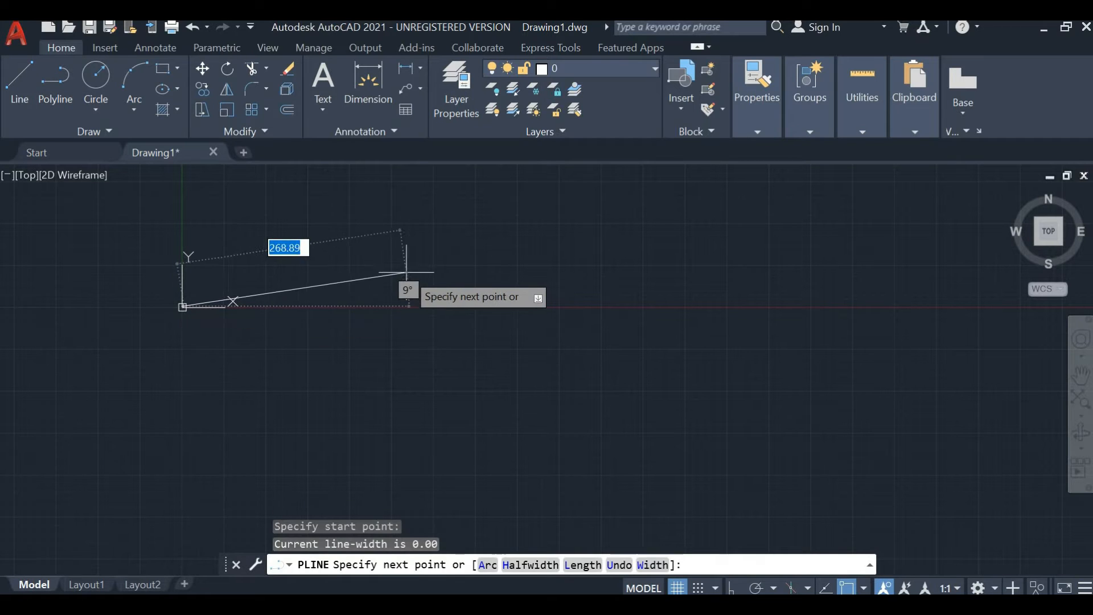
left_click(479, 307)
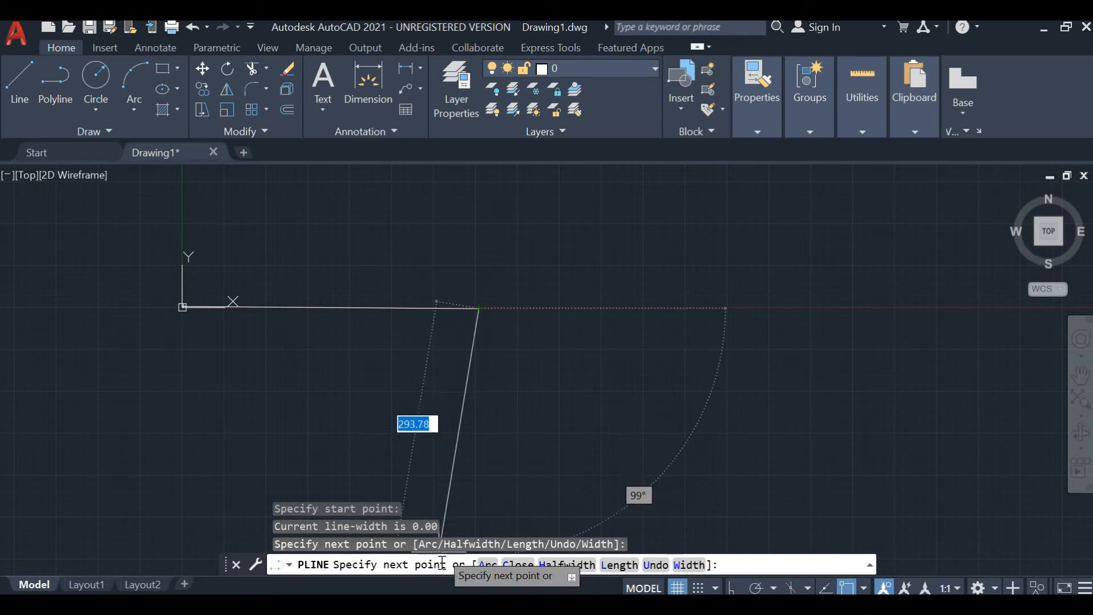
left_click(487, 565)
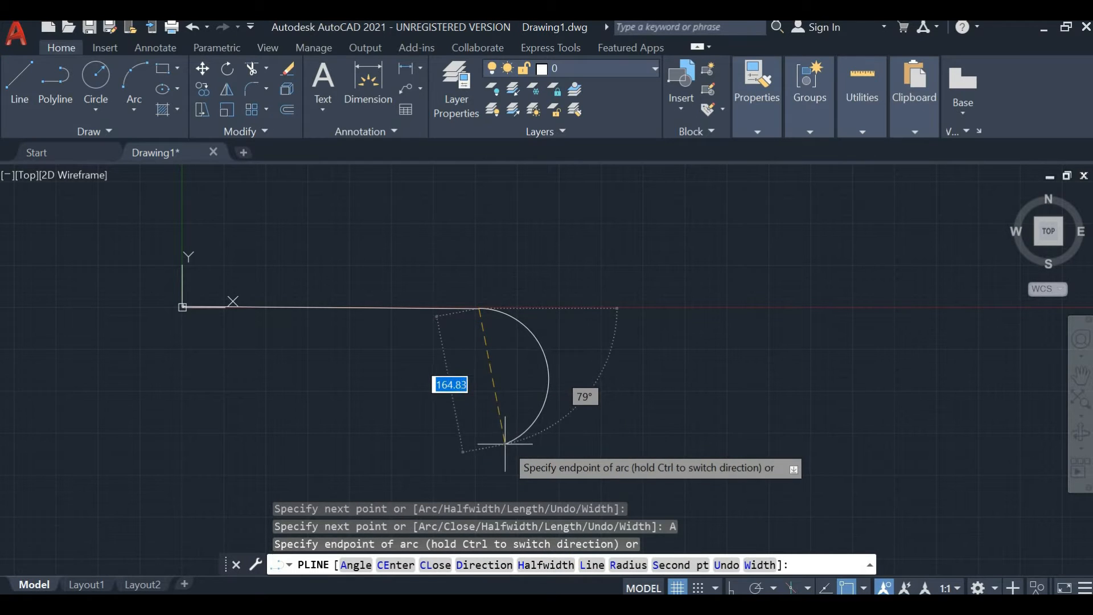
left_click(477, 450)
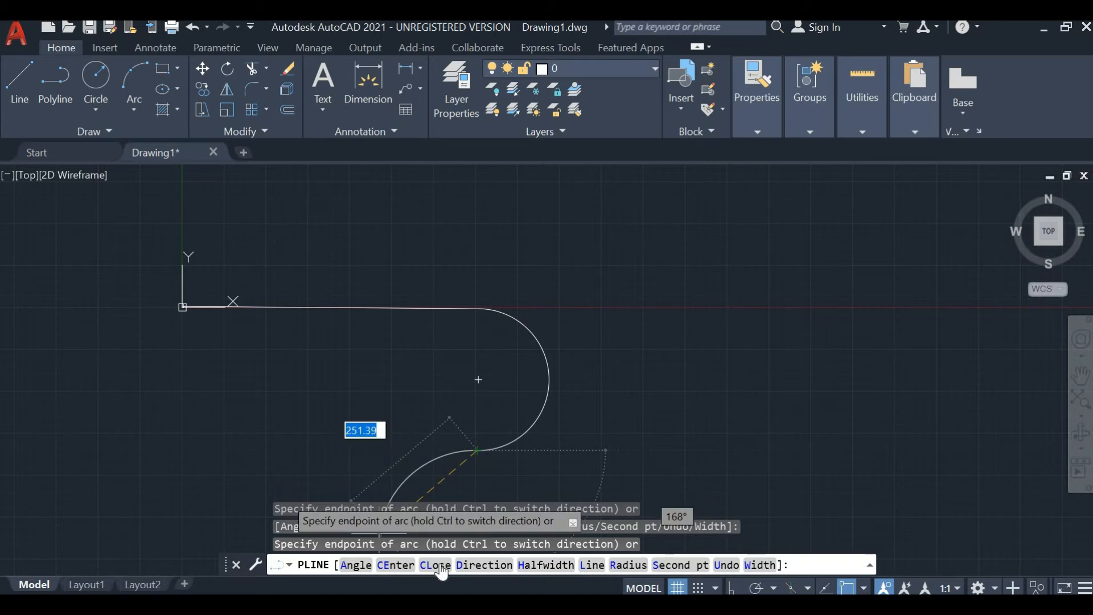
Step: Run a straight polyline segment back to below the origin and complete the slot shape with an arc ending at the start point
left_click(591, 565)
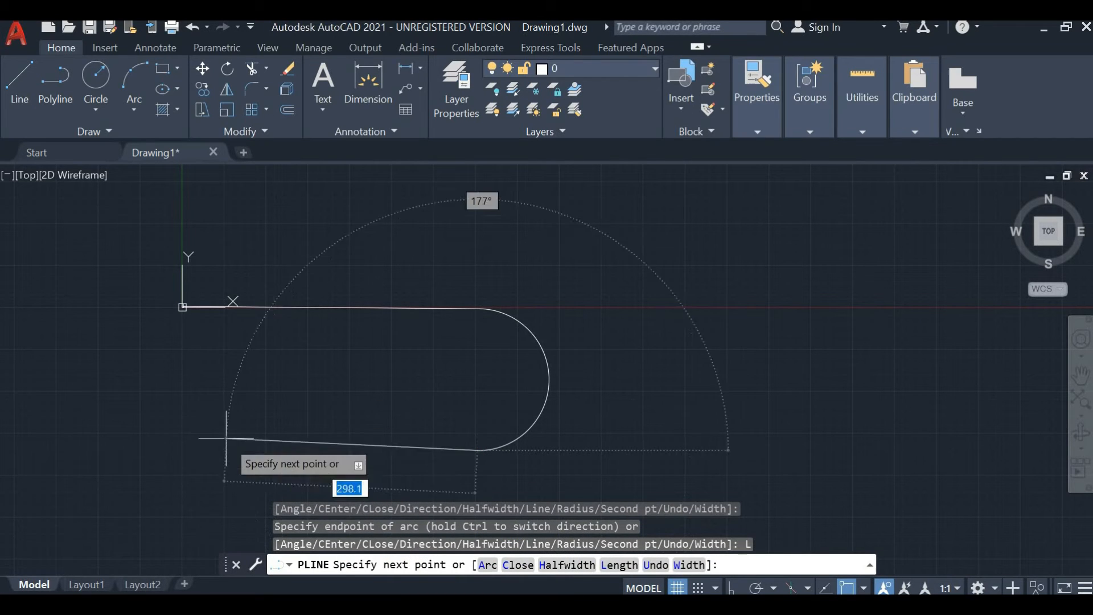
left_click(189, 446)
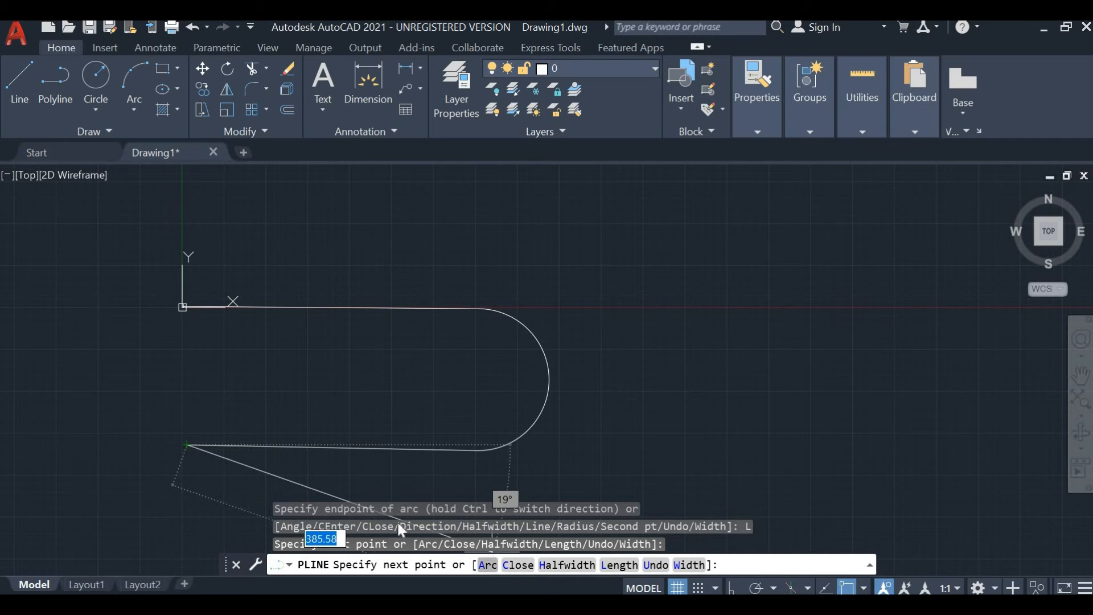
left_click(488, 564)
left_click(182, 307)
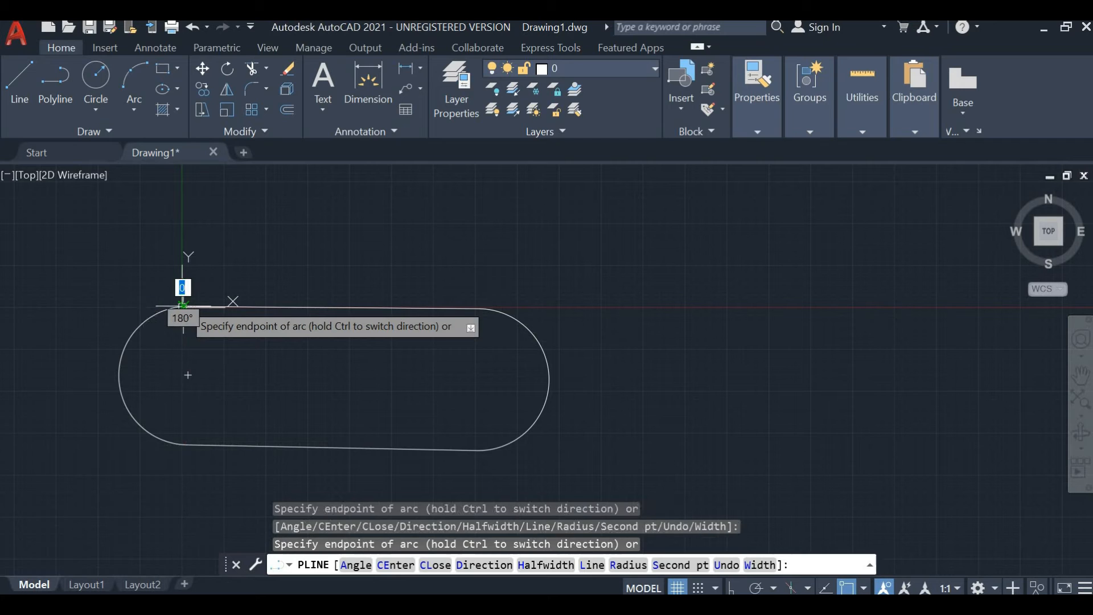
key("Escape")
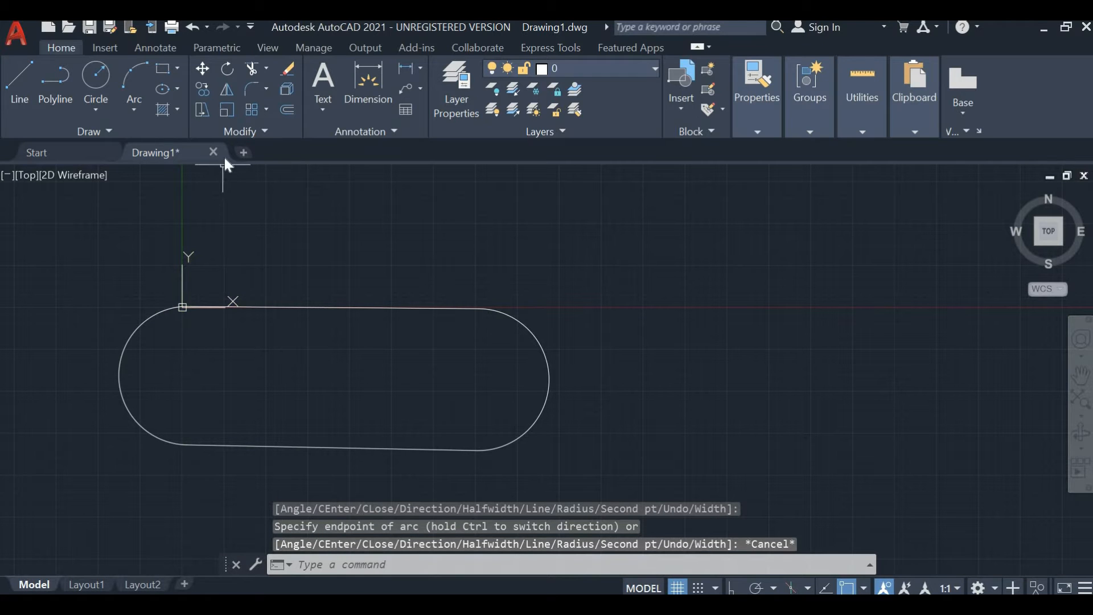
Step: Erase the slot-shaped polyline from the drawing
left_click(33, 82)
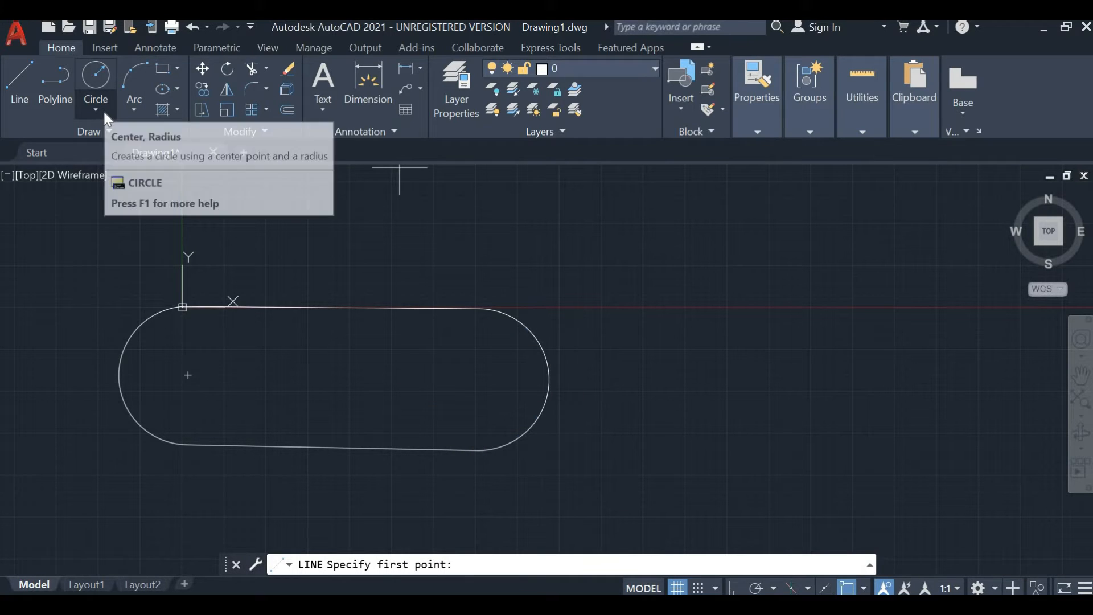
key("ctrl+a")
key("Delete")
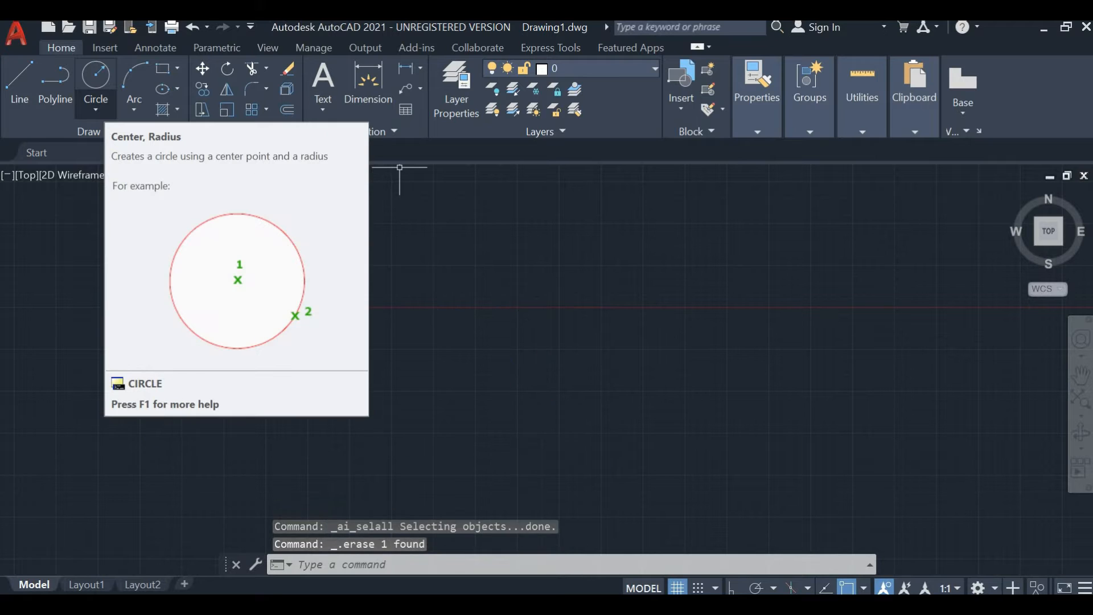
key("Return")
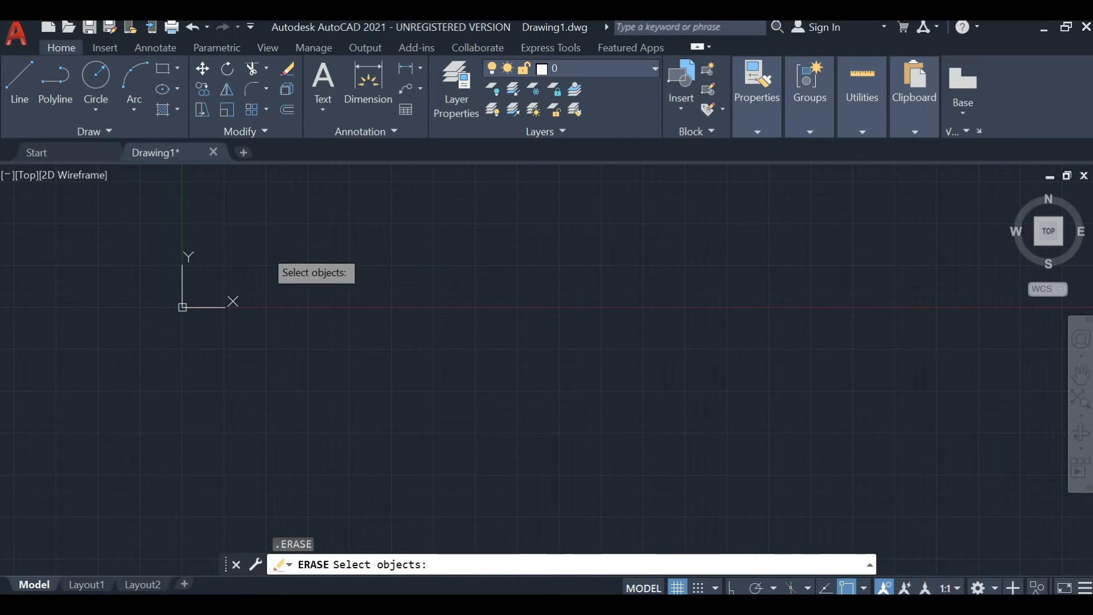
key("Escape")
key("Escape")
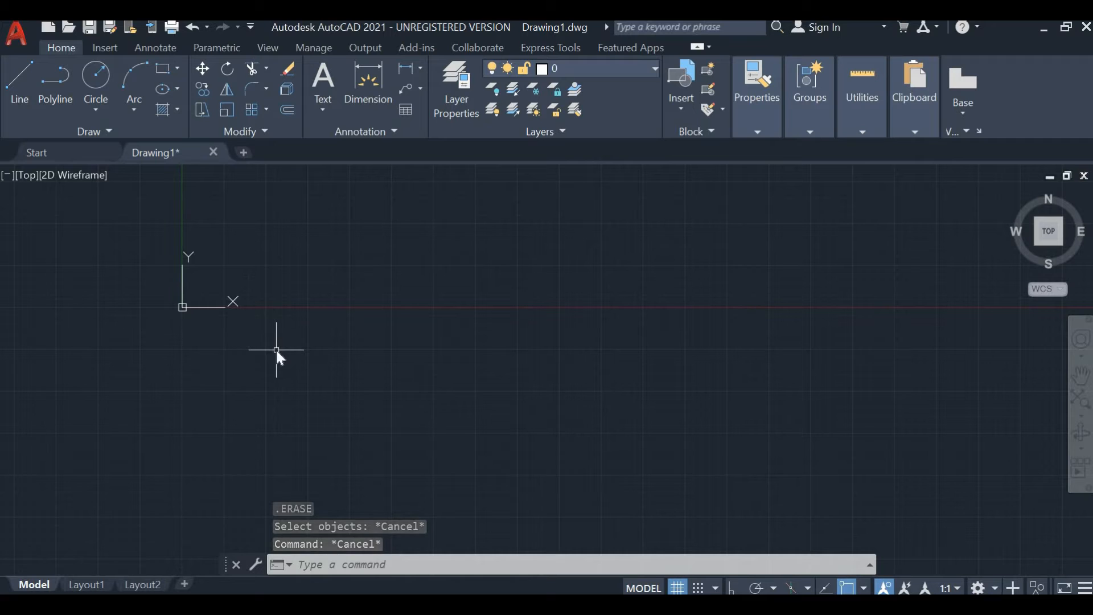
type("CIRCLE")
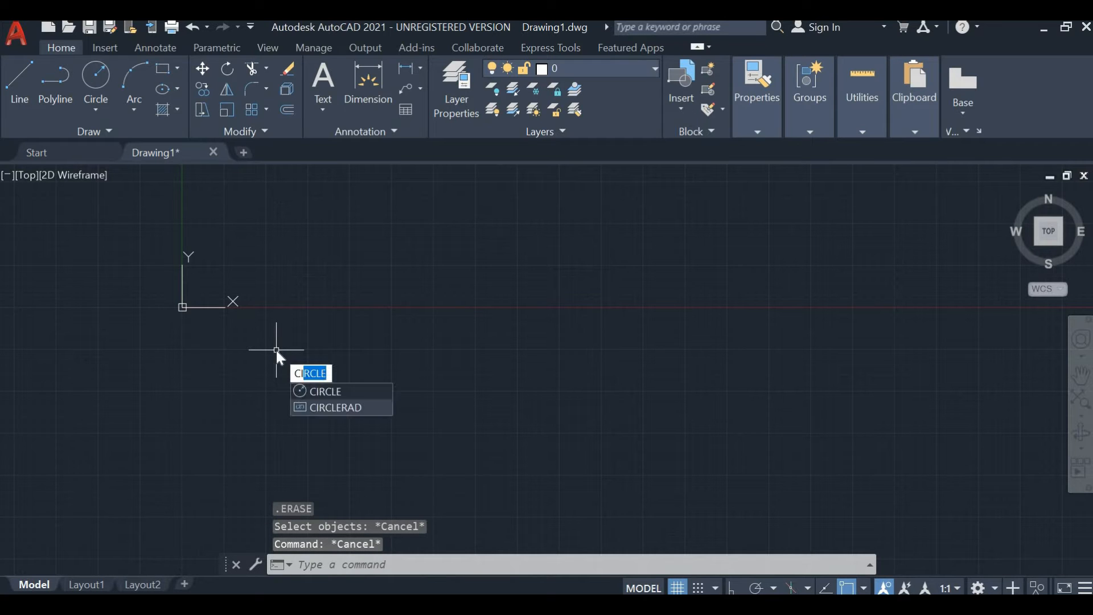
key("Return")
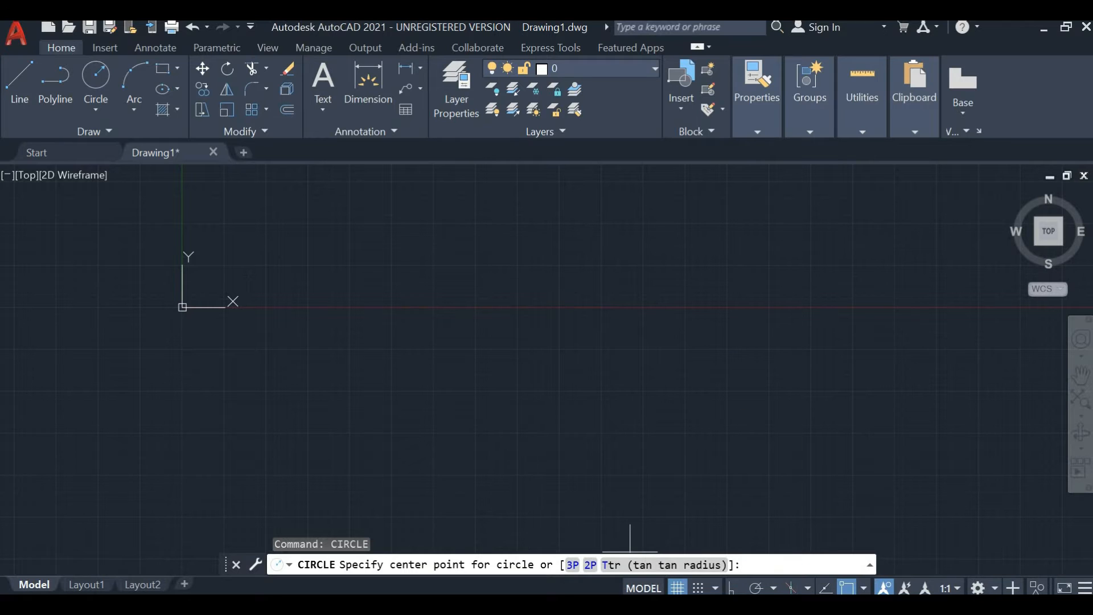
key("Escape")
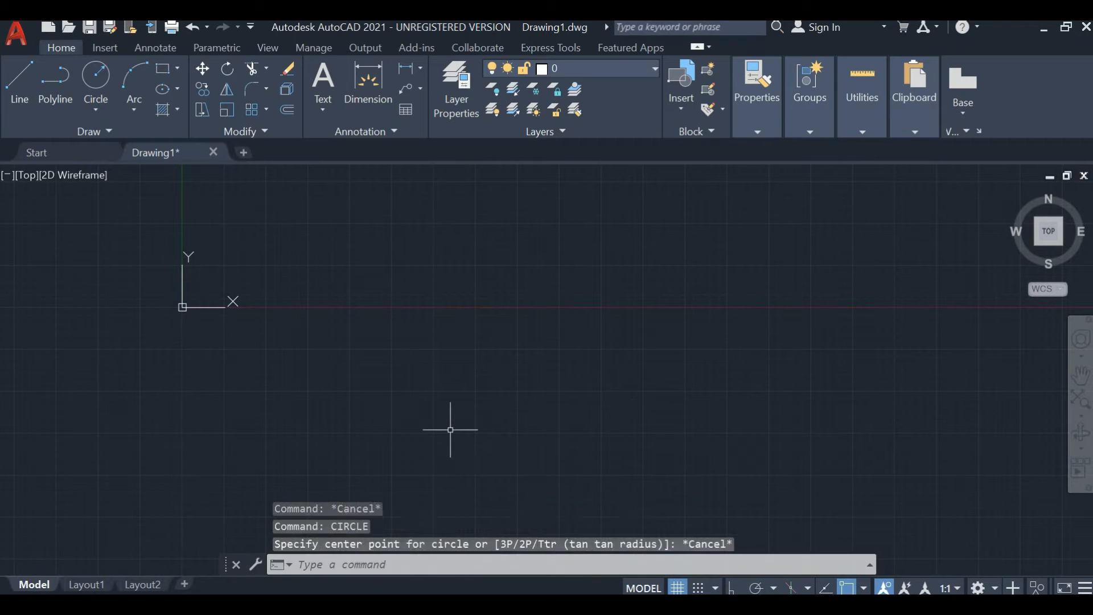
Step: Draw a Center, Radius circle with a 25 mm radius, centred just above the X axis on the positive X side of the origin
left_click(94, 114)
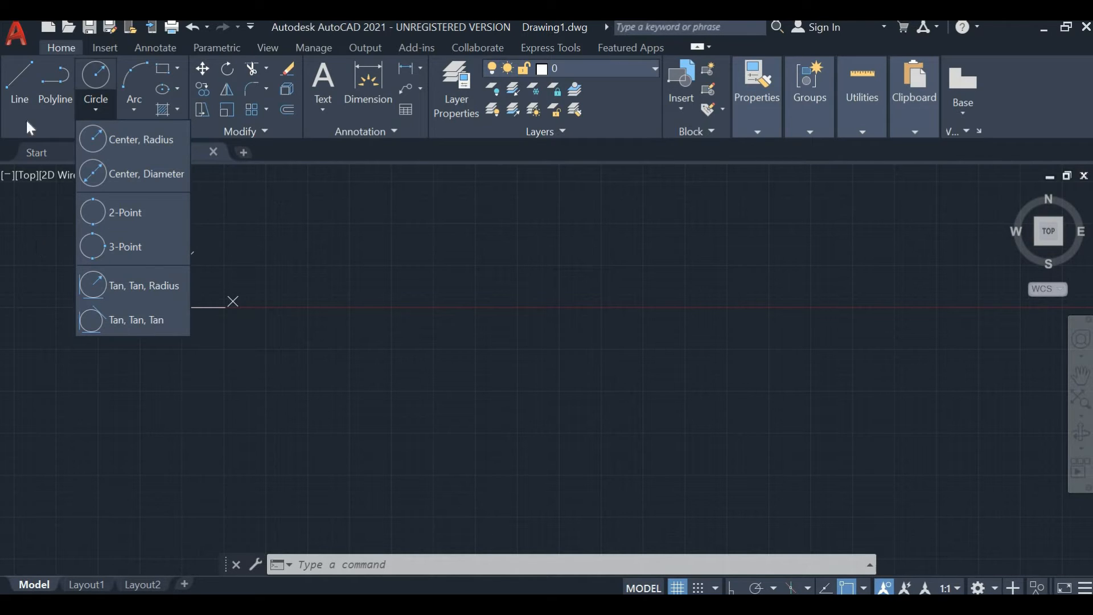
left_click(115, 138)
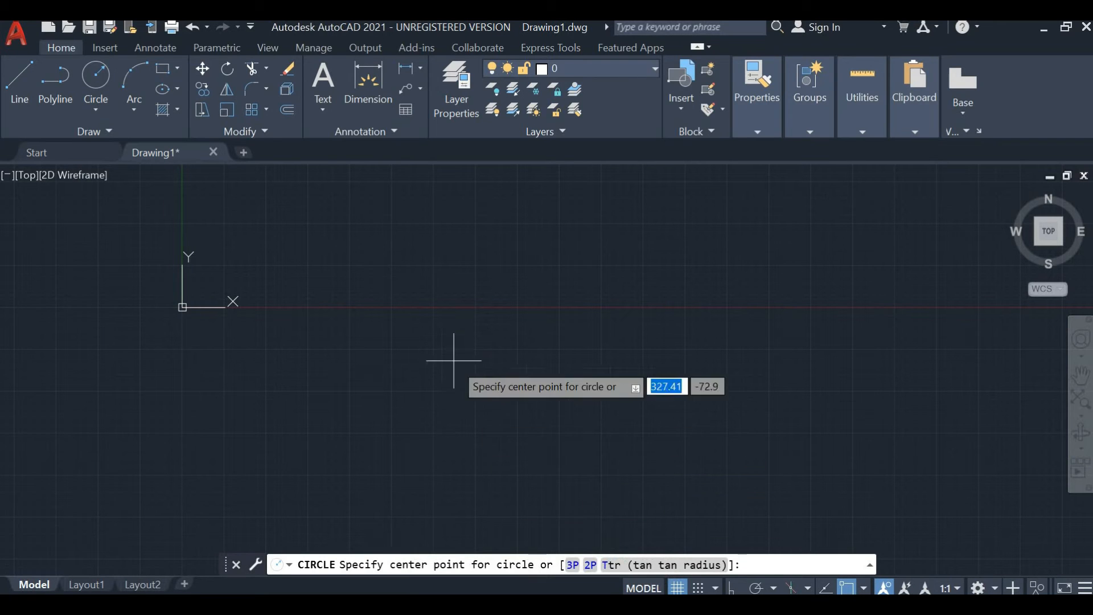
left_click(451, 291)
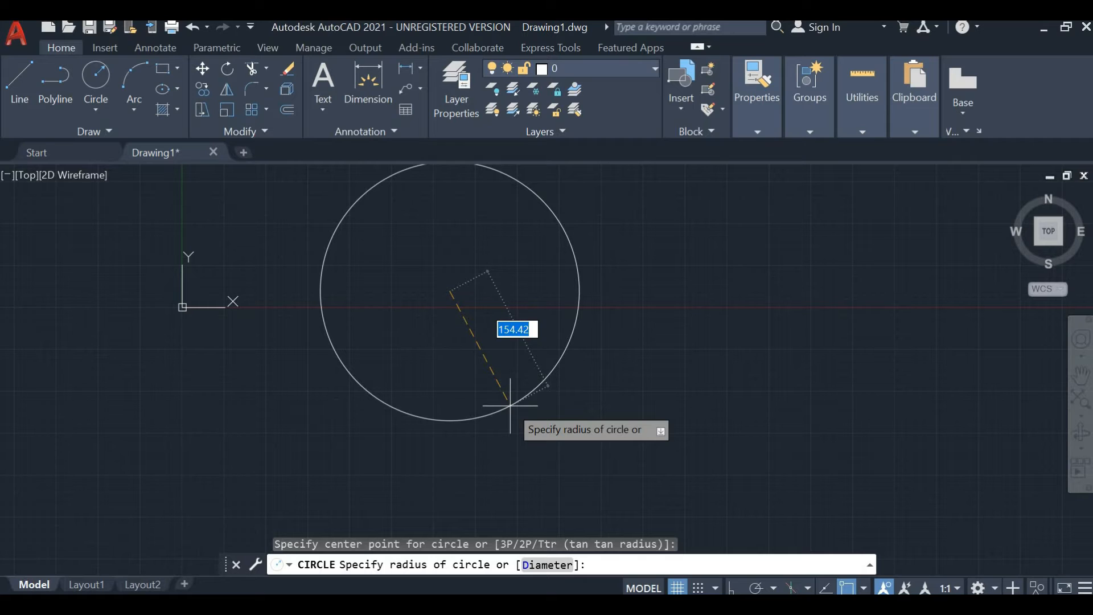
type("25")
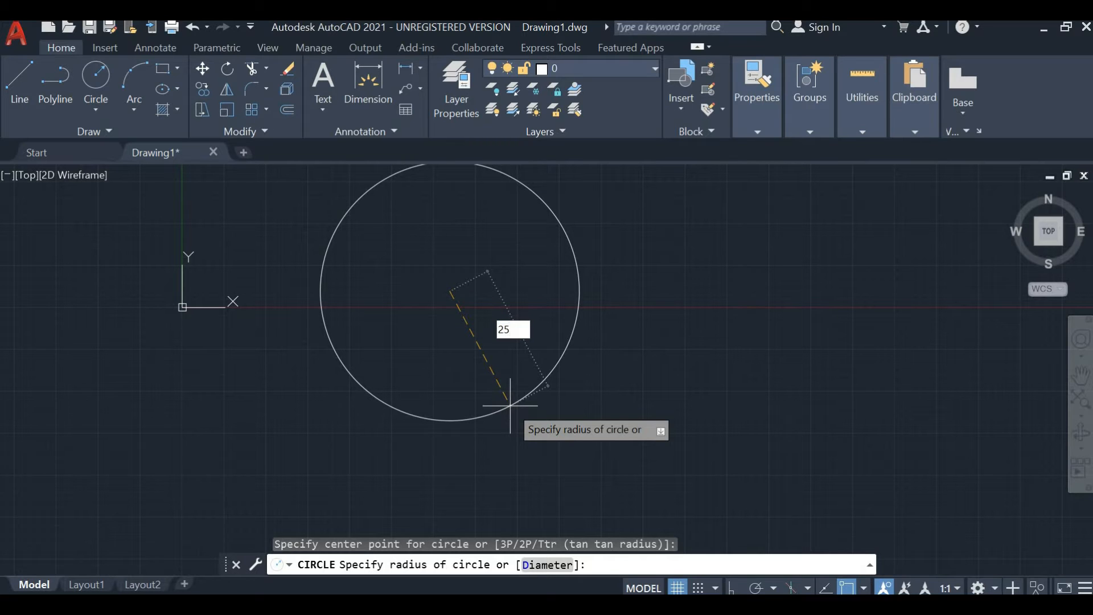
key("Return")
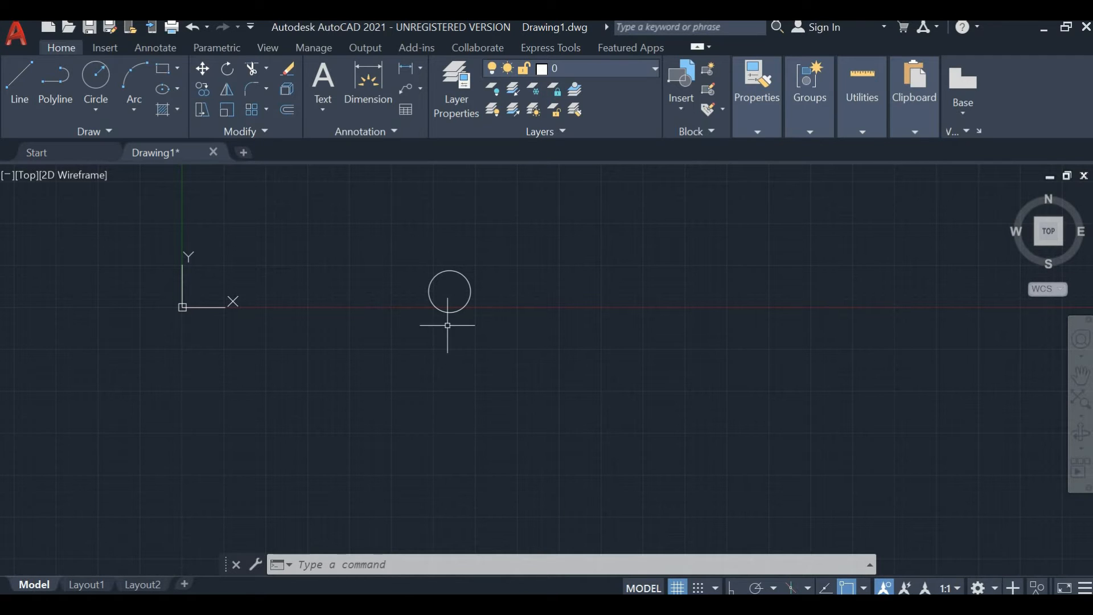
Step: Enlarge the 25 mm radius circle by applying the Zoom command with a window around it twice
scroll(439, 307, "up", 4)
scroll(441, 300, "down", 5)
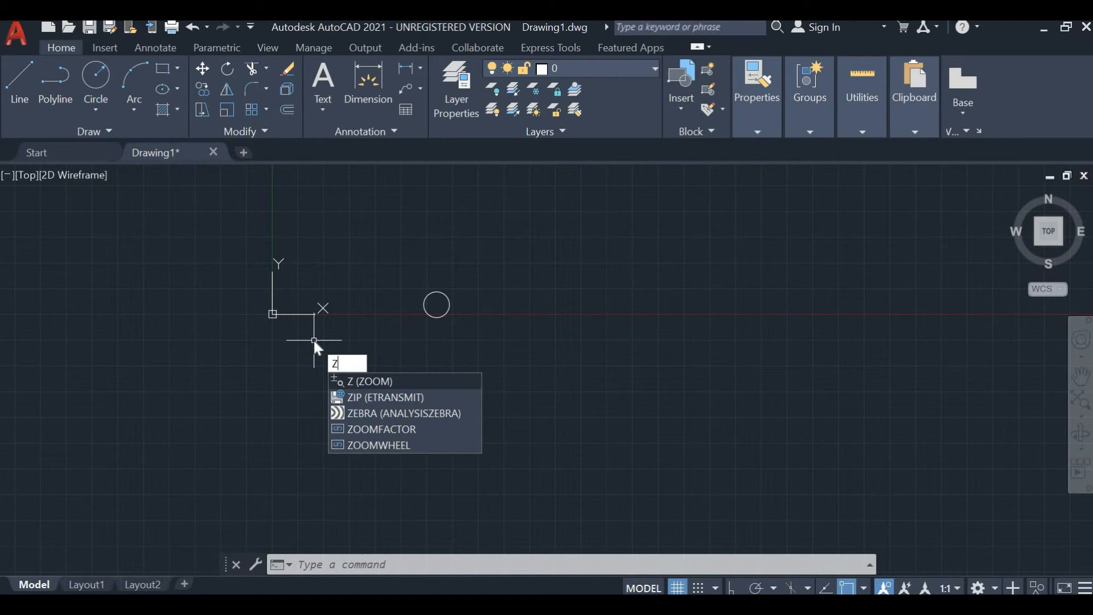
key("Return")
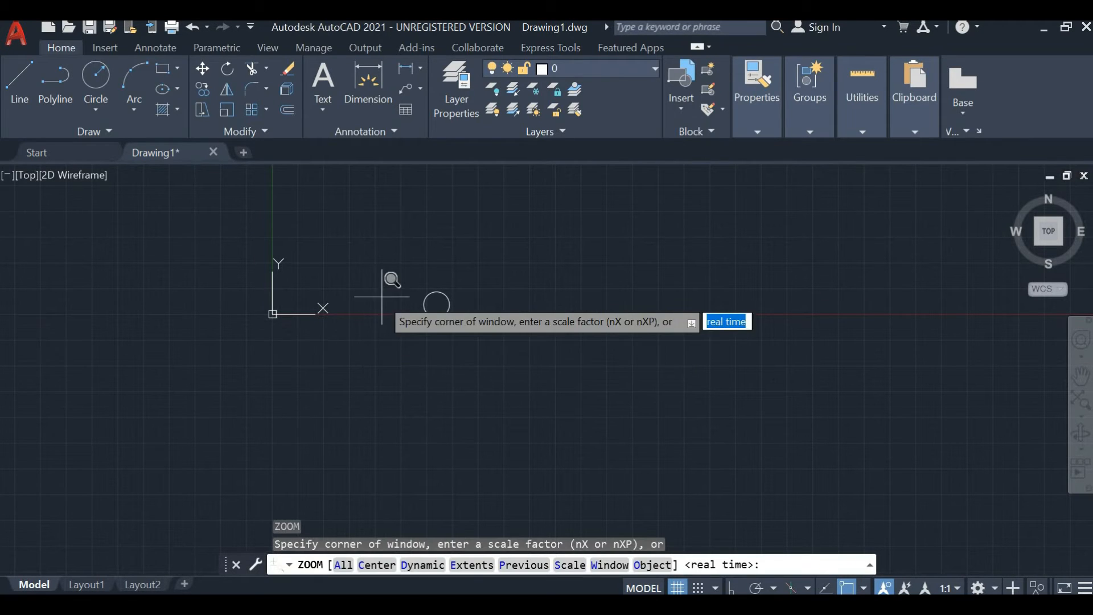
left_click(374, 263)
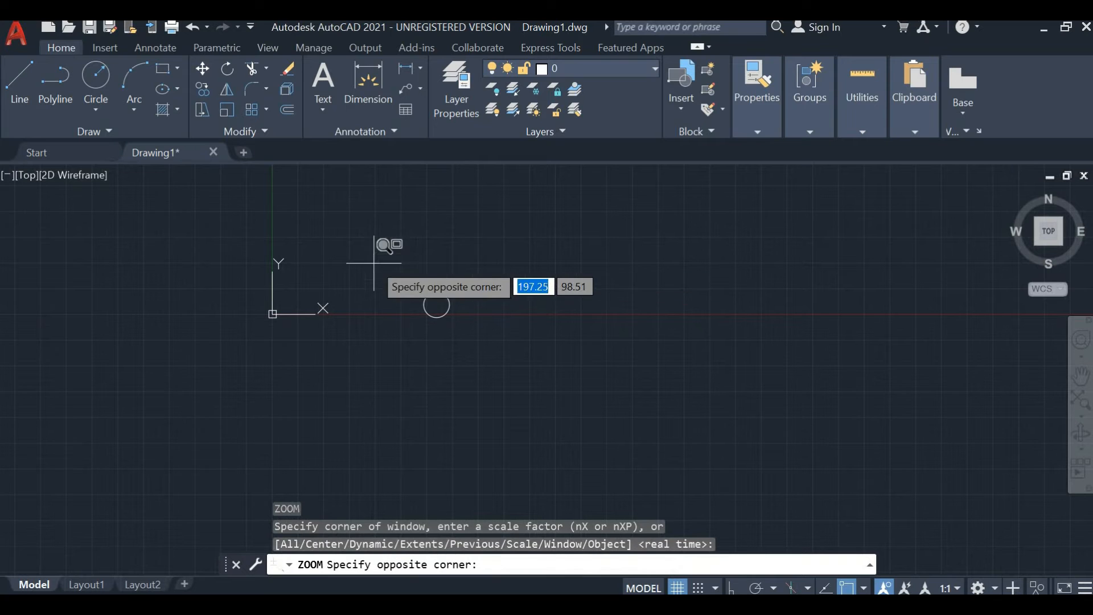
left_click(508, 358)
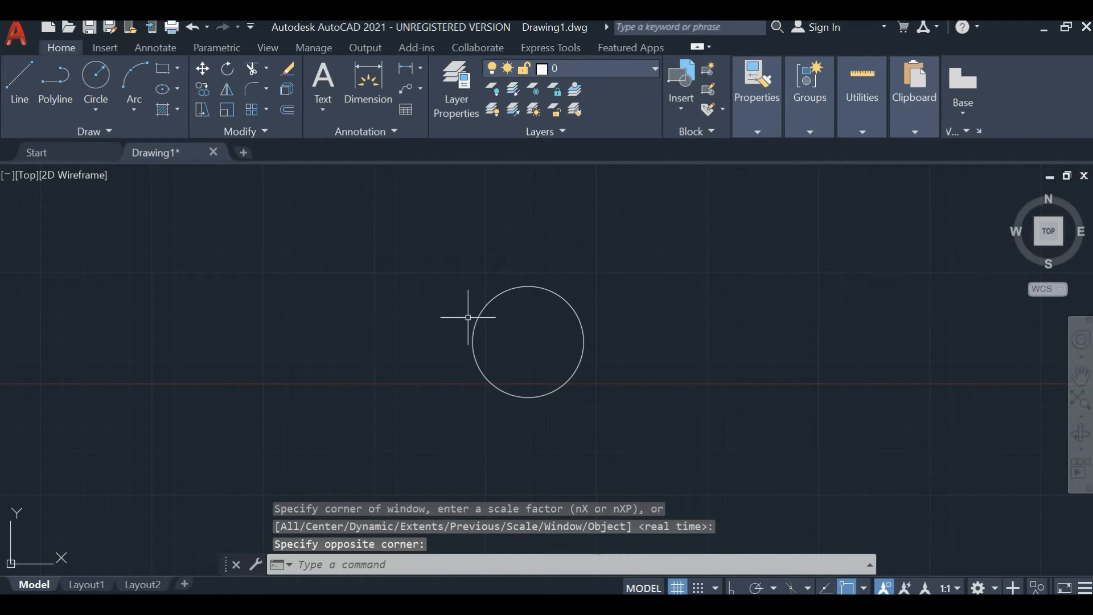
left_click(422, 261)
left_click(675, 414)
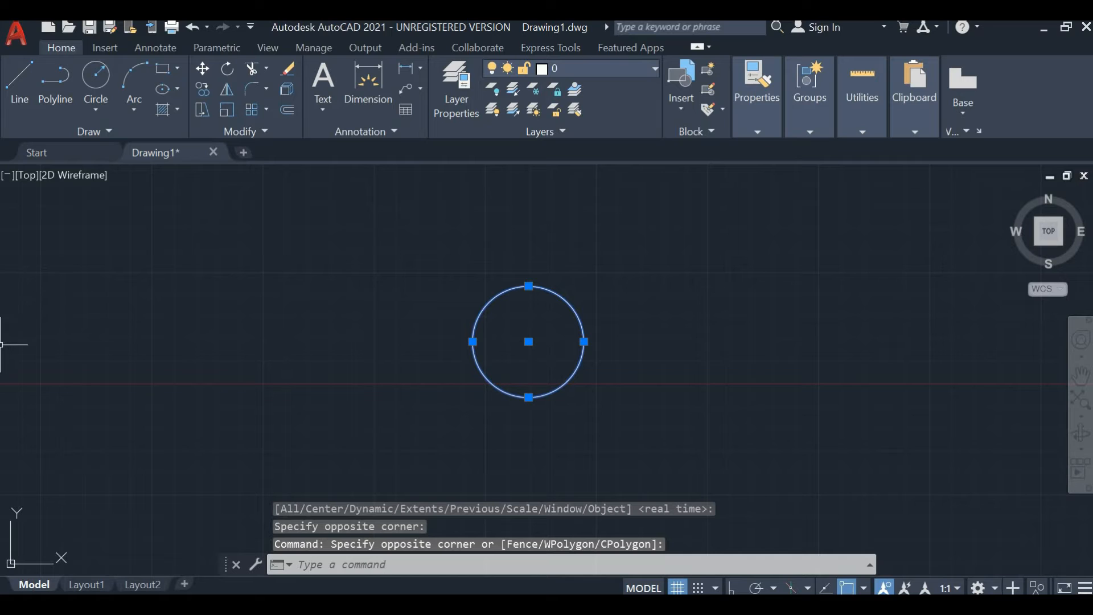
key("Escape")
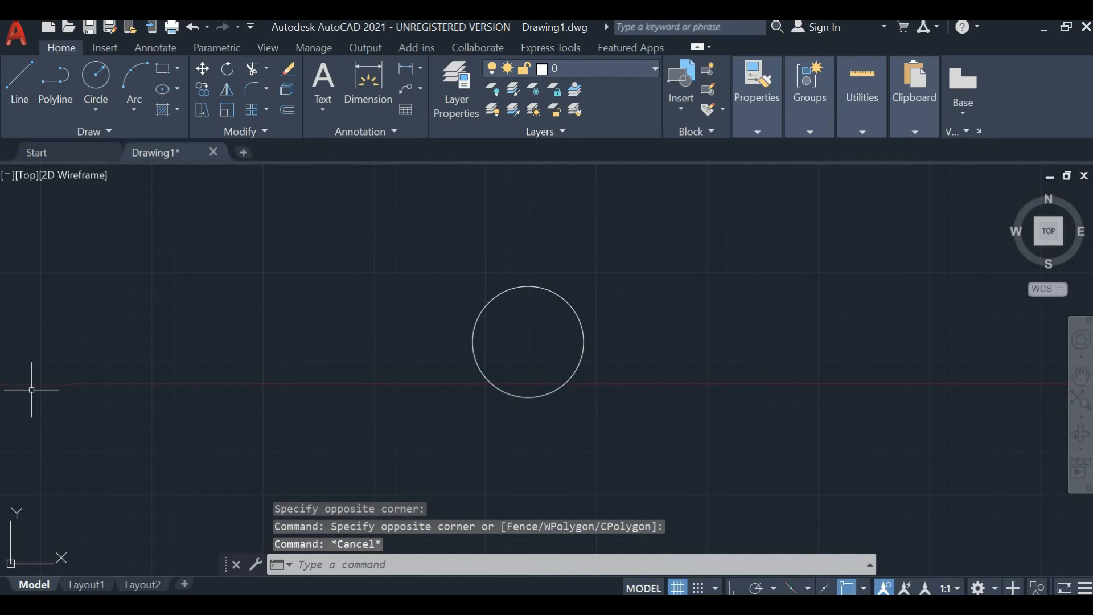
key("Return")
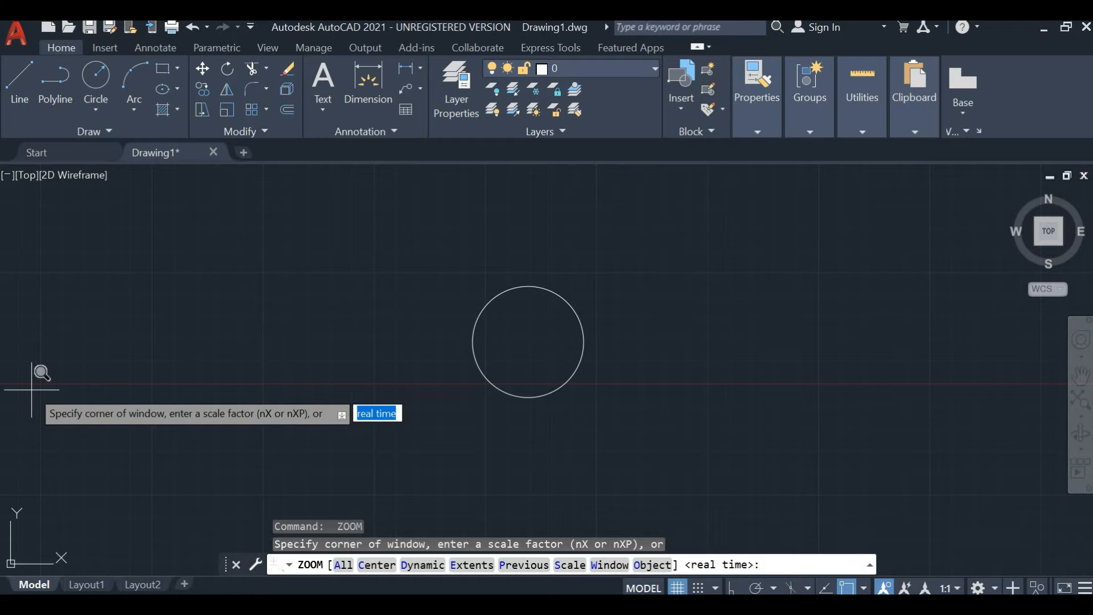
left_click(430, 277)
left_click(686, 422)
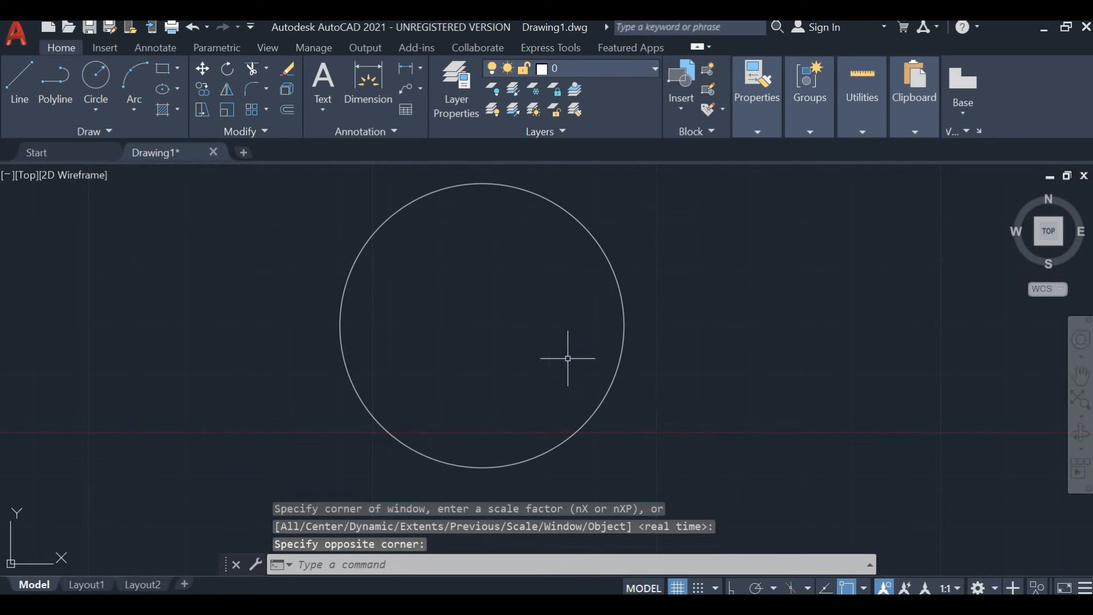
Step: Erase the 25 mm radius circle from the drawing
key("Escape")
left_click(623, 305)
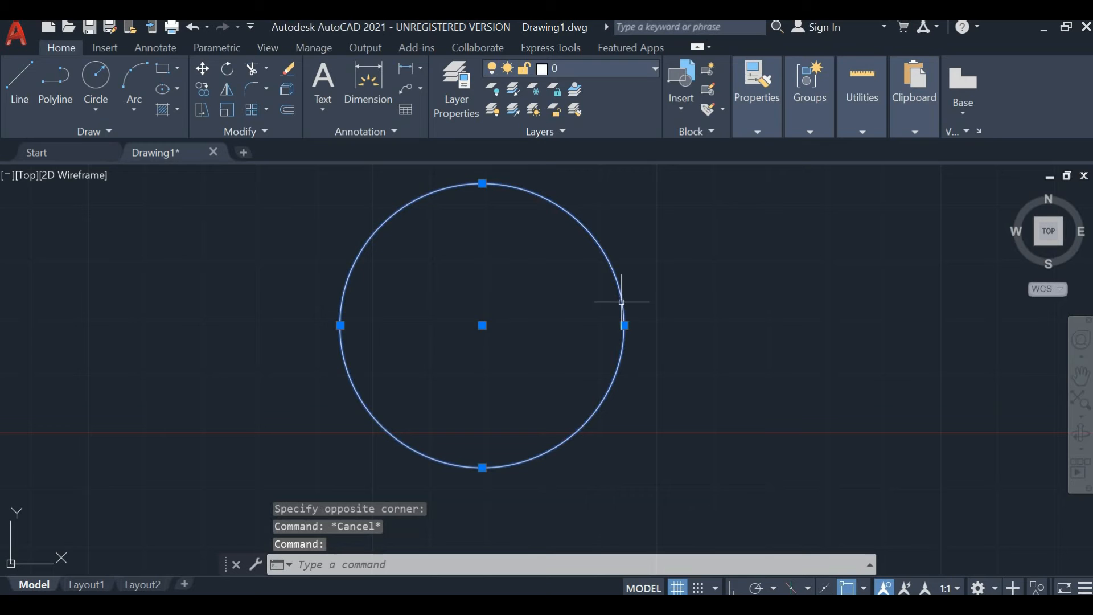
key("Delete")
Step: Draw a Center, Diameter circle with a 30 mm diameter, centred above the X axis on the positive X side of the origin
scroll(469, 349, "down", 3)
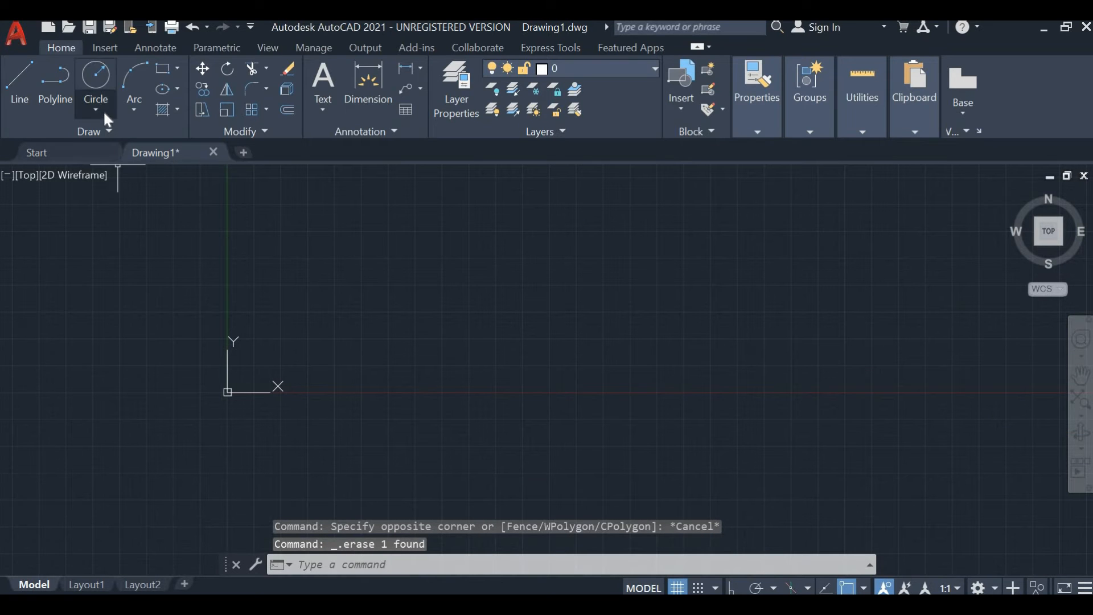
left_click(96, 110)
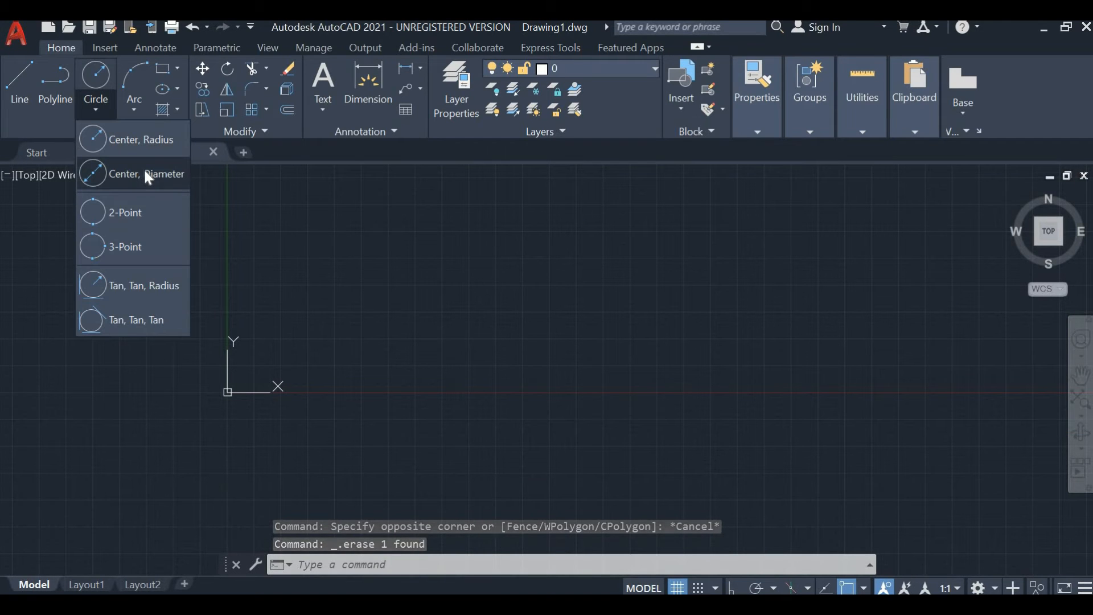
left_click(143, 169)
left_click(365, 257)
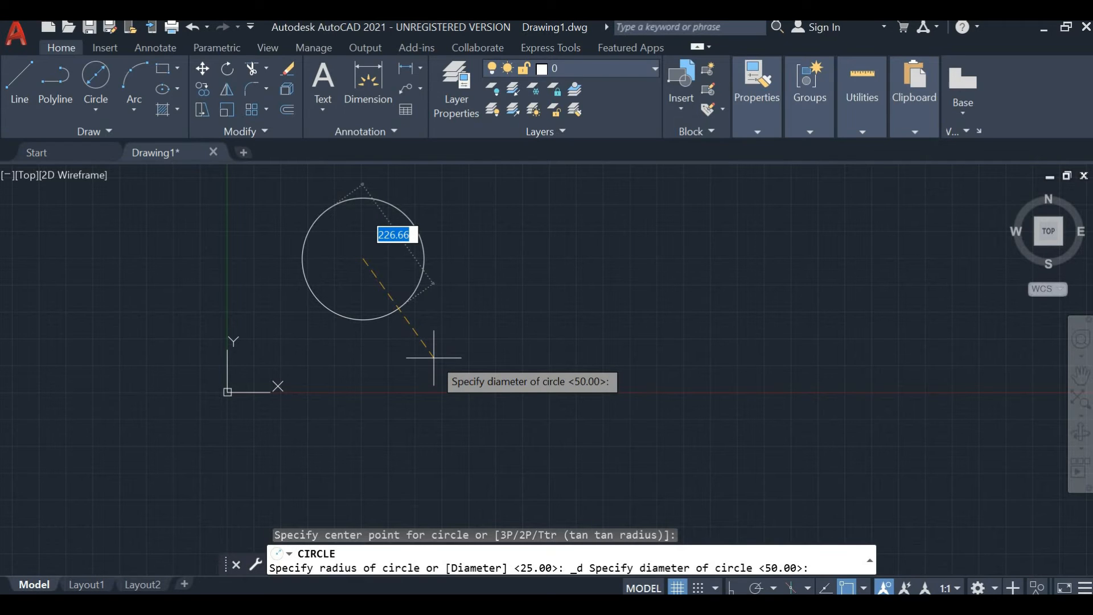
type("30")
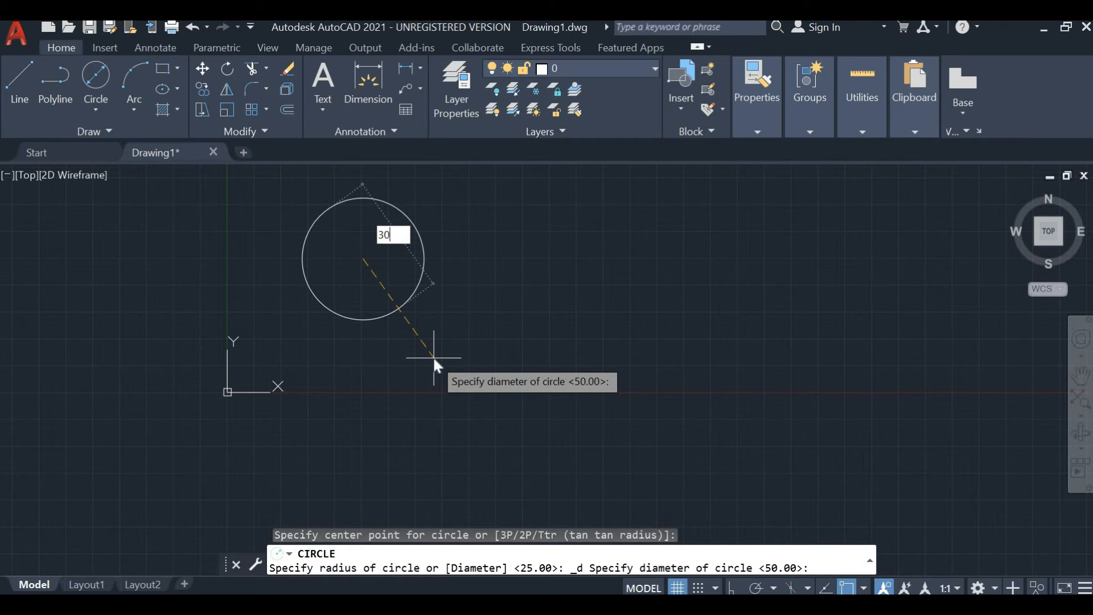
key("Return")
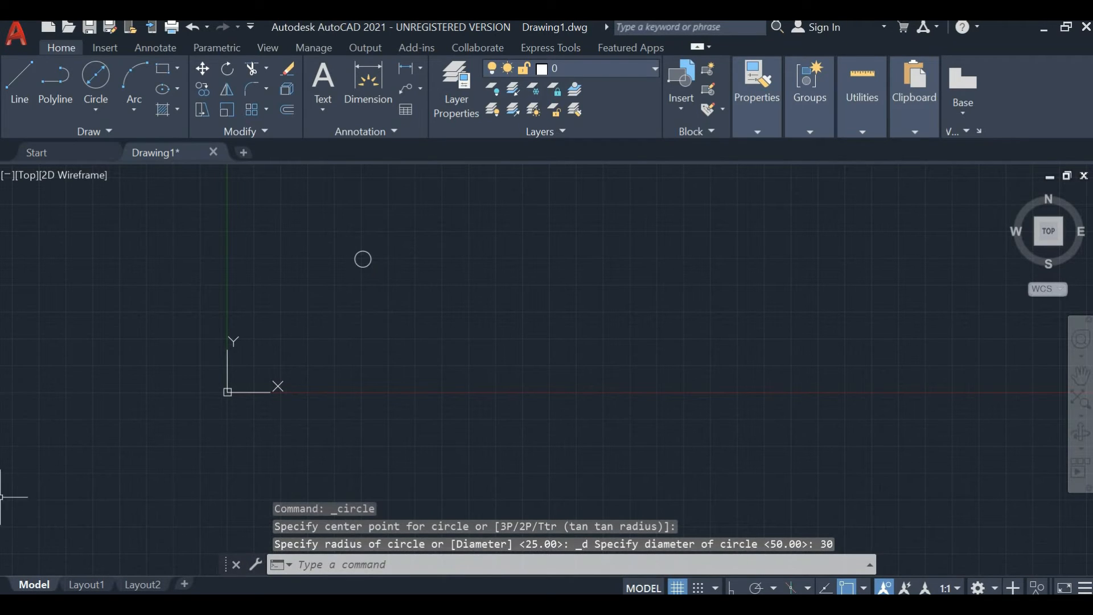
Step: Zoom with a window around the 30 mm diameter circle and centre it in the view to examine it
type("Z")
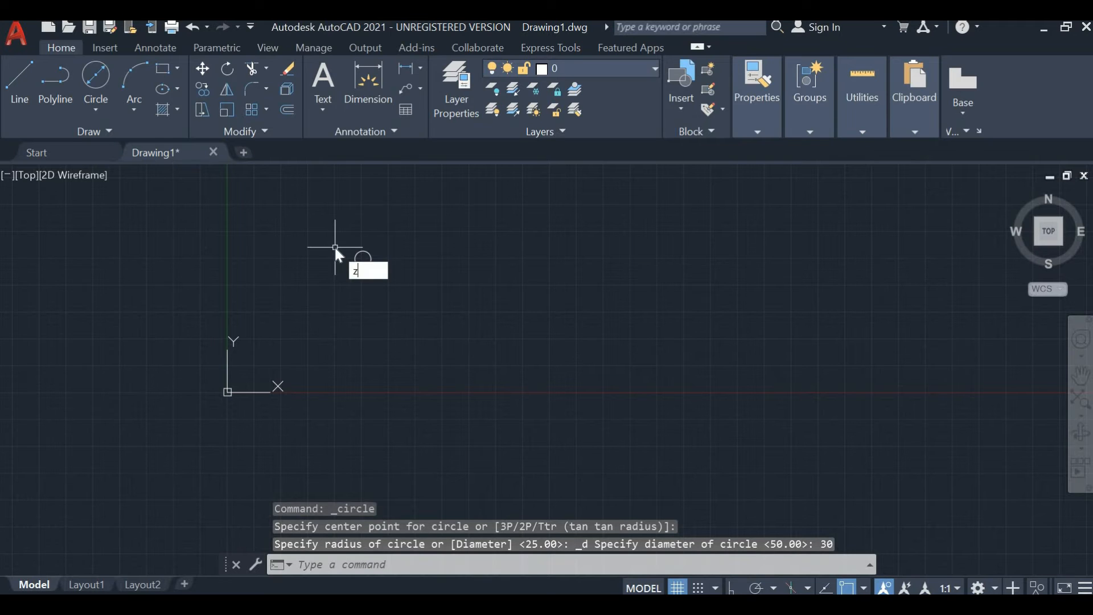
key("Return")
left_click(337, 244)
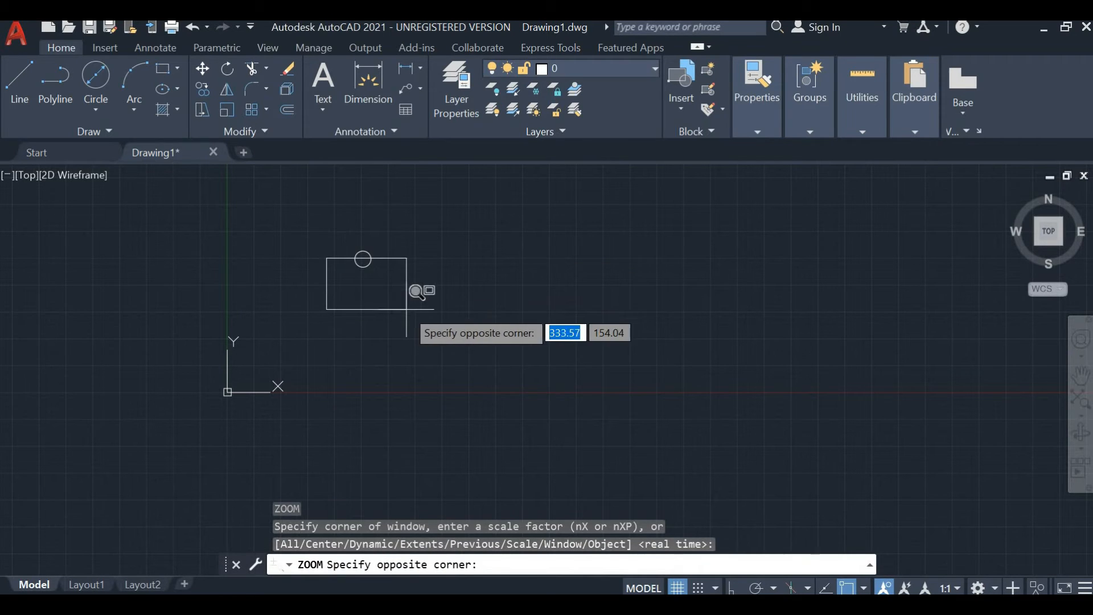
left_click(403, 301)
middle_click_drag(527, 229, 565, 380)
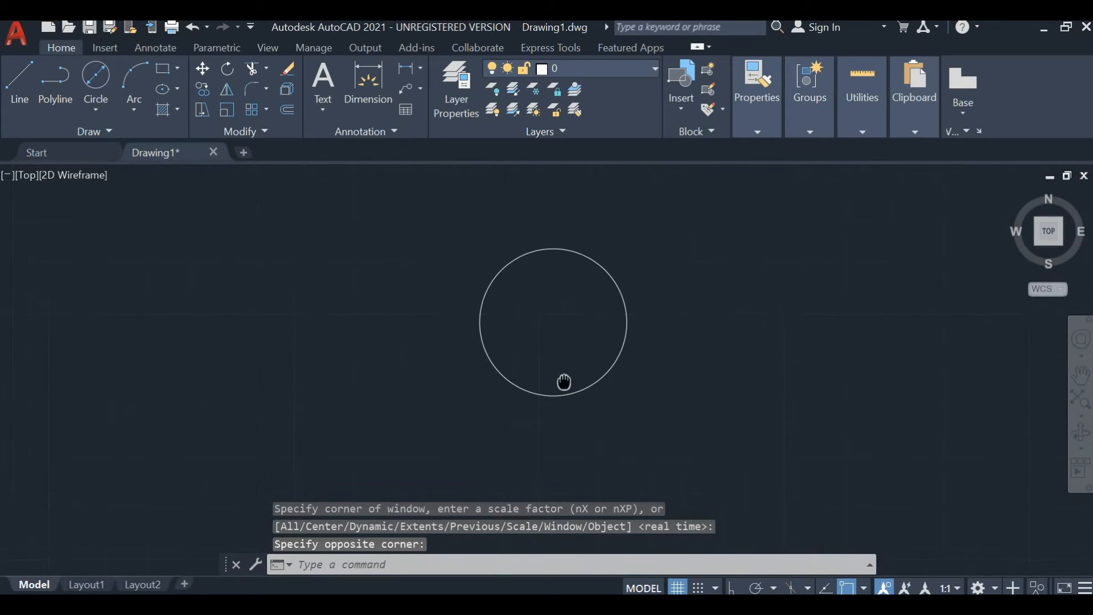
left_click(436, 305)
left_click(701, 450)
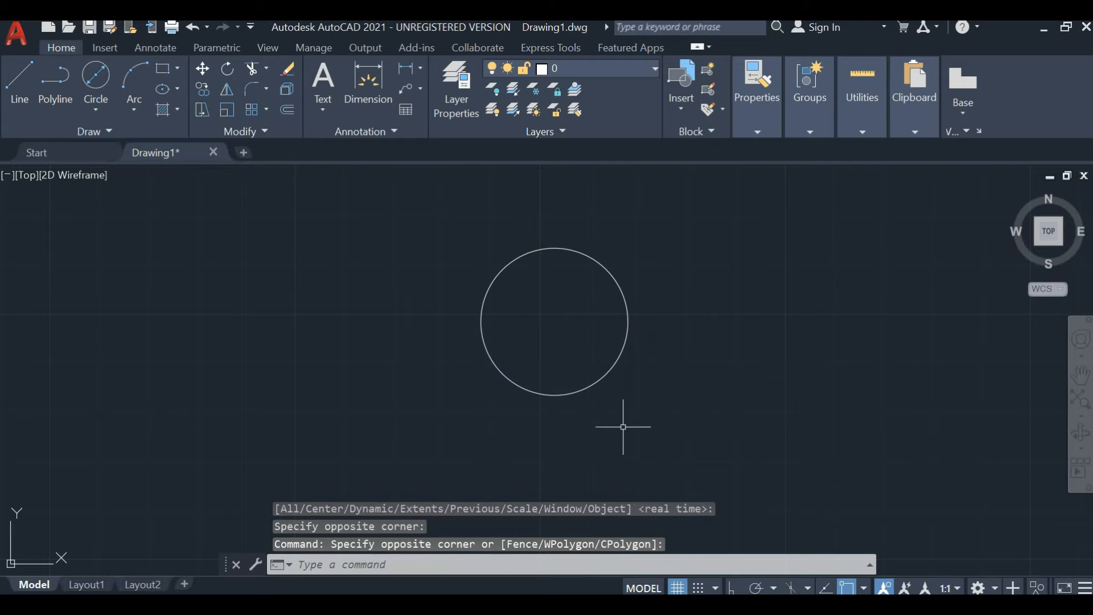
key("Escape")
key("Escape")
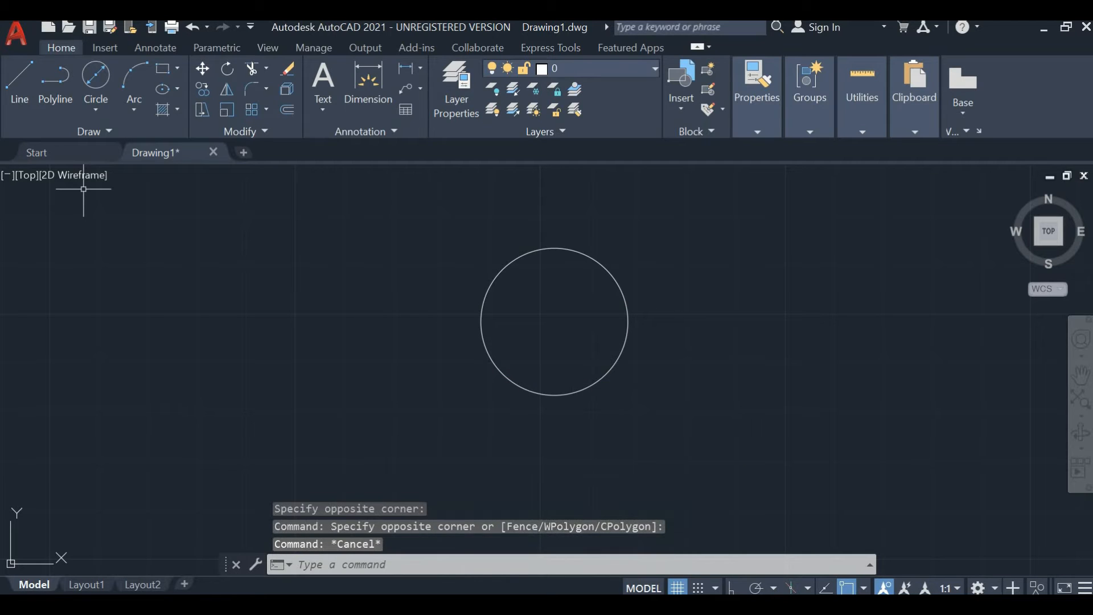
left_click(96, 110)
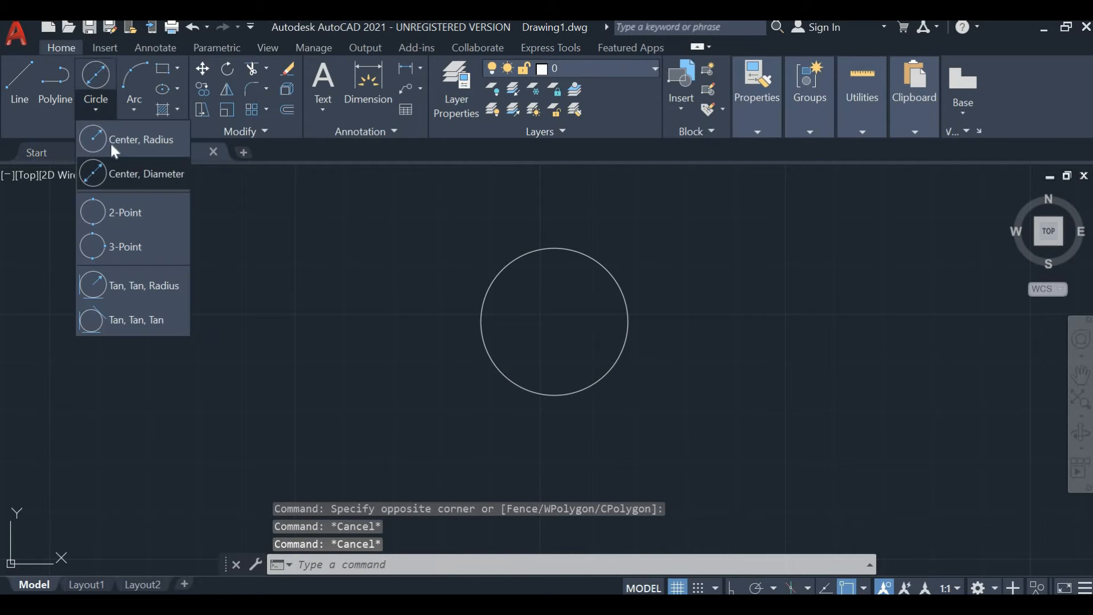
left_click(136, 207)
middle_click_drag(251, 287, 68, 172)
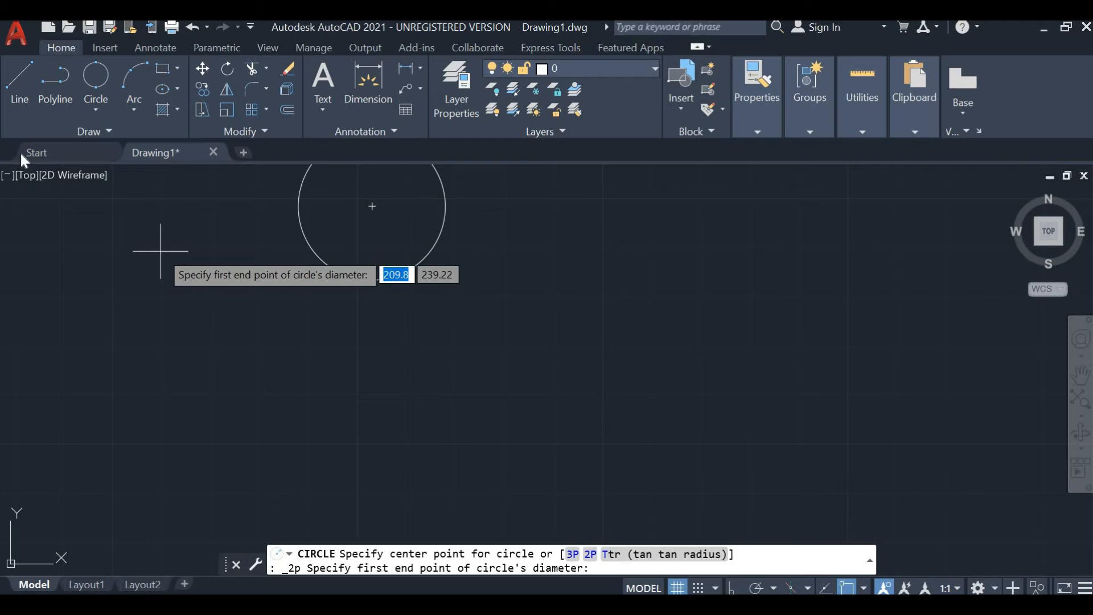
key("Escape")
left_click(539, 281)
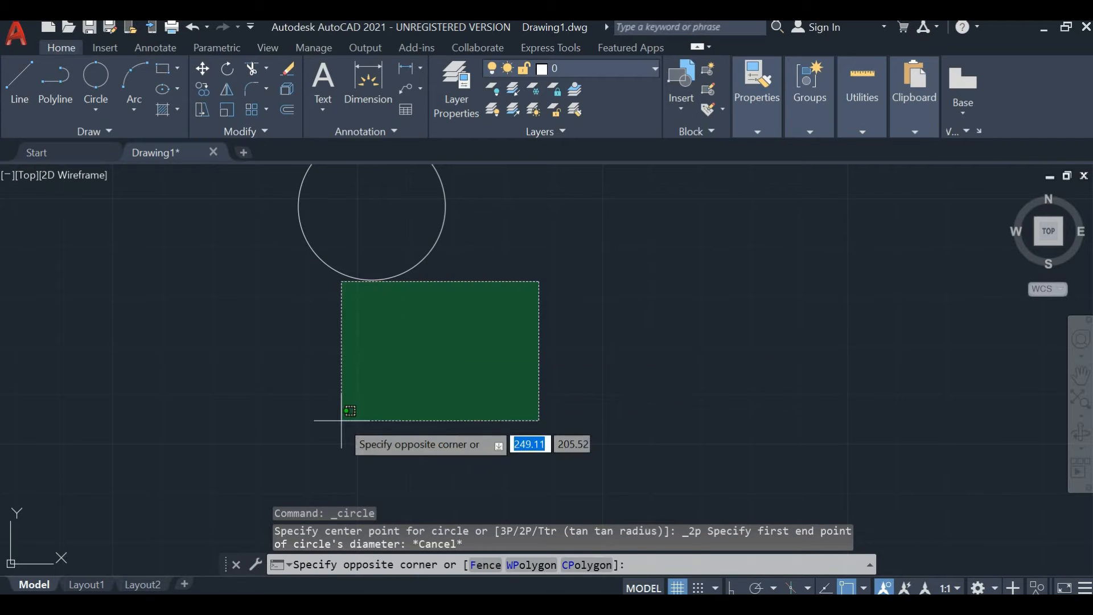
left_click(342, 420)
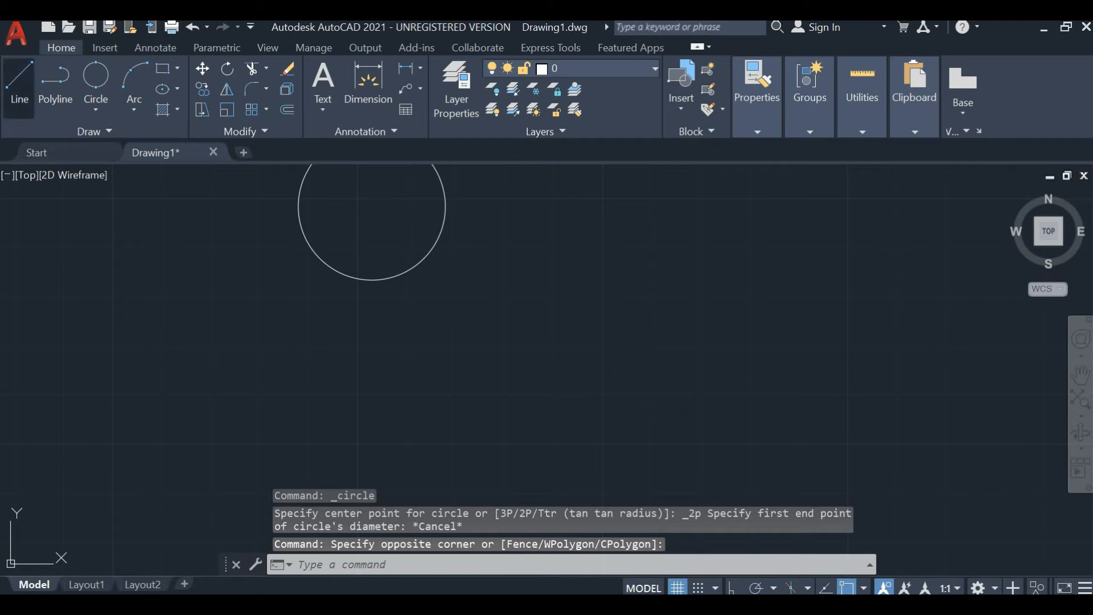
Step: Draw two separate, roughly parallel lines below the 30 mm diameter circle, both sloping down to the left, one beneath the other
left_click(20, 85)
left_click(572, 295)
left_click(394, 381)
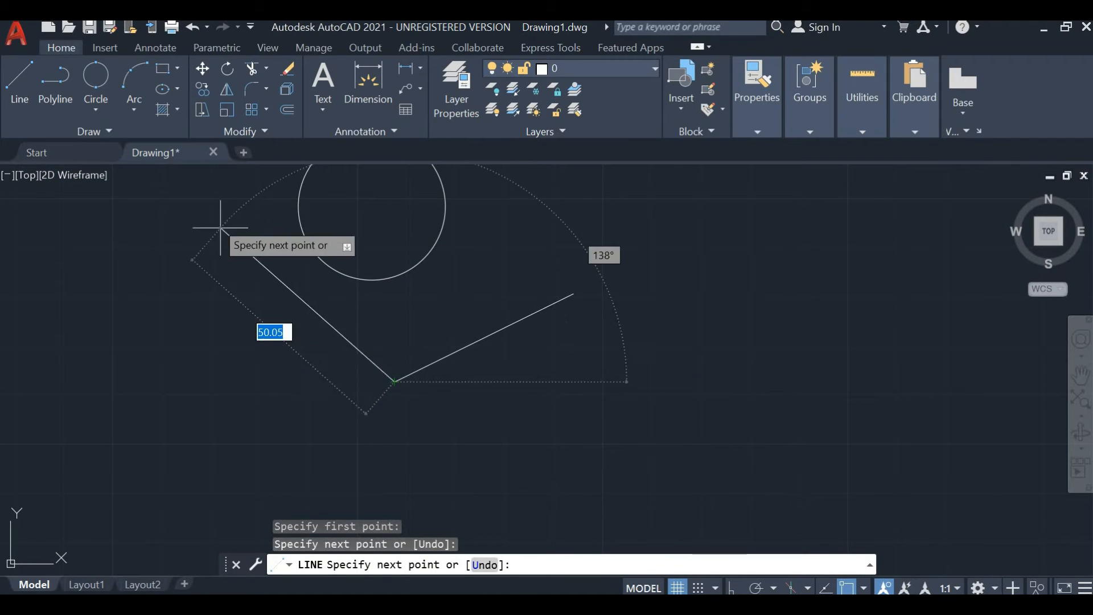
key("Escape")
key("Return")
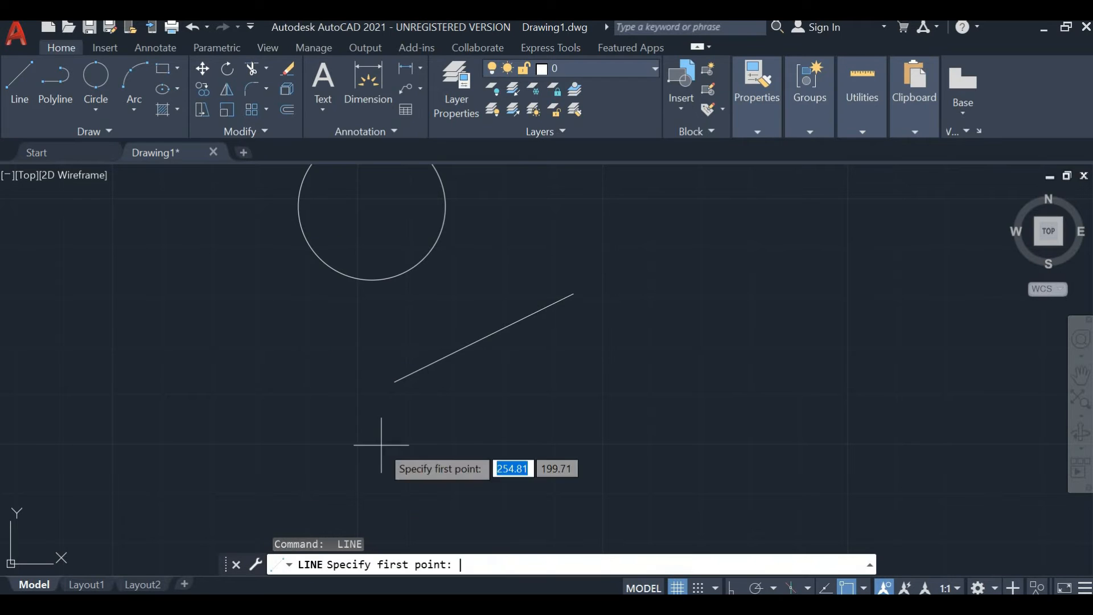
left_click(650, 411)
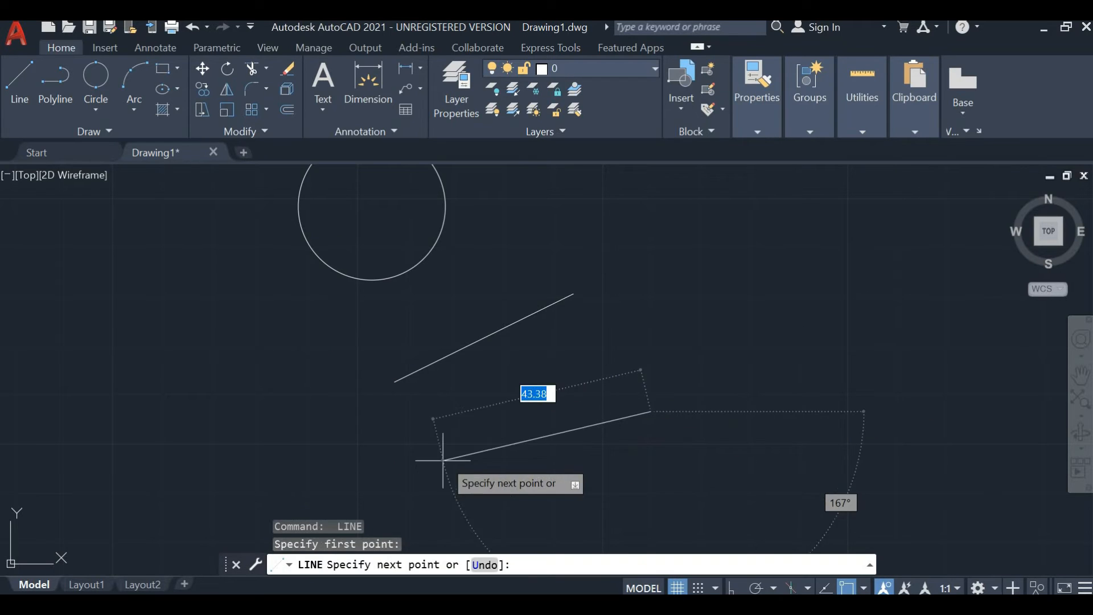
left_click(454, 506)
key("Return")
Step: Draw a 2-Point circle whose diameter runs between the upper right endpoints of the two sloping lines
left_click(96, 110)
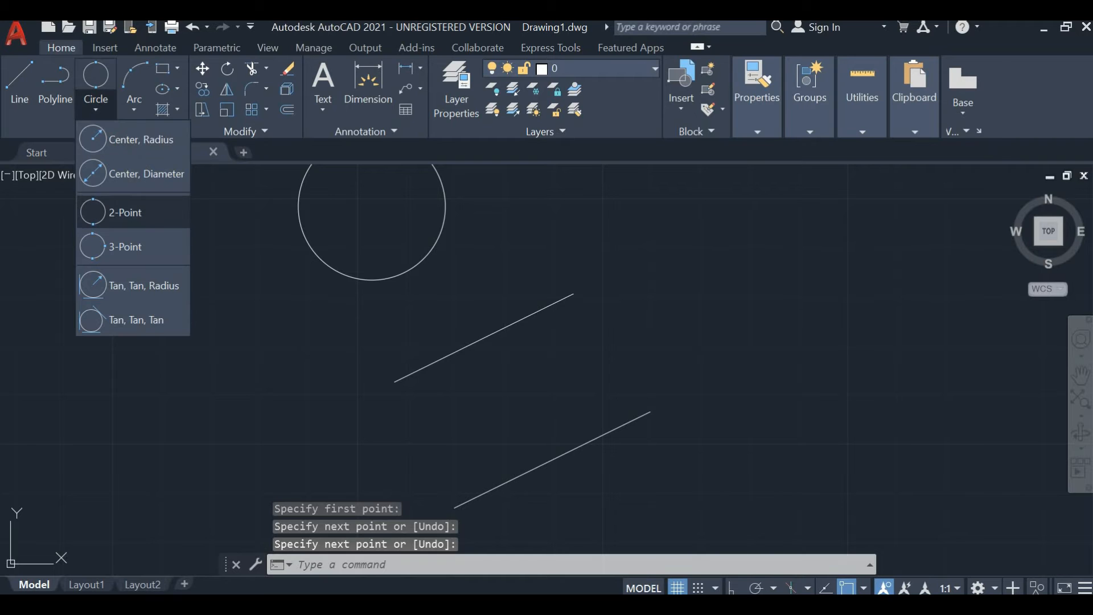
left_click(149, 205)
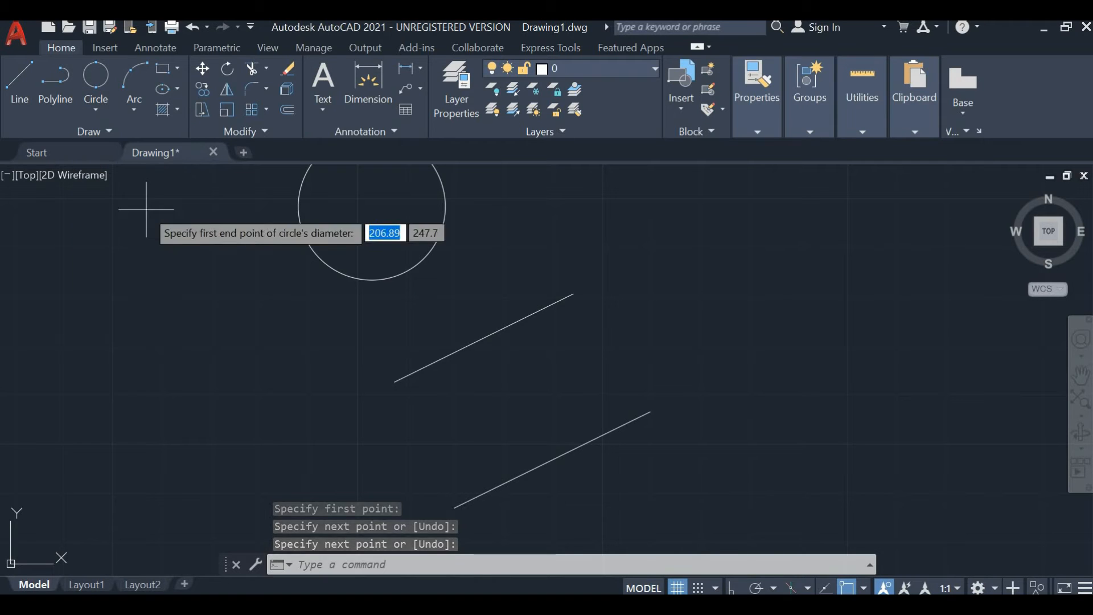
left_click(574, 294)
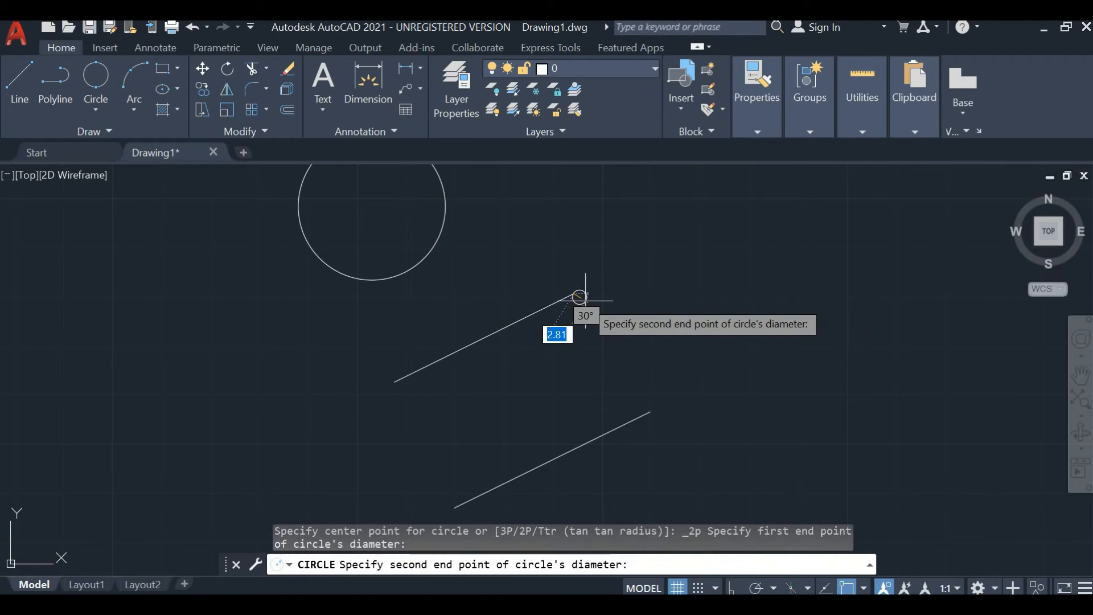
left_click(650, 411)
key("Escape")
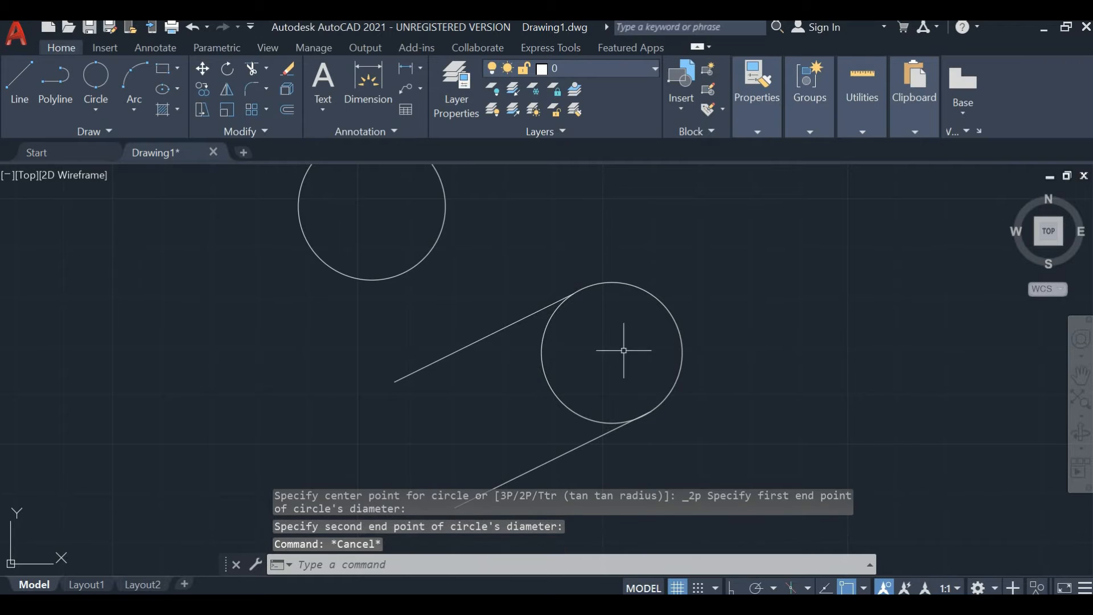
Step: Draw a 2-Point circle about 56 mm in diameter in the empty area left of the sloping lines, using two horizontally aligned points
middle_click_drag(602, 398, 629, 305)
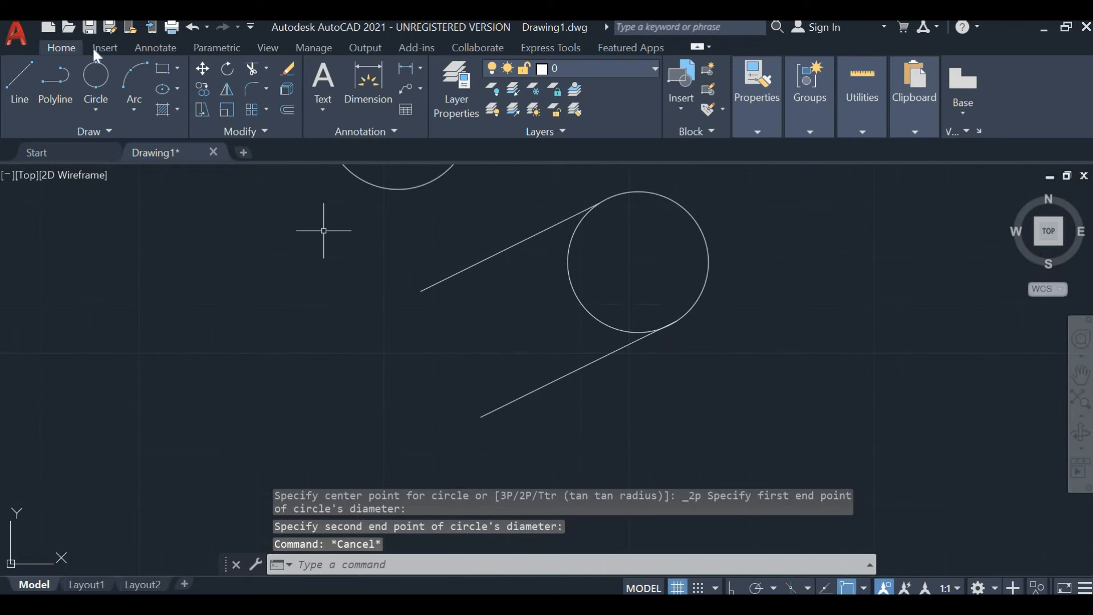
left_click(97, 77)
left_click(118, 349)
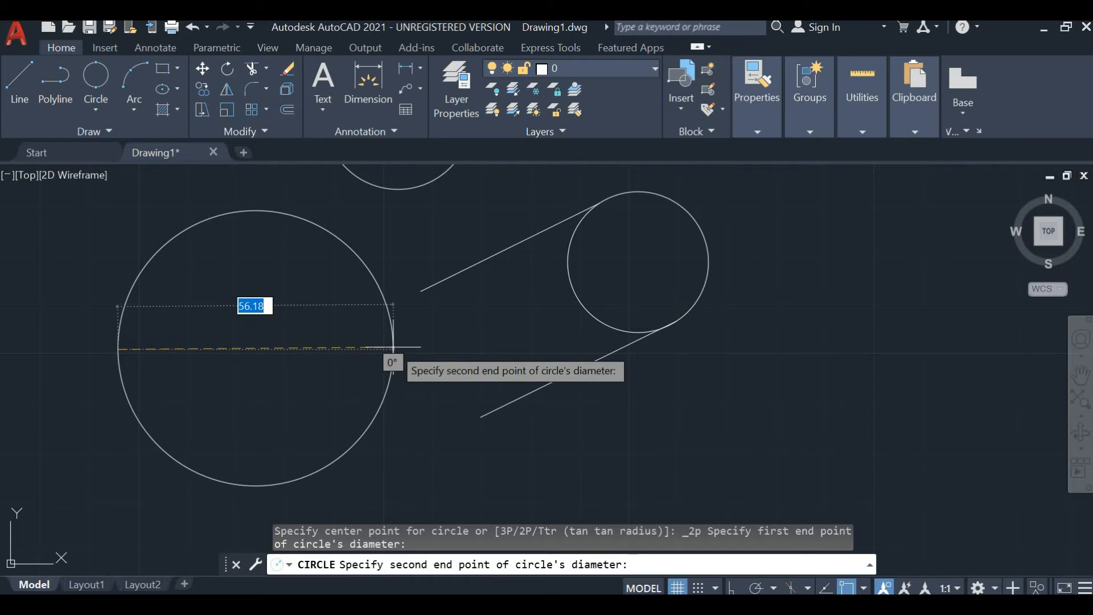
left_click(393, 347)
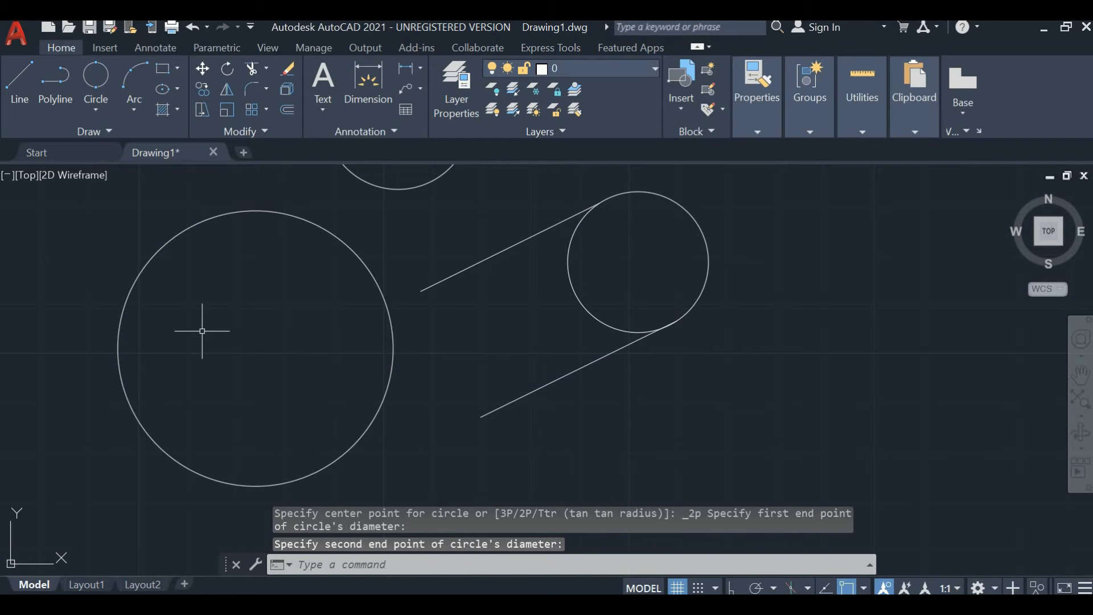
key("Escape")
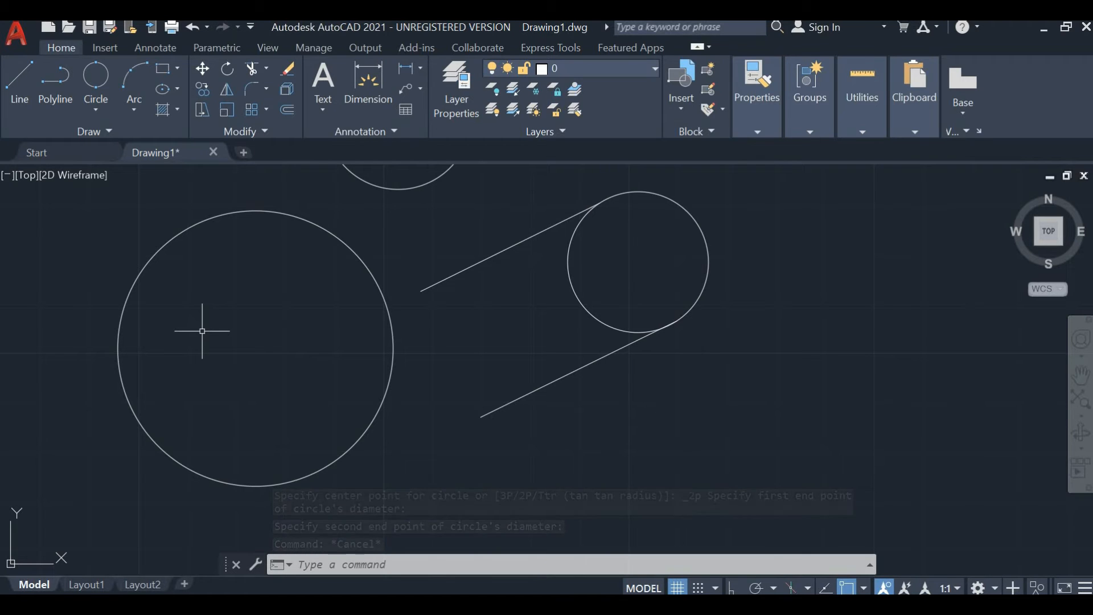
Step: Draw a large 3-Point circle in the empty area right of the sloping lines, using two vertically aligned points and a third to their right
left_click(82, 112)
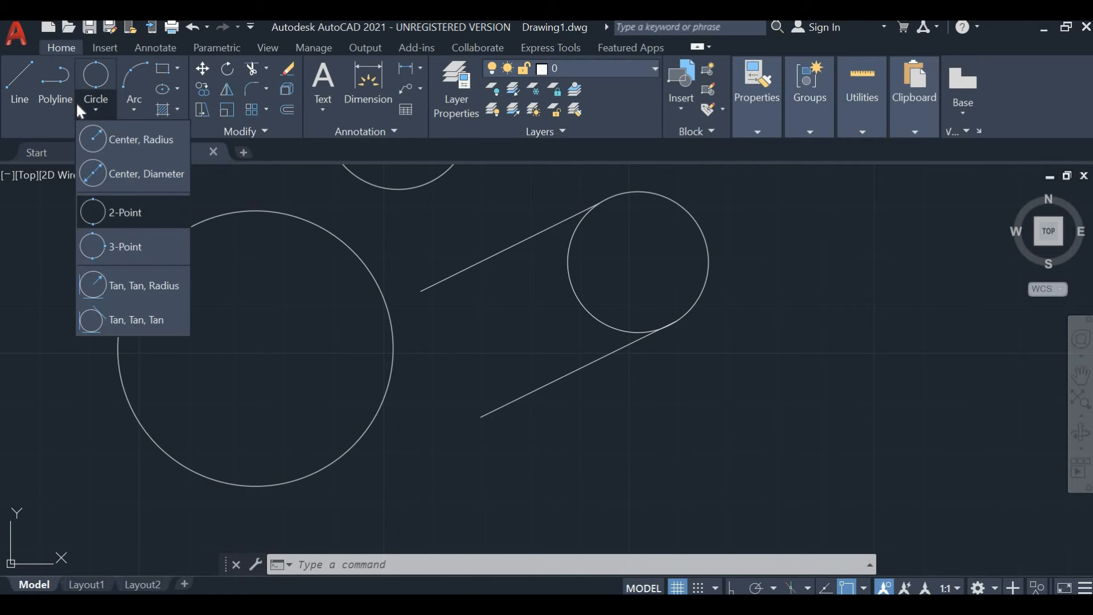
left_click(129, 246)
scroll(534, 294, "down", 6)
middle_click_drag(550, 307, 384, 338)
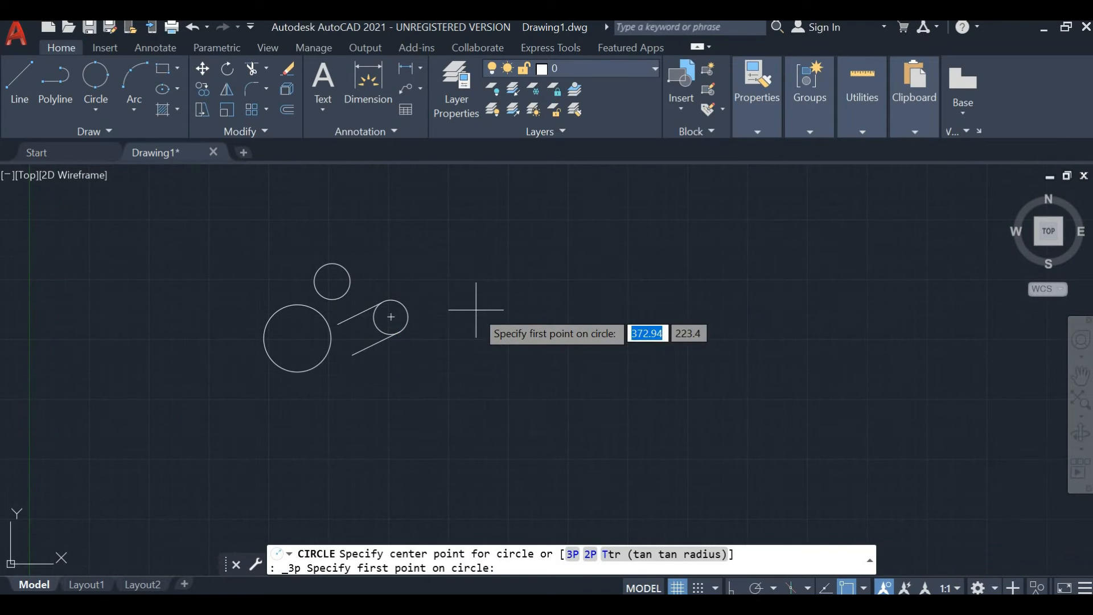
left_click(455, 246)
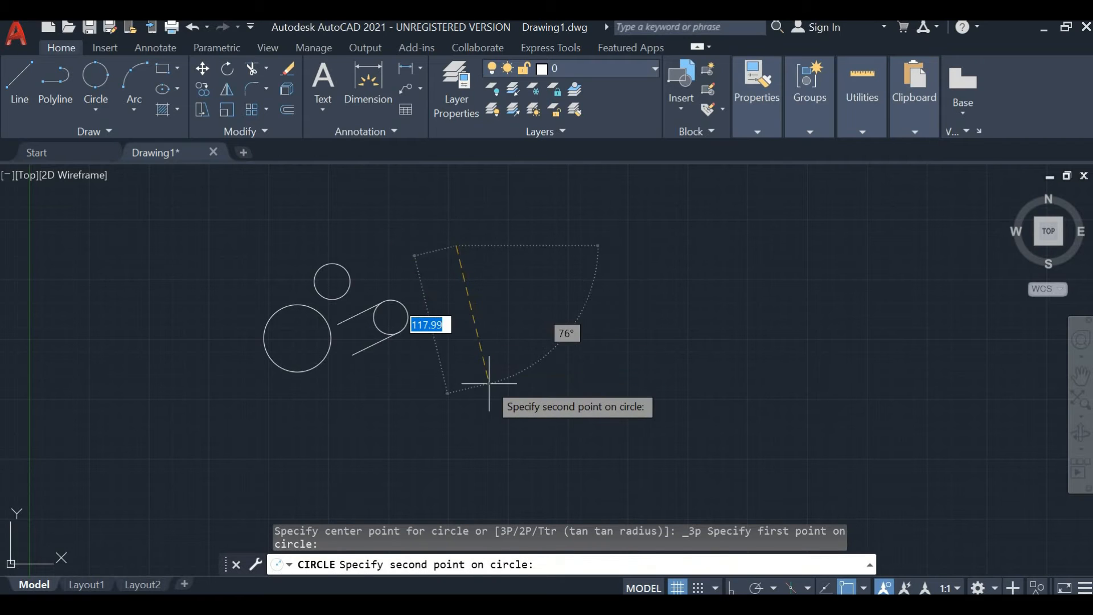
left_click(456, 408)
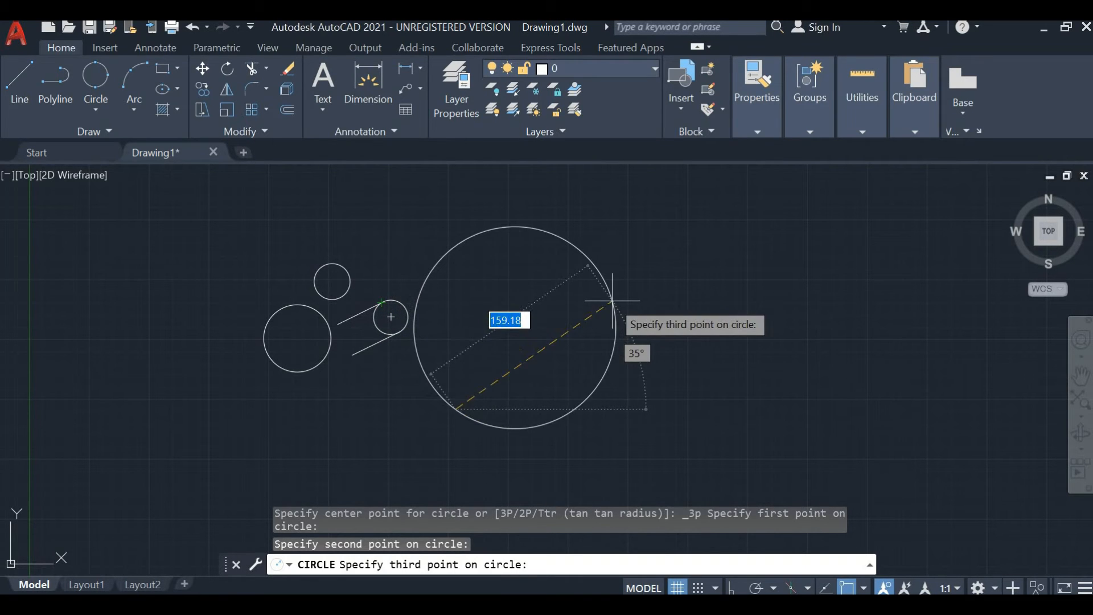
left_click(650, 300)
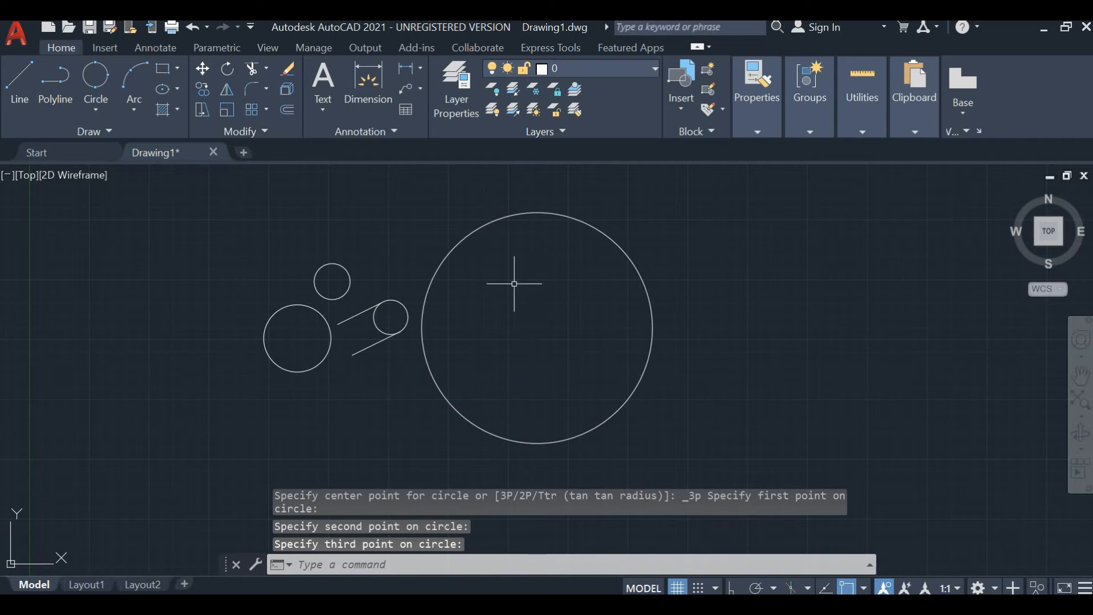
Step: Erase all the circles and lines from the drawing
left_click(95, 112)
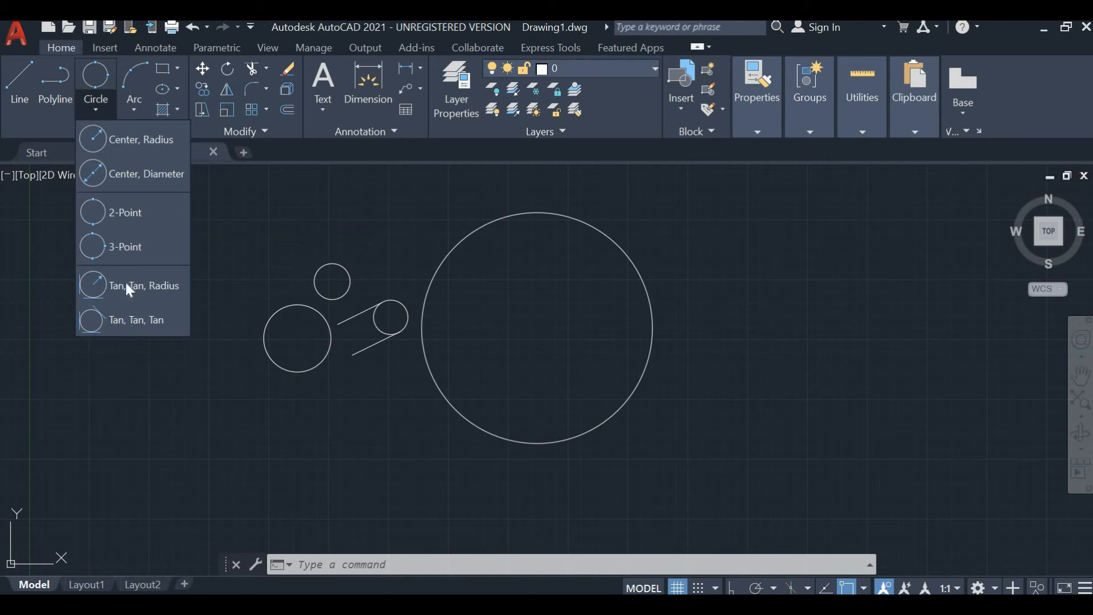
scroll(337, 335, "up", 8)
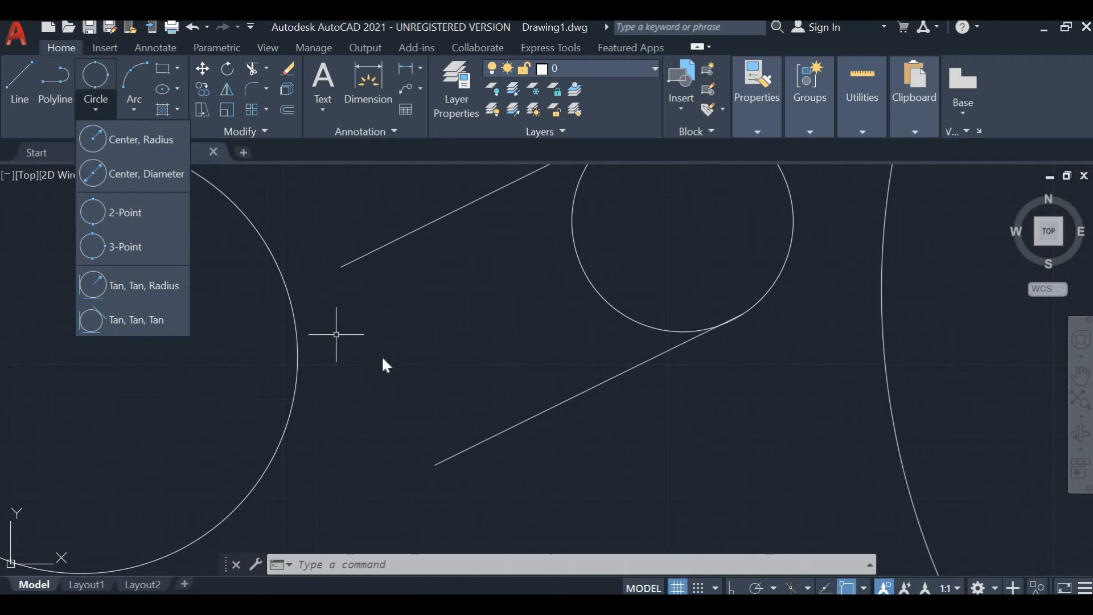
left_click(349, 261)
key("Escape")
key("ctrl+a")
scroll(347, 266, "down", 6)
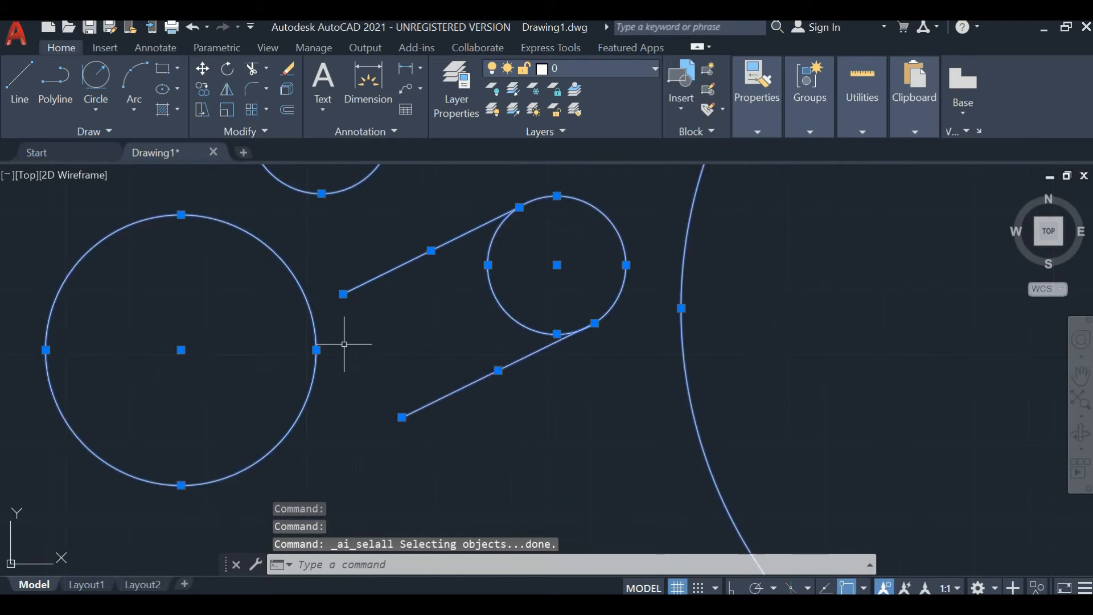
key("Delete")
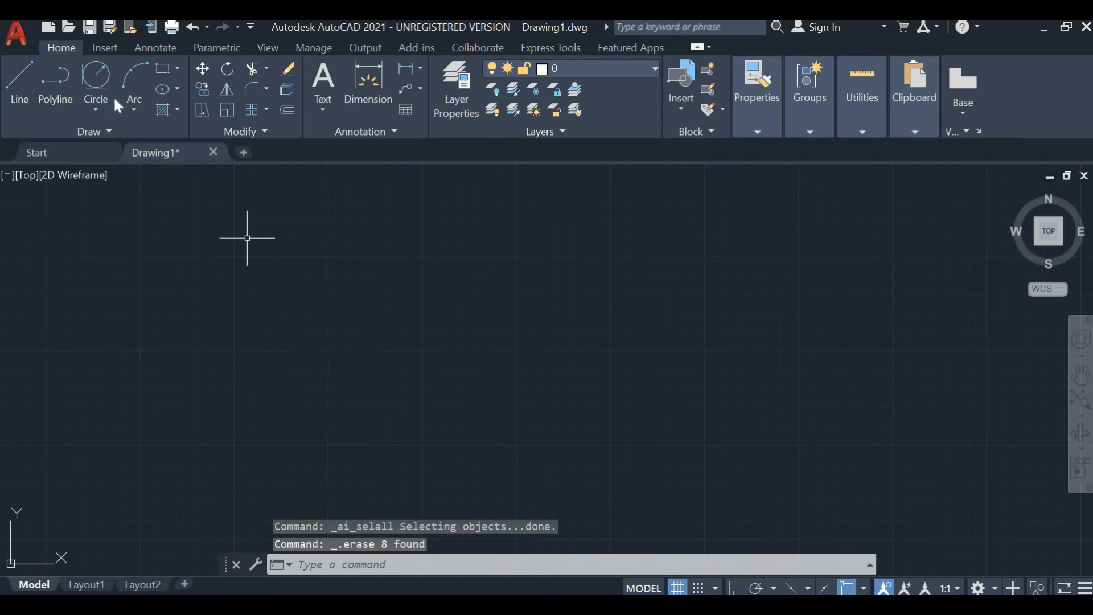
Step: Draw a single nearly horizontal line about 136 mm long across the upper part of the empty drawing area
key("l")
key("Return")
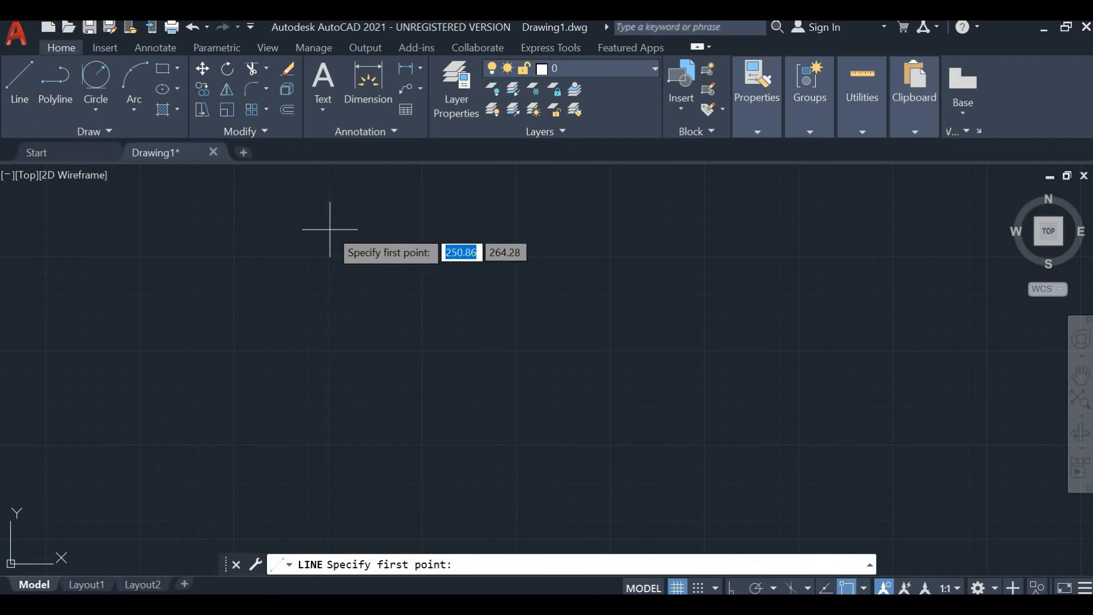
left_click(312, 200)
key("Escape")
left_click(20, 80)
left_click(319, 250)
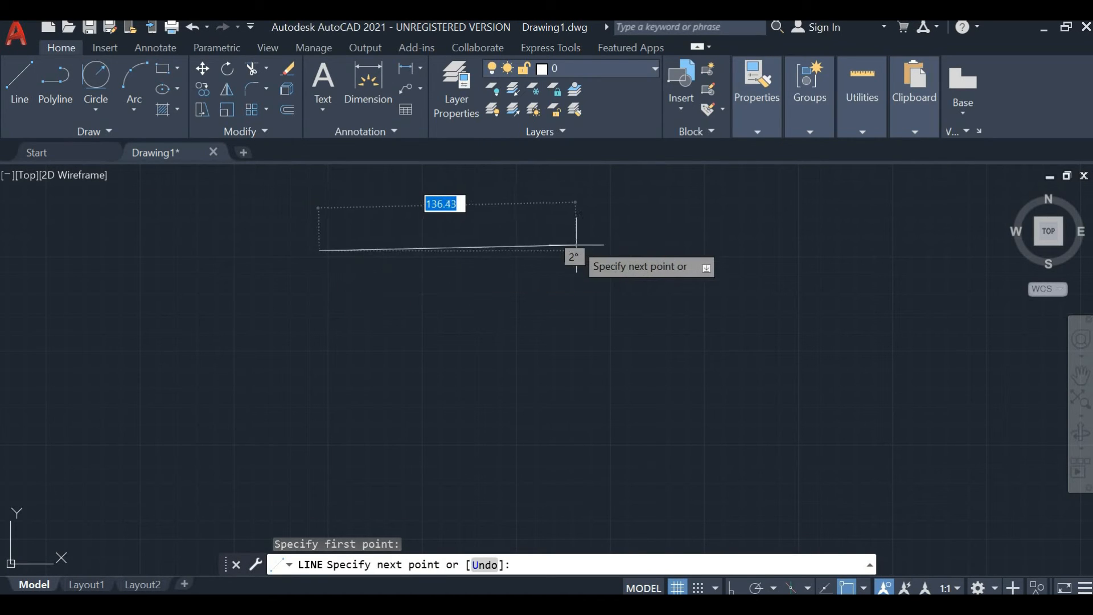
key("Escape")
Step: With Ortho on, draw a vertical line about 103 mm long downward from the left endpoint of the nearly horizontal line
type("l")
key("Return")
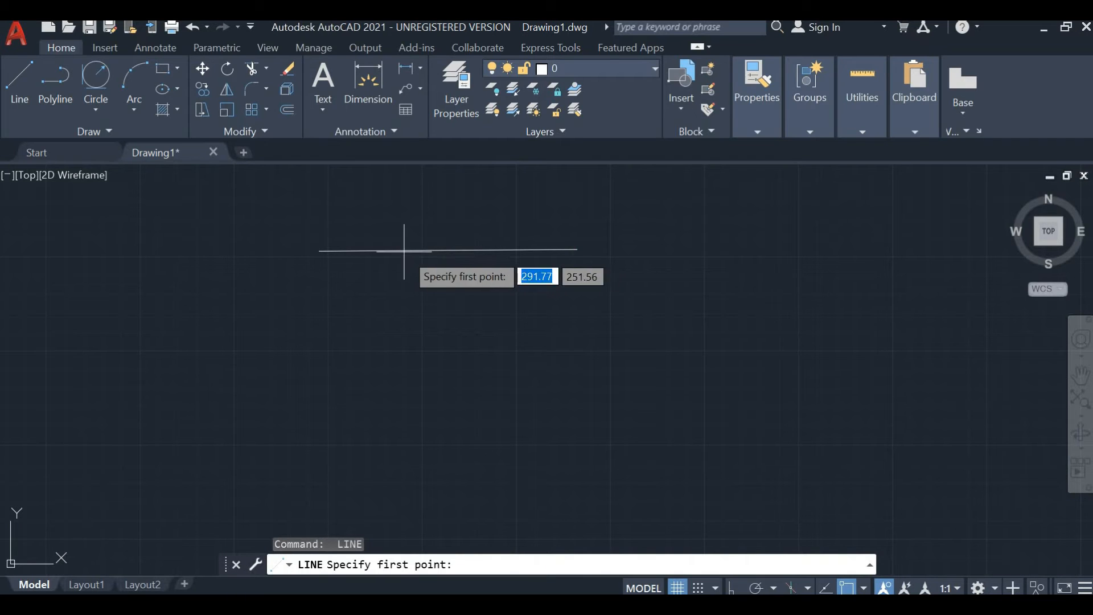
left_click(319, 250)
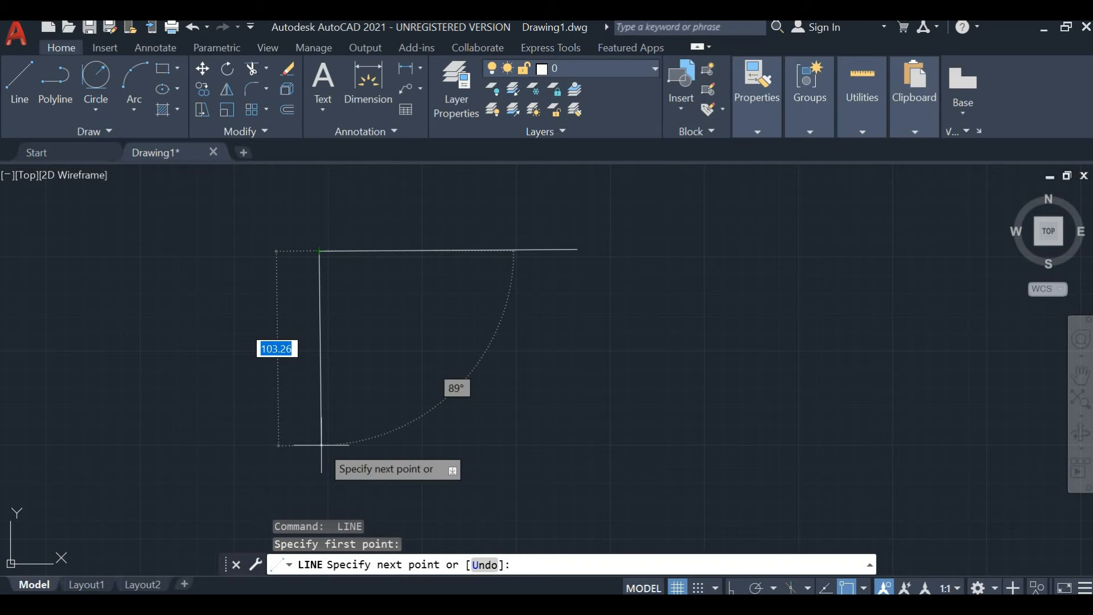
key("F8")
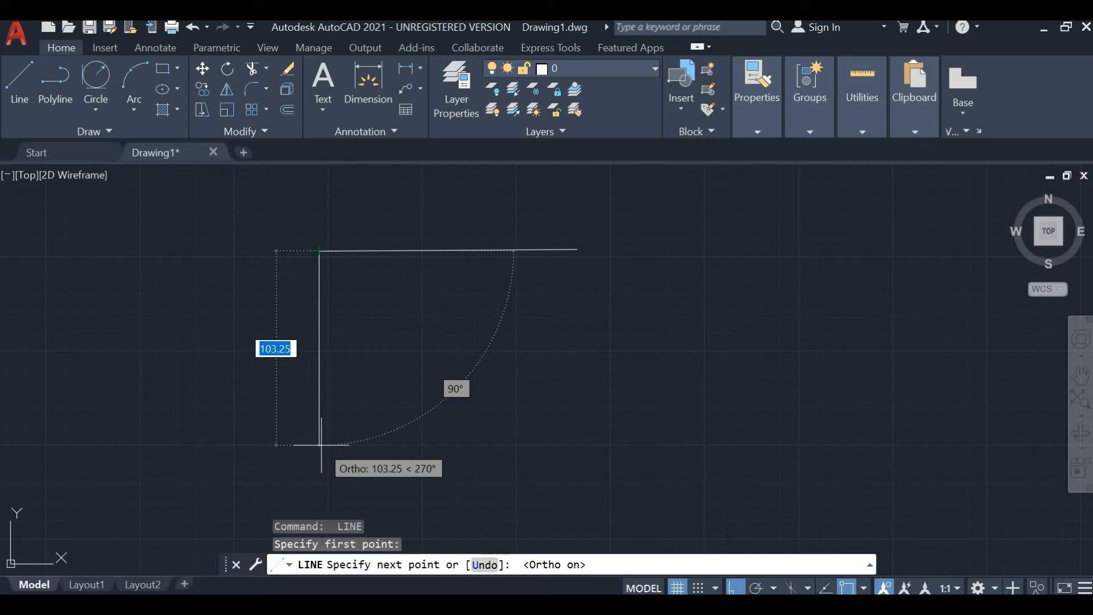
left_click(320, 444)
key("Escape")
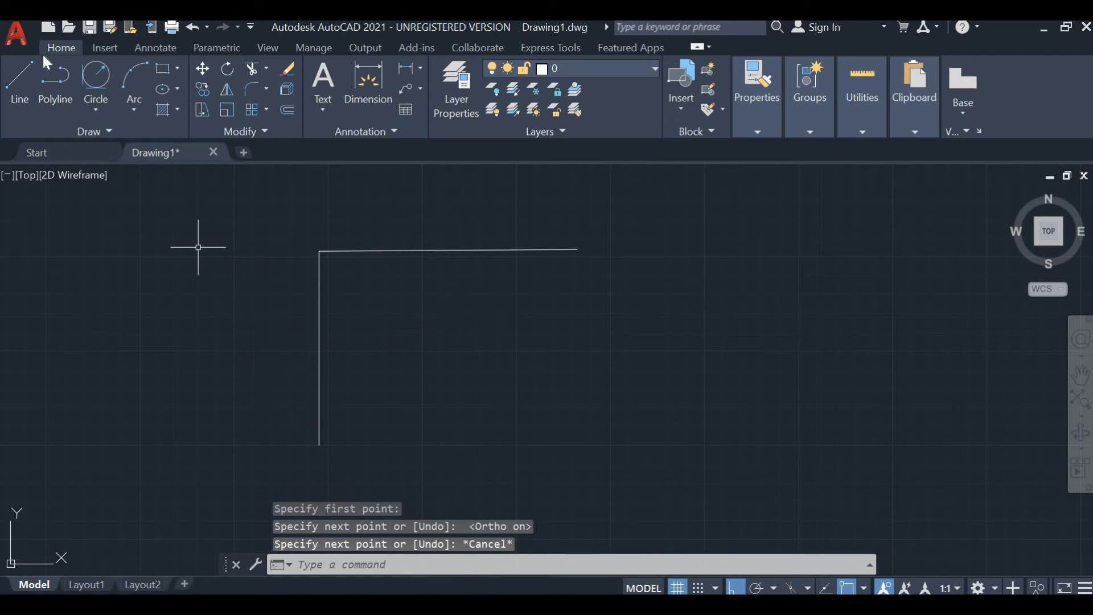
Step: Draw a Tan, Tan, Radius circle with a 30 mm radius tangent to the upper line and the vertical line
left_click(97, 109)
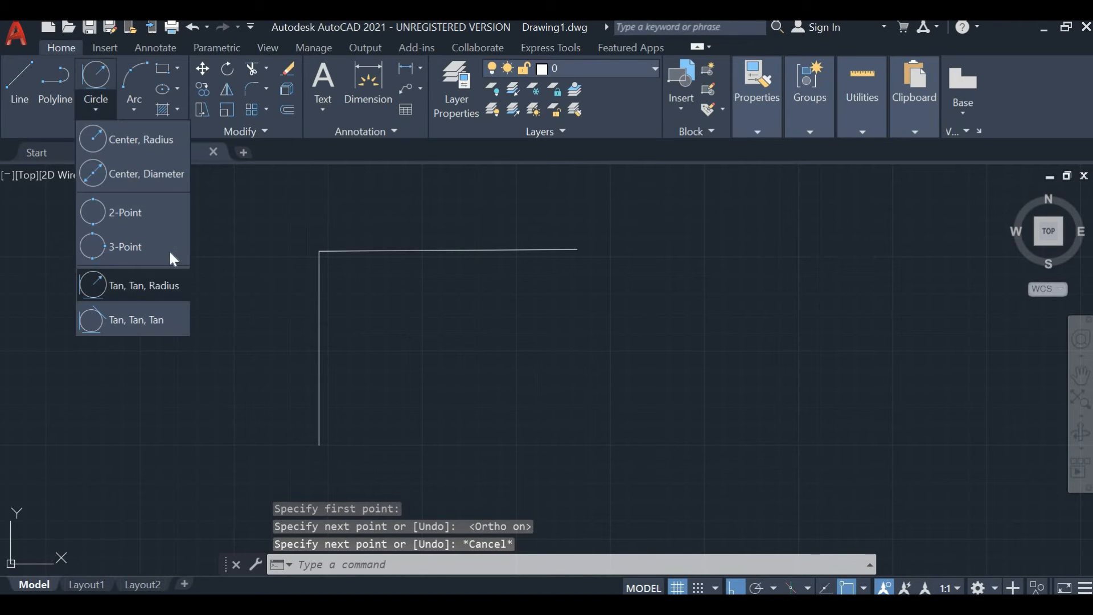
left_click(163, 284)
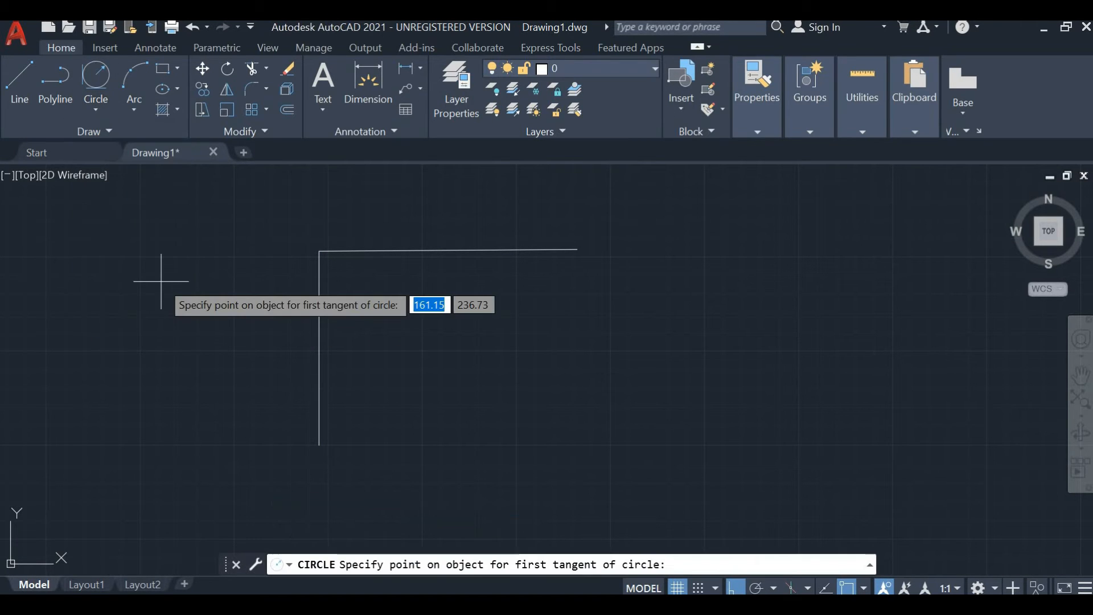
left_click(432, 249)
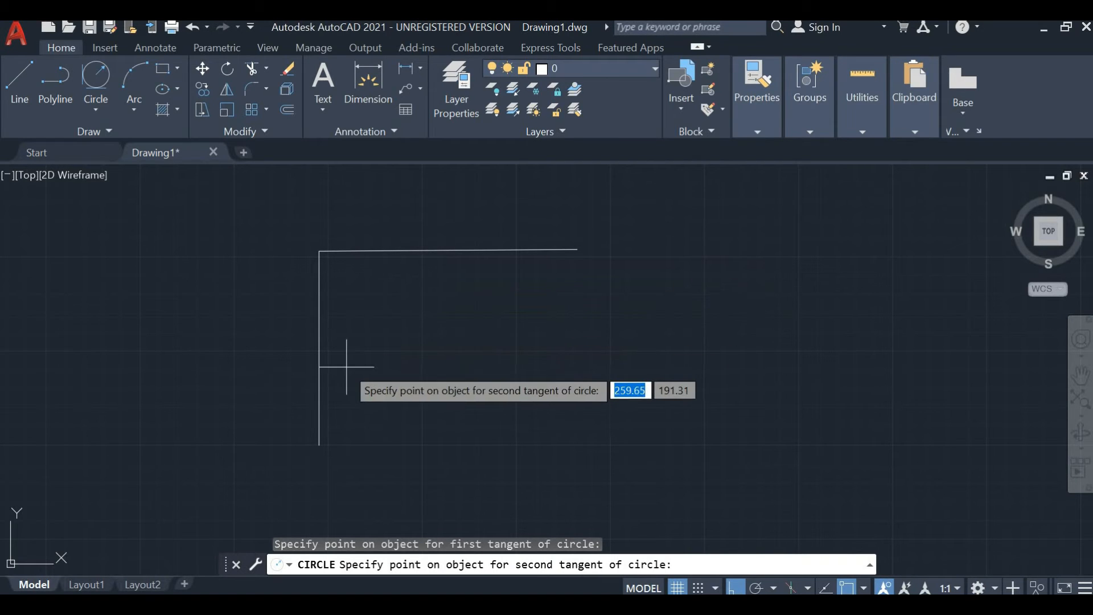
left_click(318, 371)
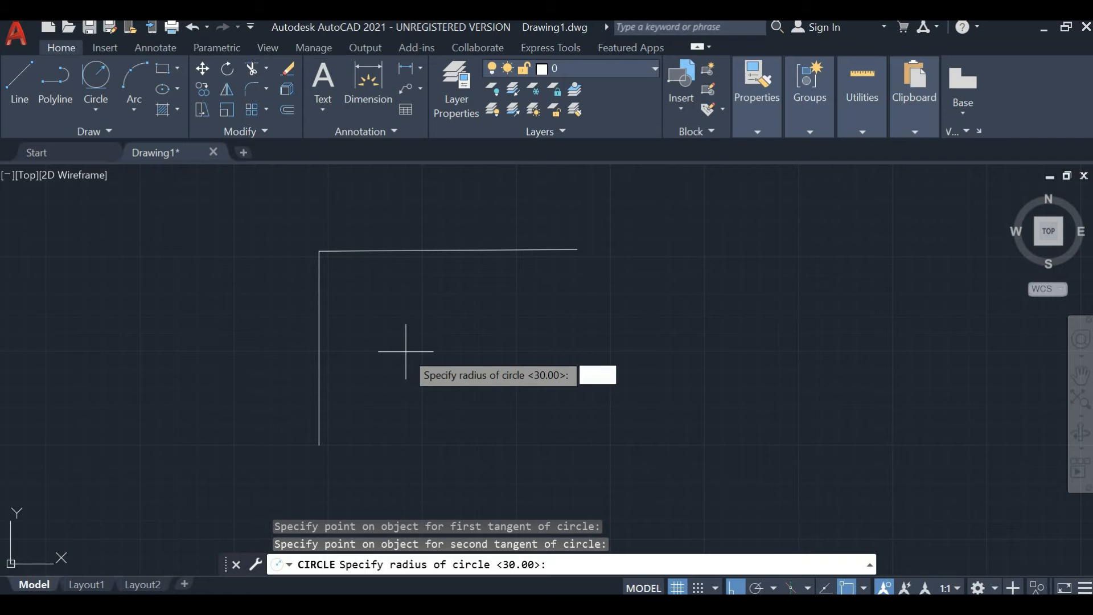
key("Return")
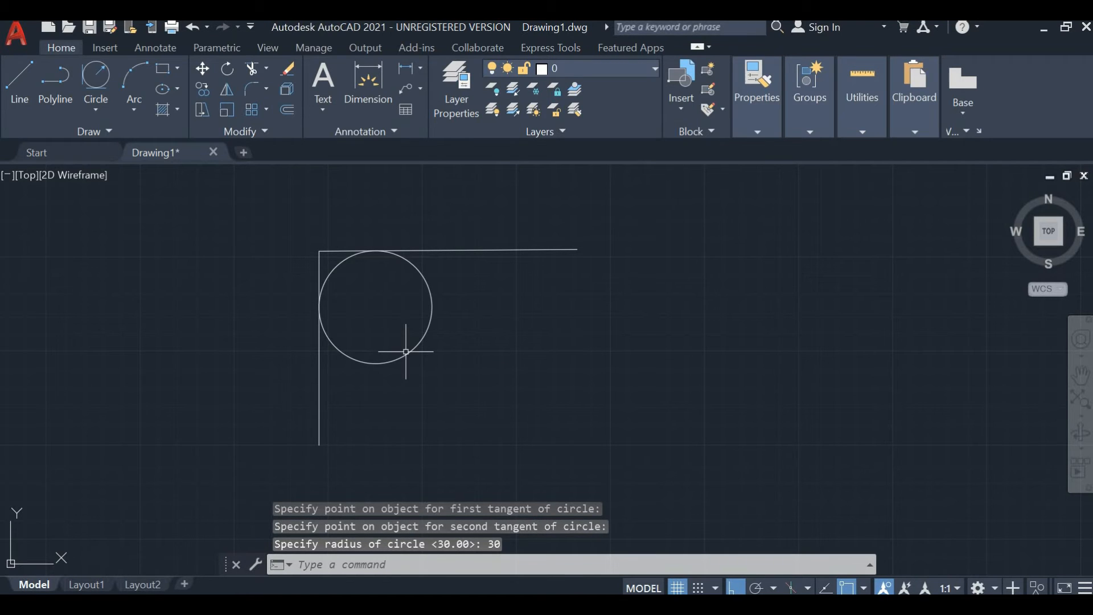
scroll(386, 248, "up", 5)
scroll(361, 268, "down", 6)
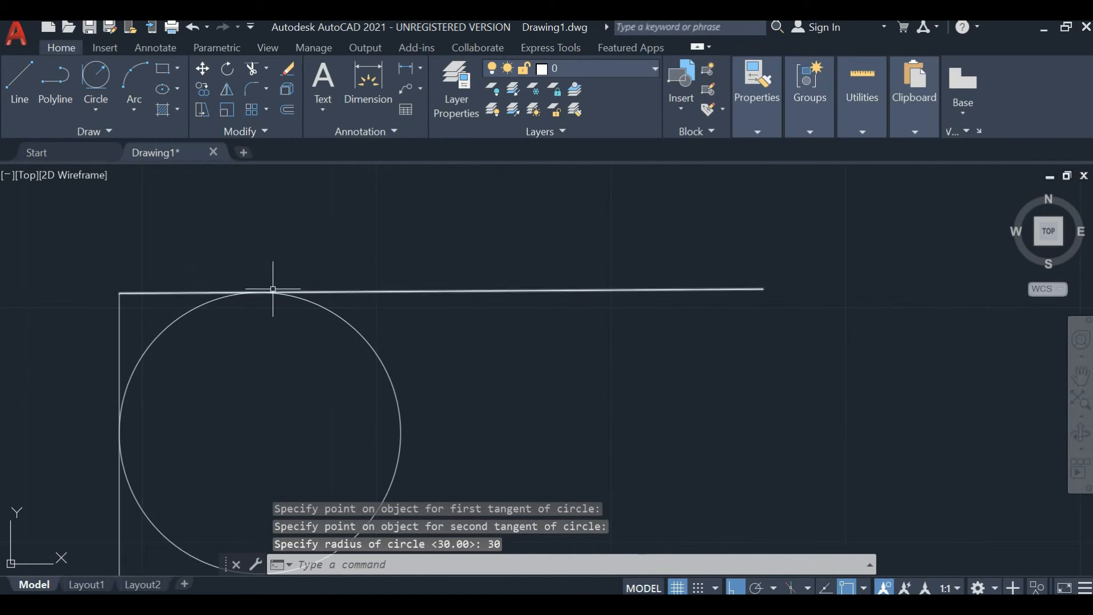
middle_click_drag(251, 298, 345, 259)
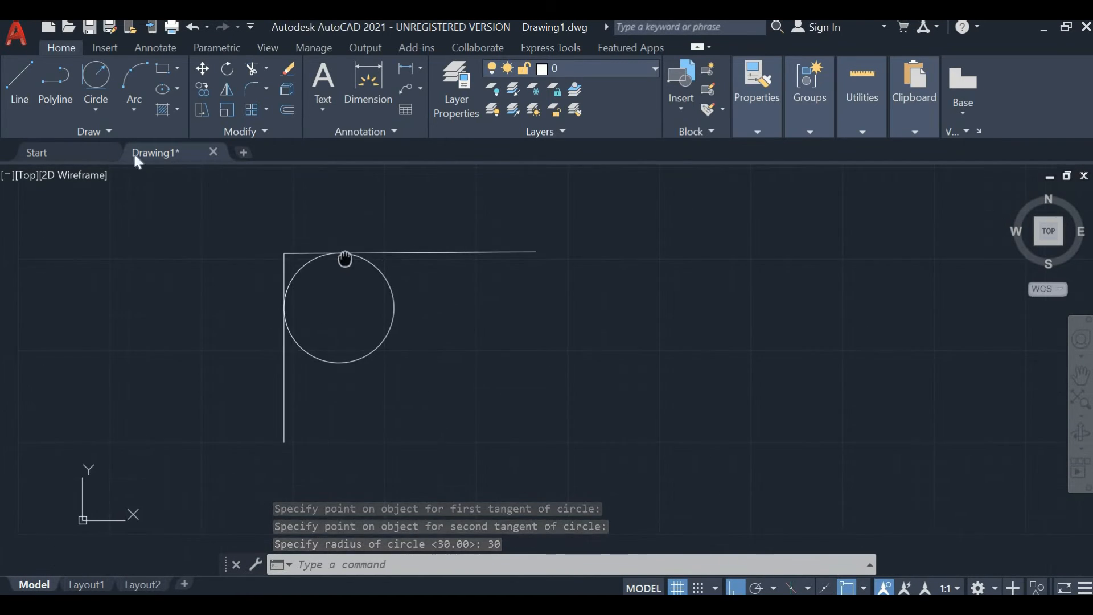
left_click(95, 109)
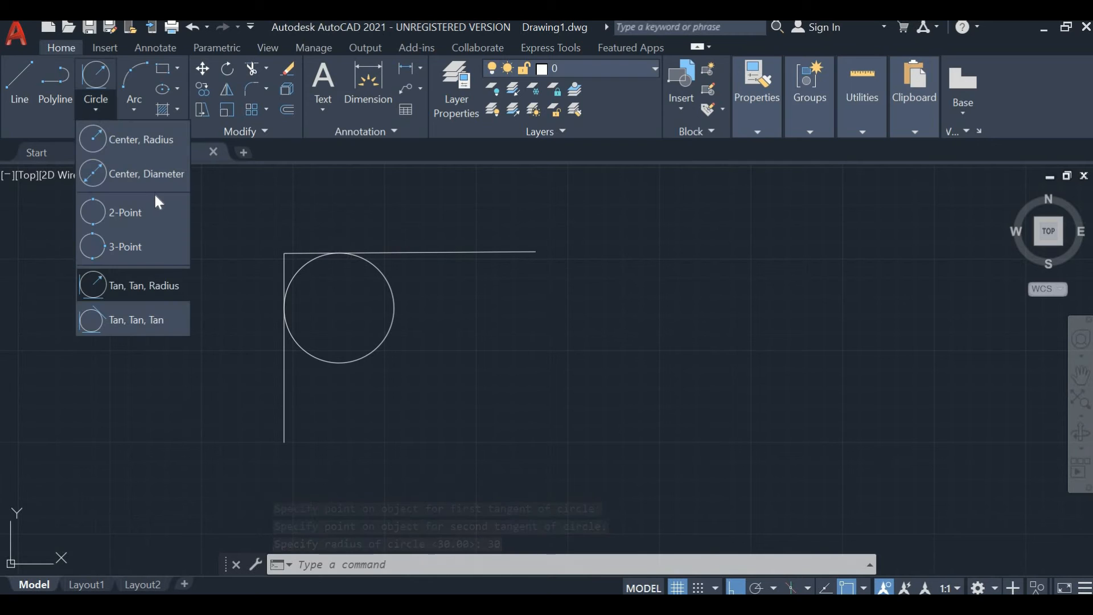
left_click(137, 320)
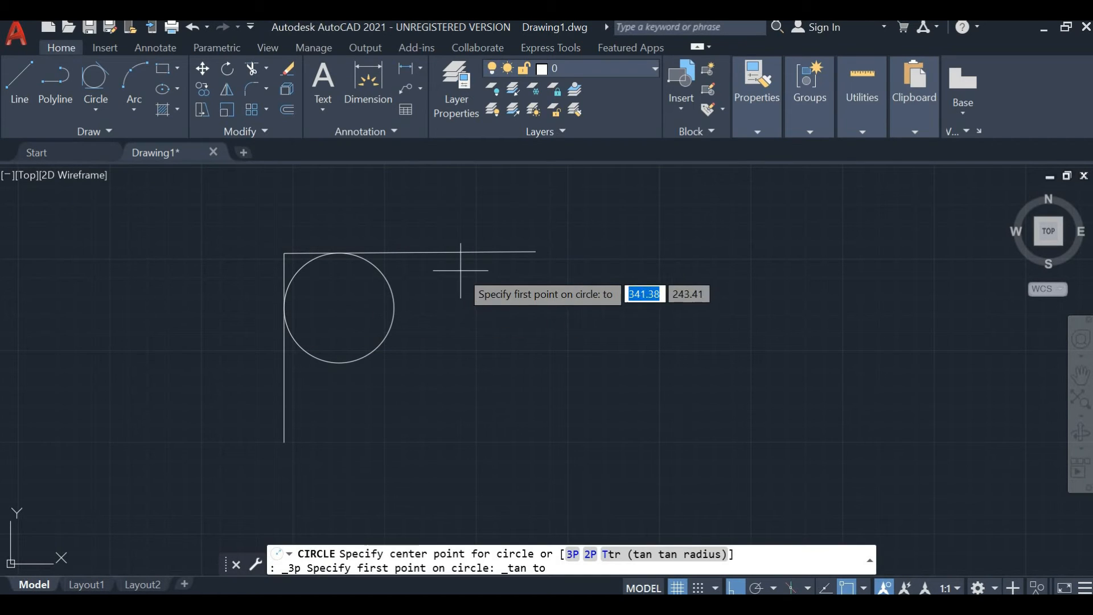
key("Escape")
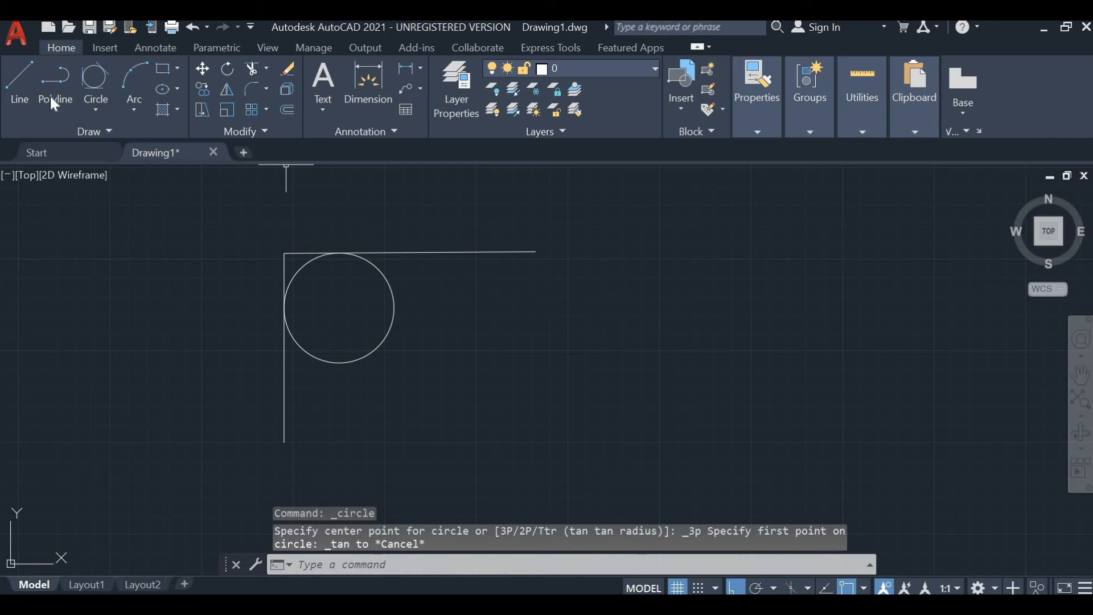
Step: Draw a separate vertical line right of the circle, starting below the right end of the upper line and running downward
left_click(19, 86)
left_click(546, 362)
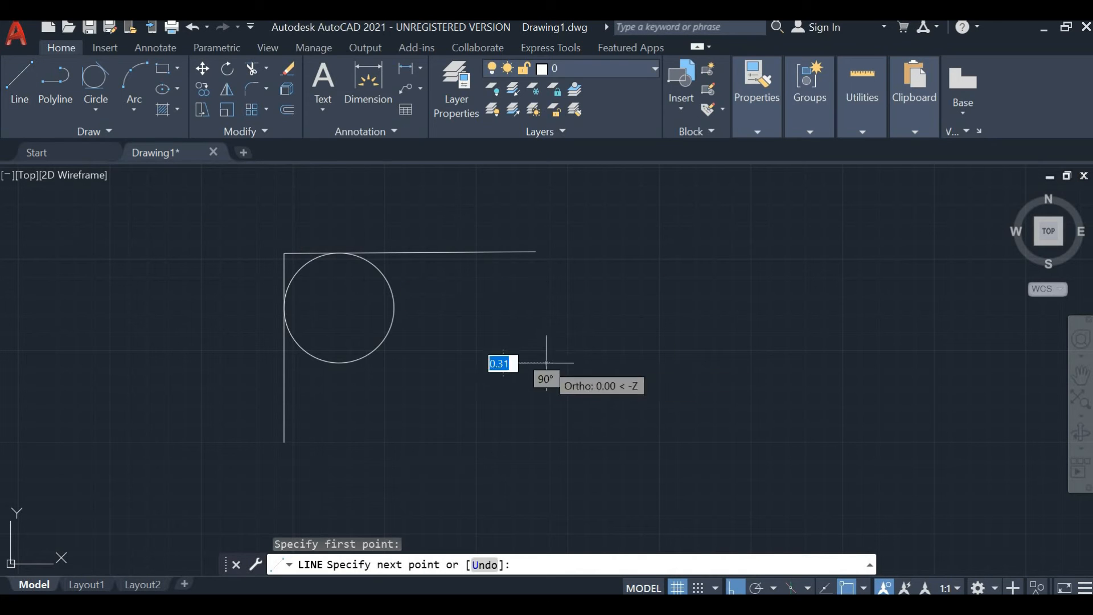
left_click(435, 487)
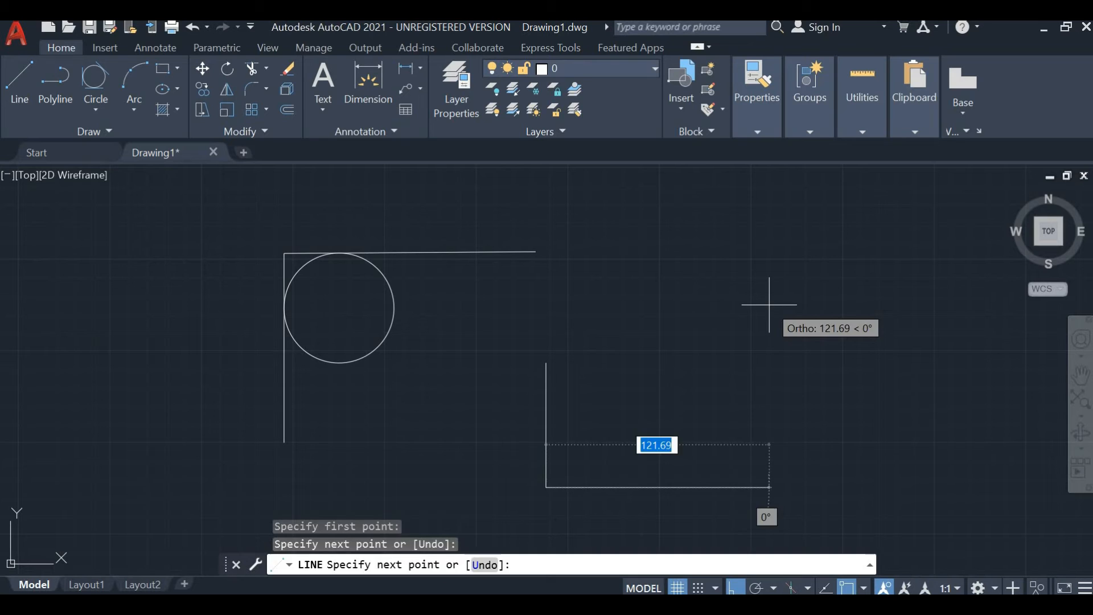
key("Escape")
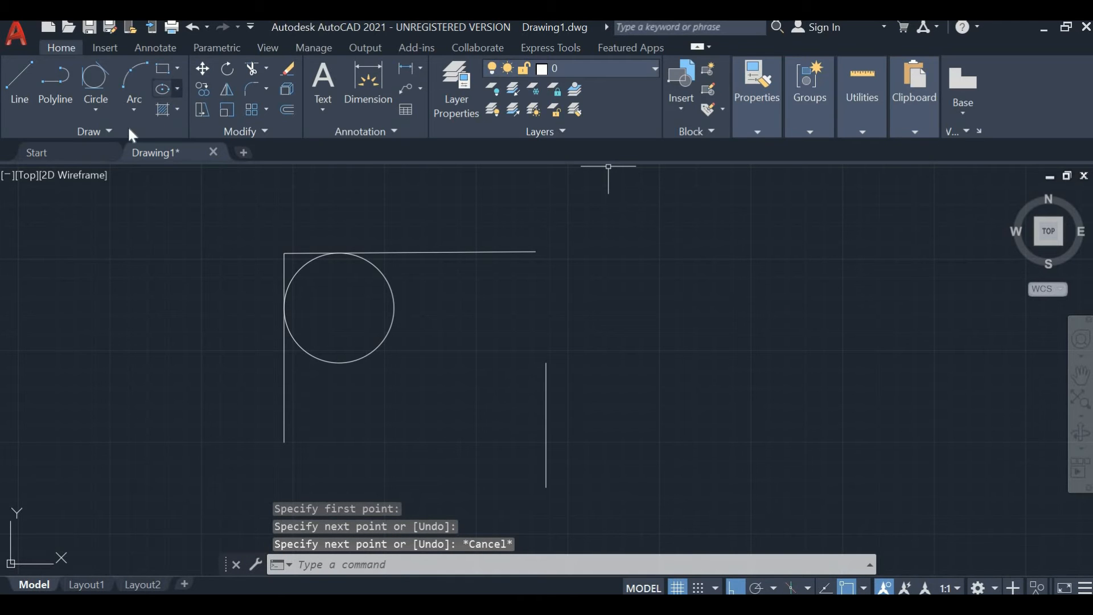
Step: Draw a Tan, Tan, Tan circle tangent to the upper line, the left vertical line and the right vertical line
left_click(105, 113)
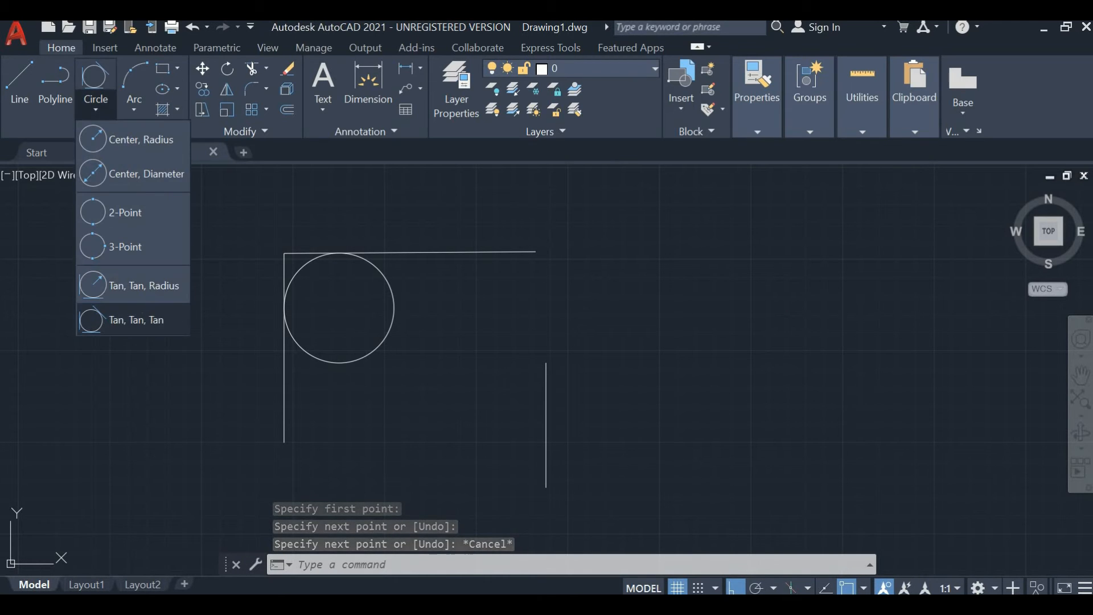
left_click(143, 317)
left_click(464, 251)
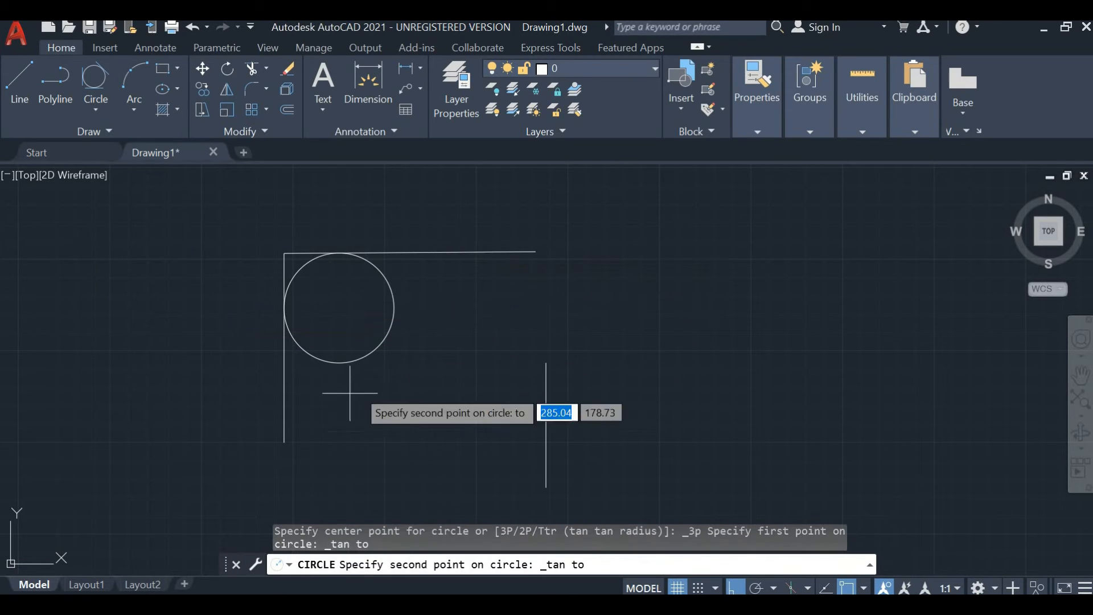
left_click(284, 396)
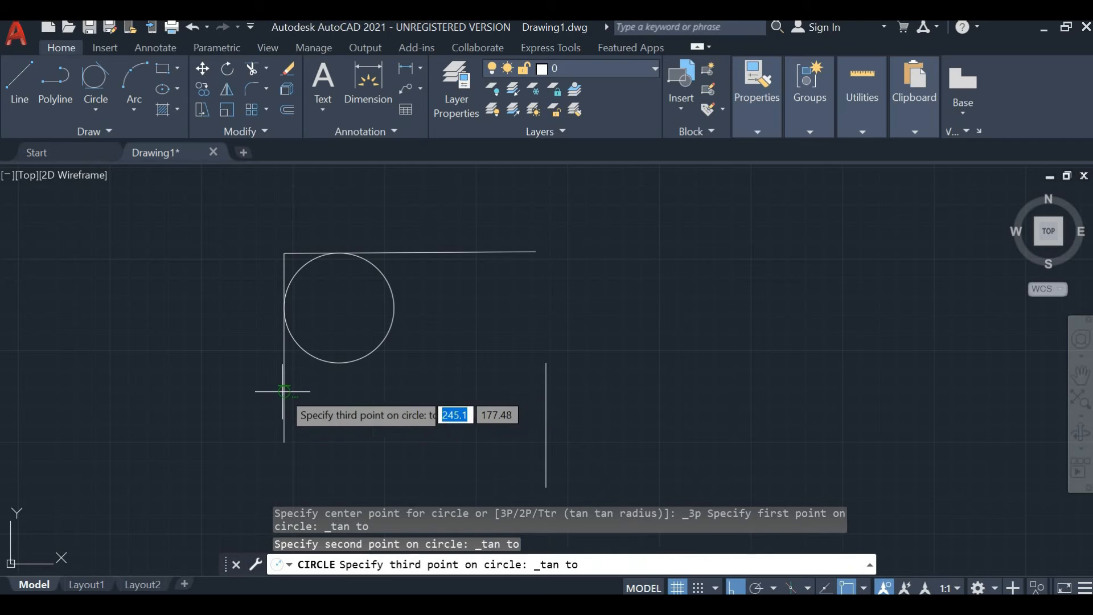
left_click(543, 440)
scroll(627, 263, "down", 4)
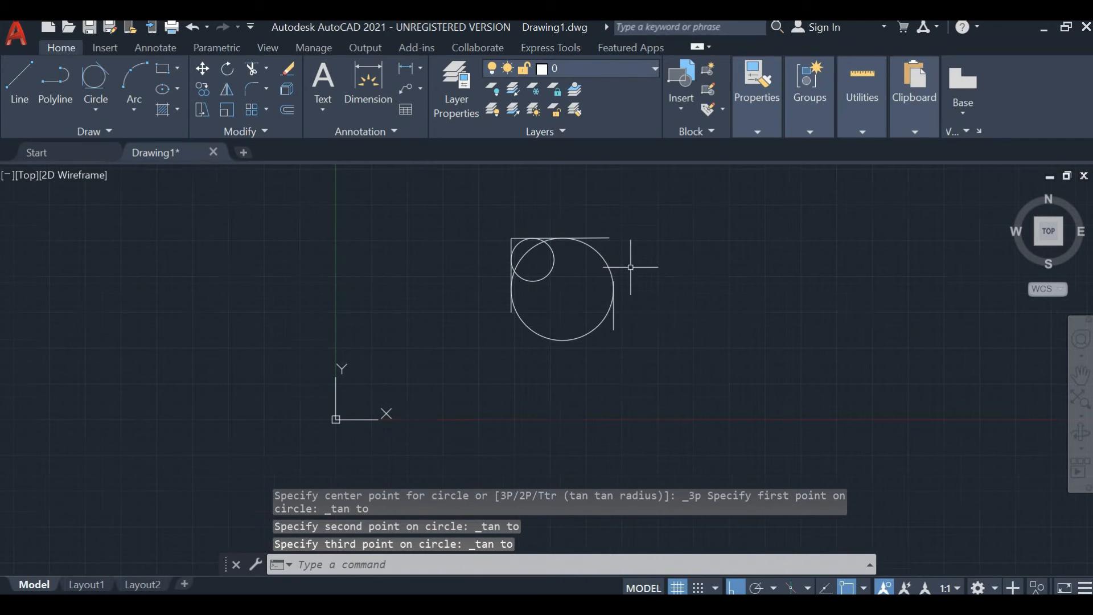
left_click(94, 111)
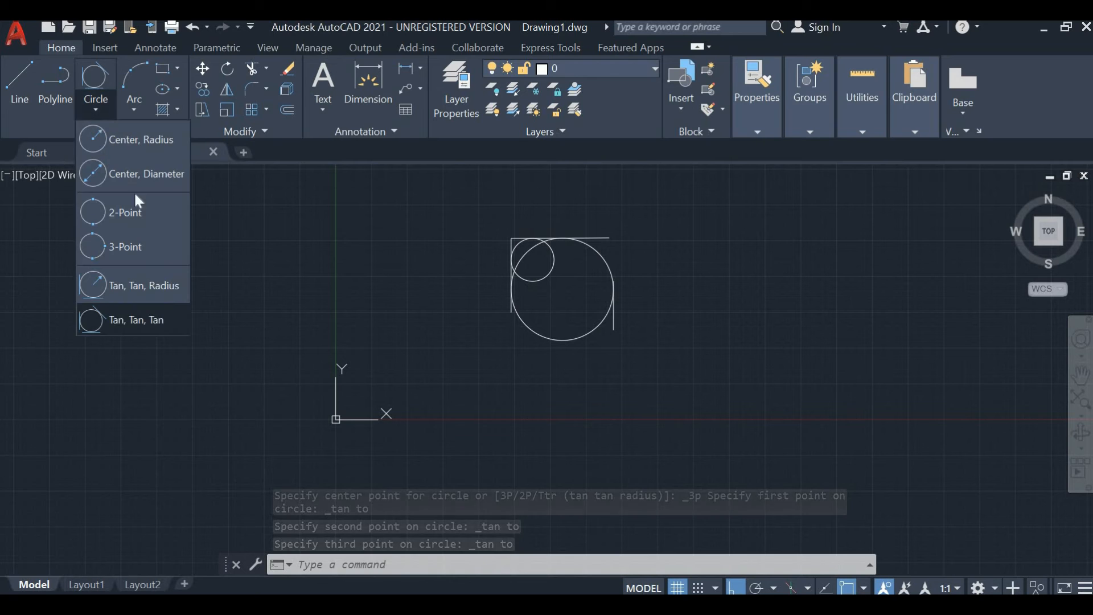
left_click(262, 248)
key("Escape")
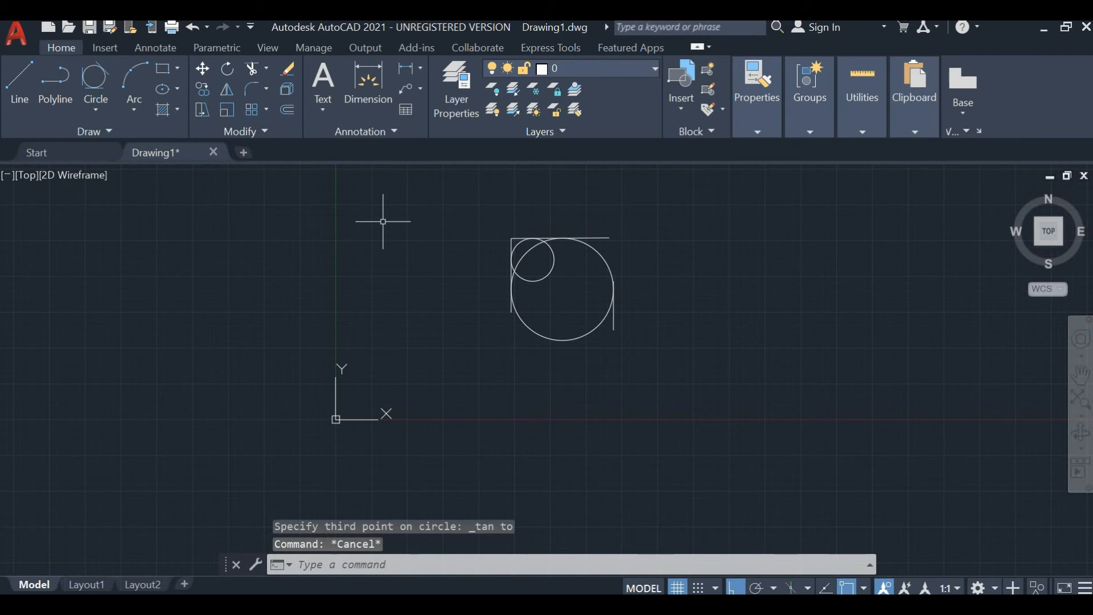
Step: Erase all the circles and lines from the drawing
middle_click_drag(383, 220, 3, 292)
key("ctrl+a")
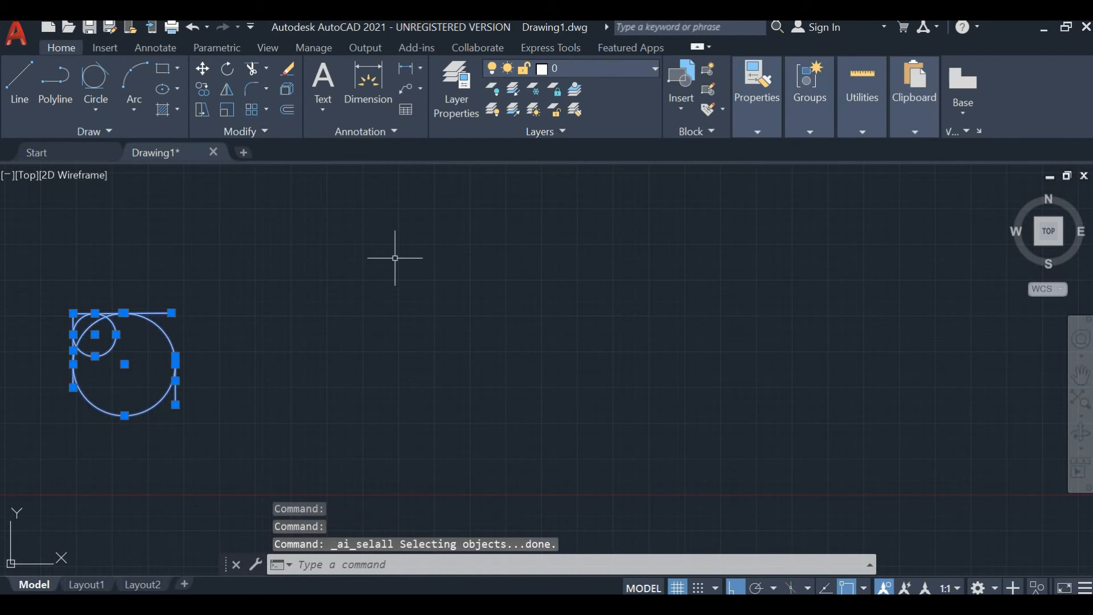
key("Delete")
key("Return")
mouse_move(395, 256)
middle_mouse_down()
mouse_move(458, 285)
mouse_move(442, 214)
middle_mouse_up()
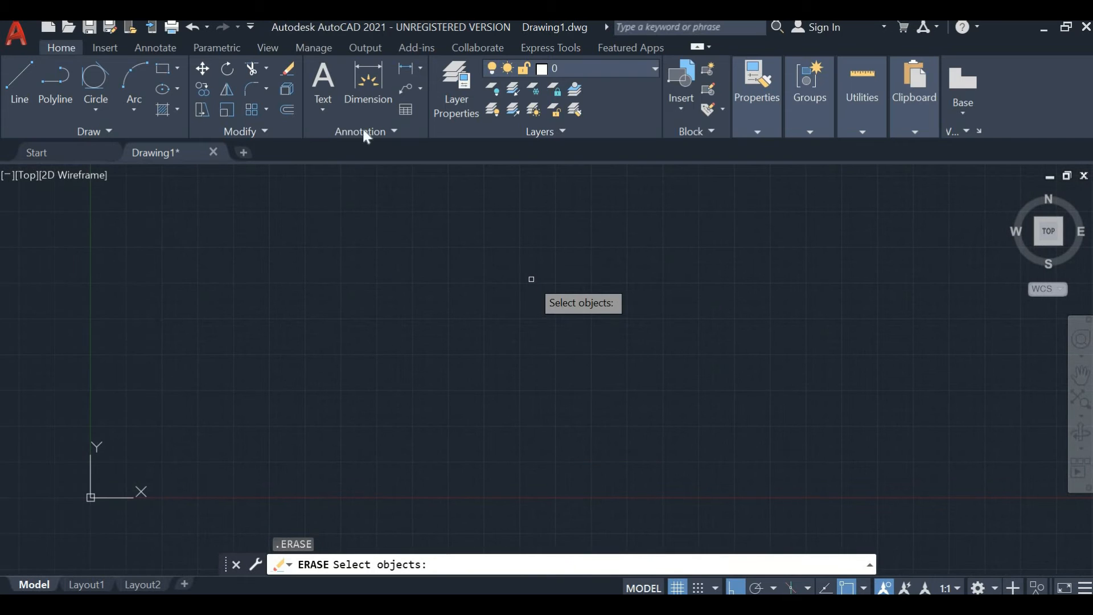
scroll(351, 378, "down", 1)
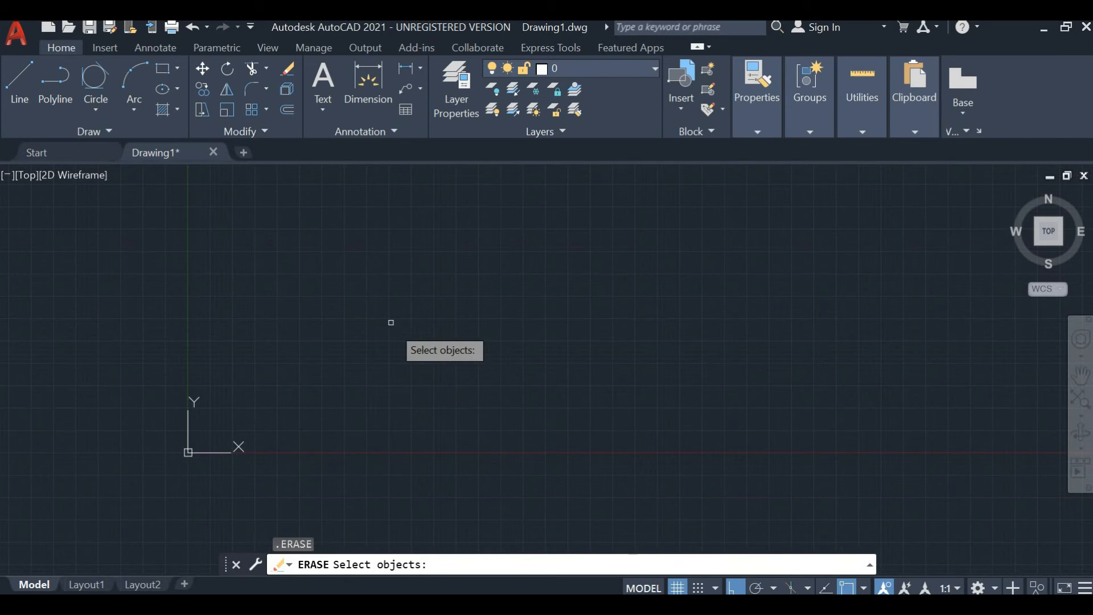
left_click(268, 216)
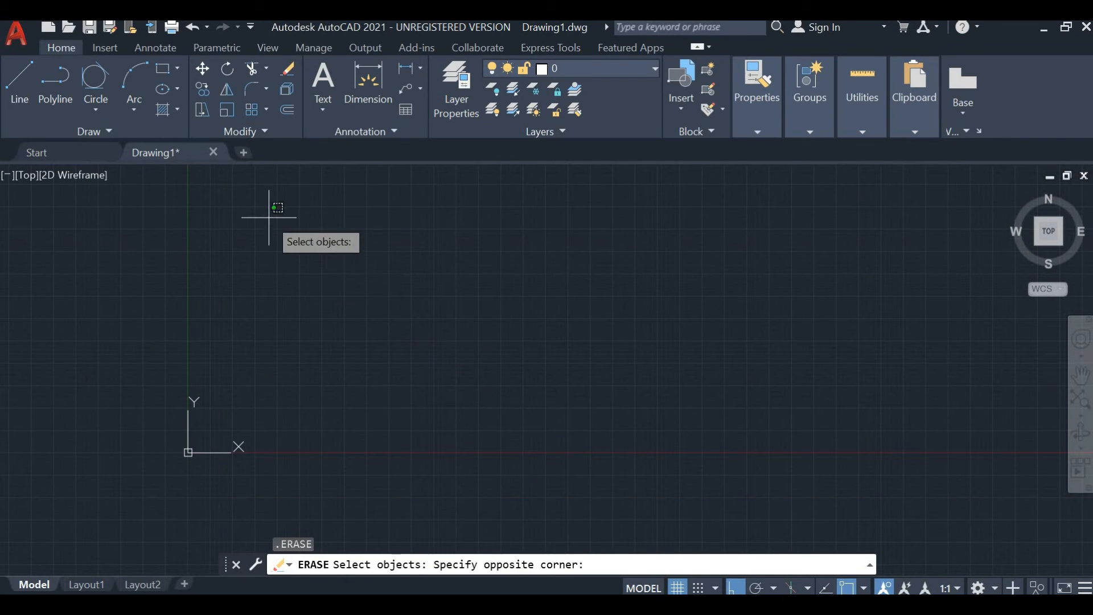
left_click(504, 447)
middle_click_drag(579, 372, 224, 424)
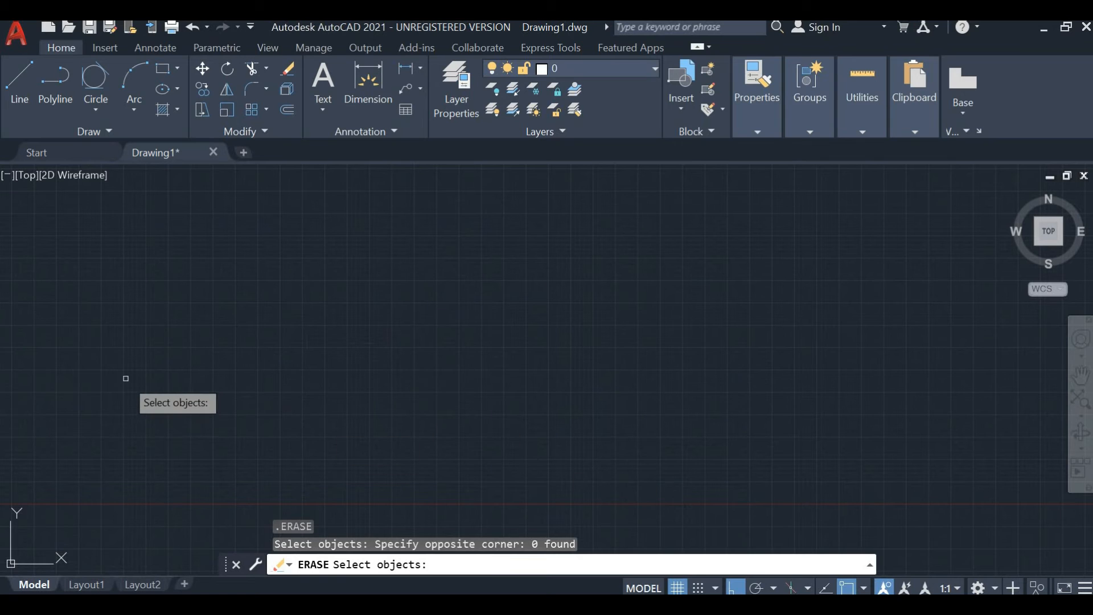
middle_click_drag(124, 373, 374, 337)
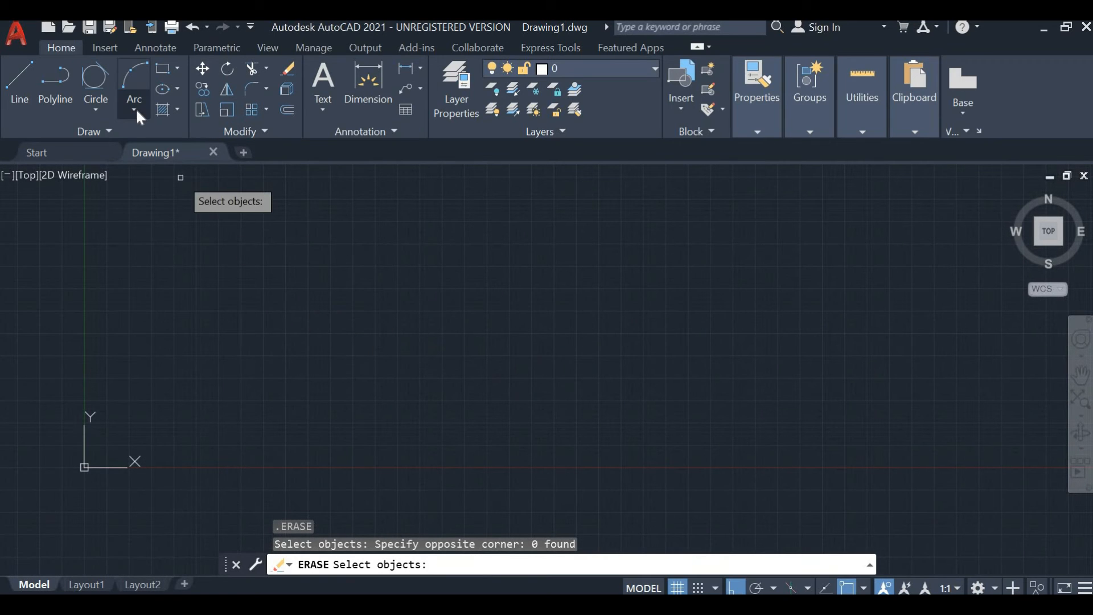
left_click(136, 109)
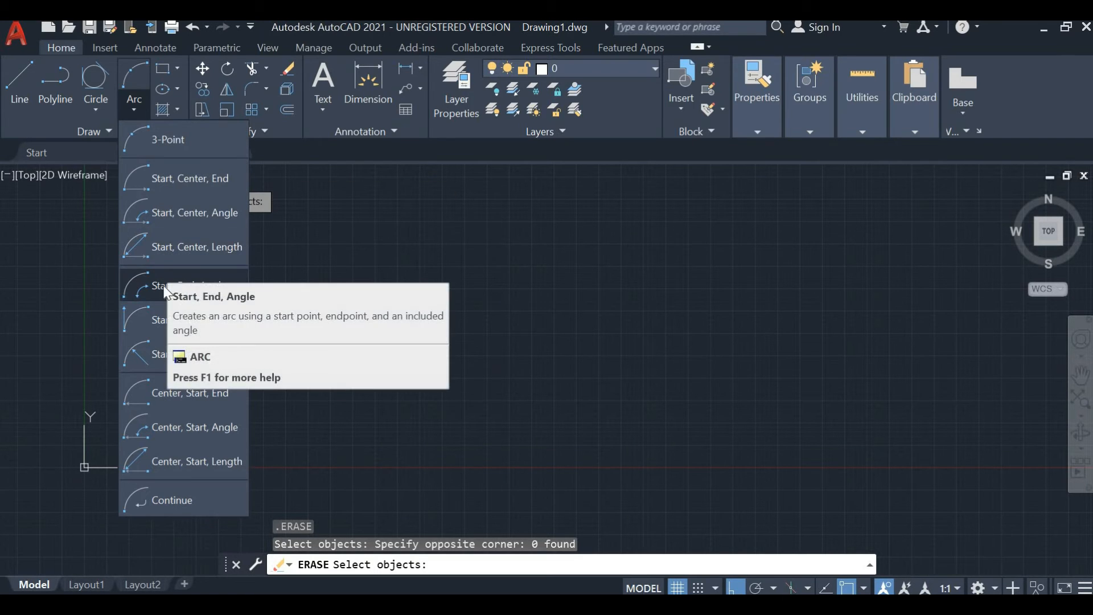
left_click(157, 147)
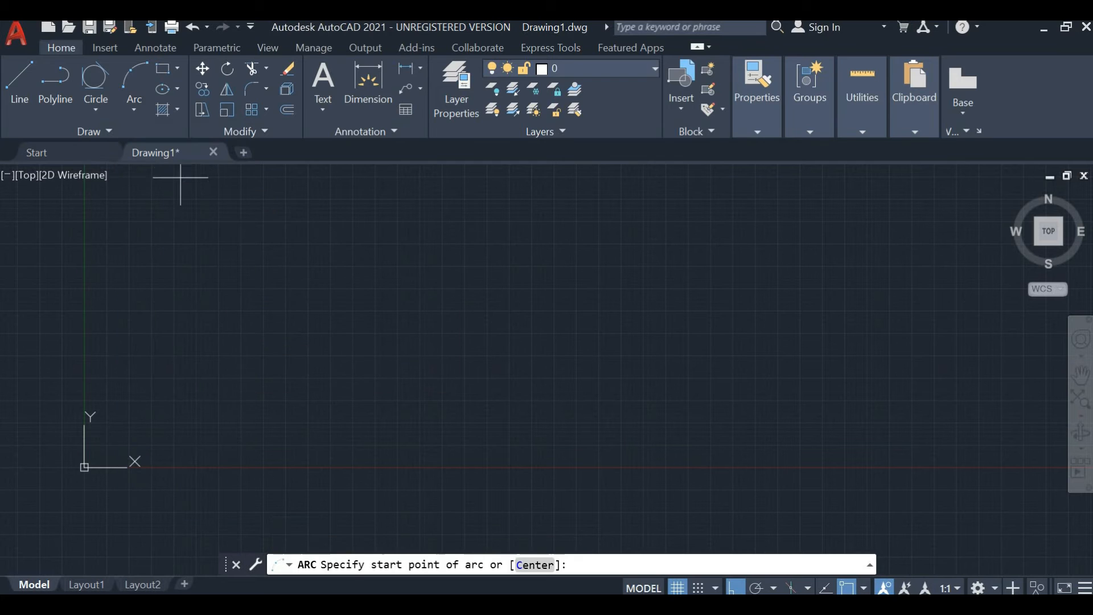
left_click(257, 353)
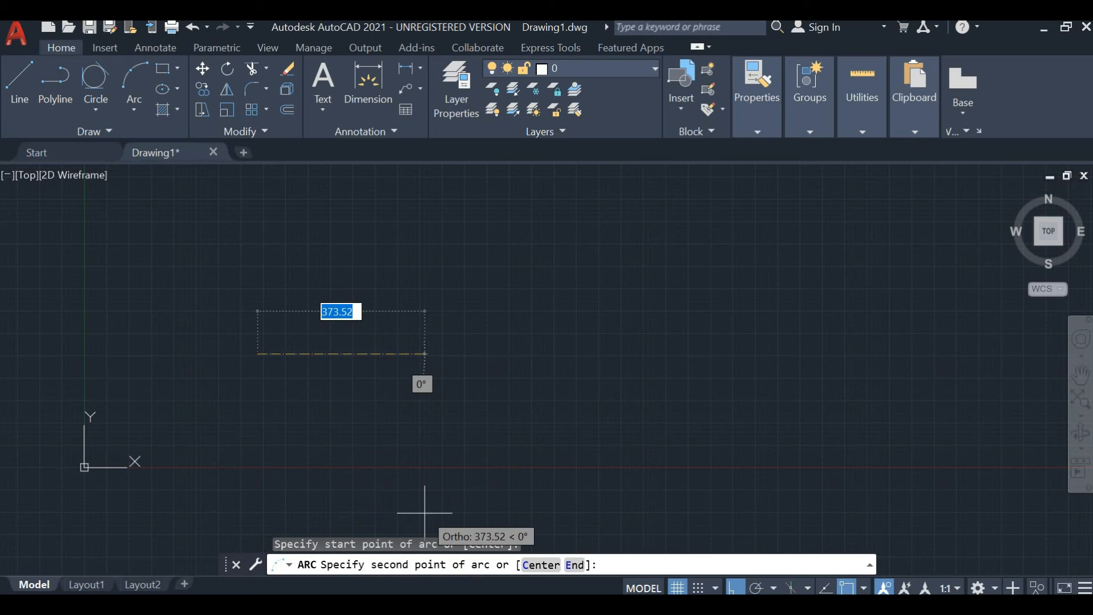
left_click(655, 461)
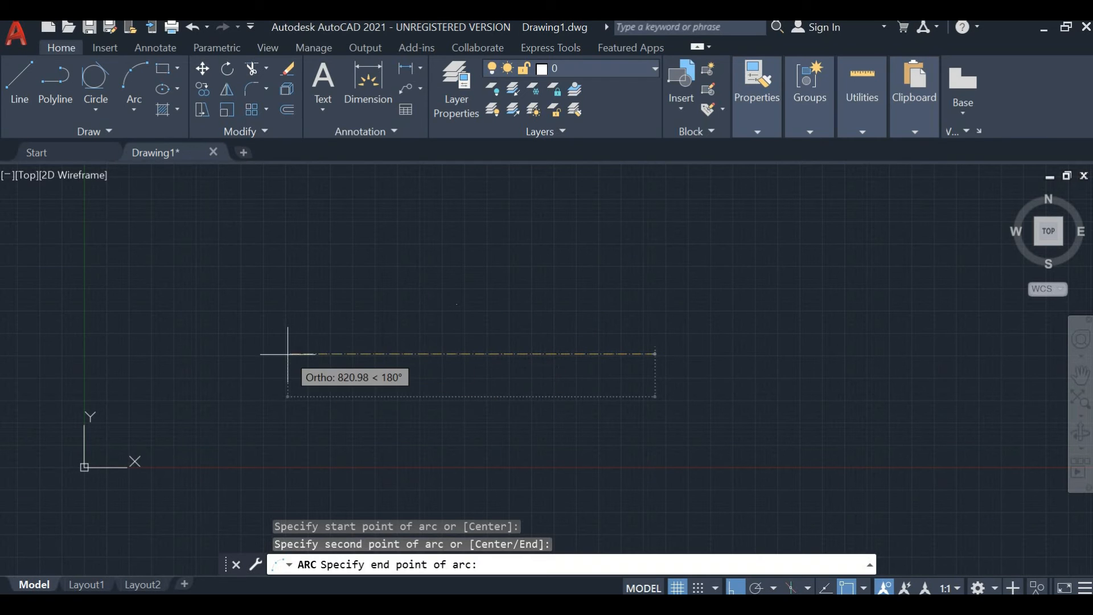
key("Escape")
Step: Draw a roughly semicircular 3-Point arc bulging upward, above the X axis and right of the origin
left_click(135, 77)
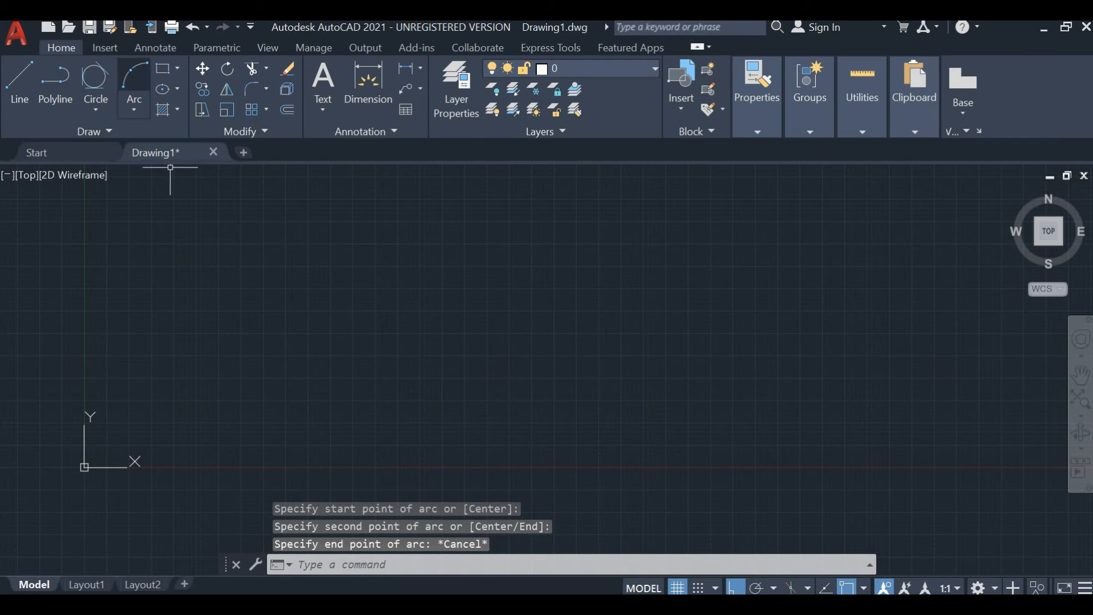
left_click(257, 319)
left_click(664, 319)
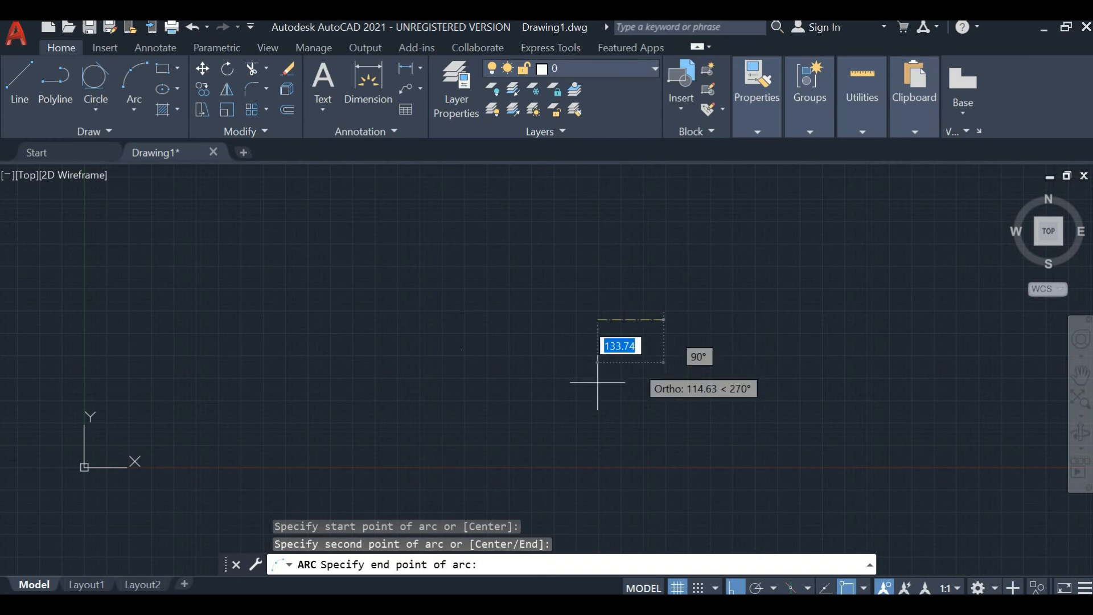
left_click(664, 332)
scroll(769, 308, "down", 6)
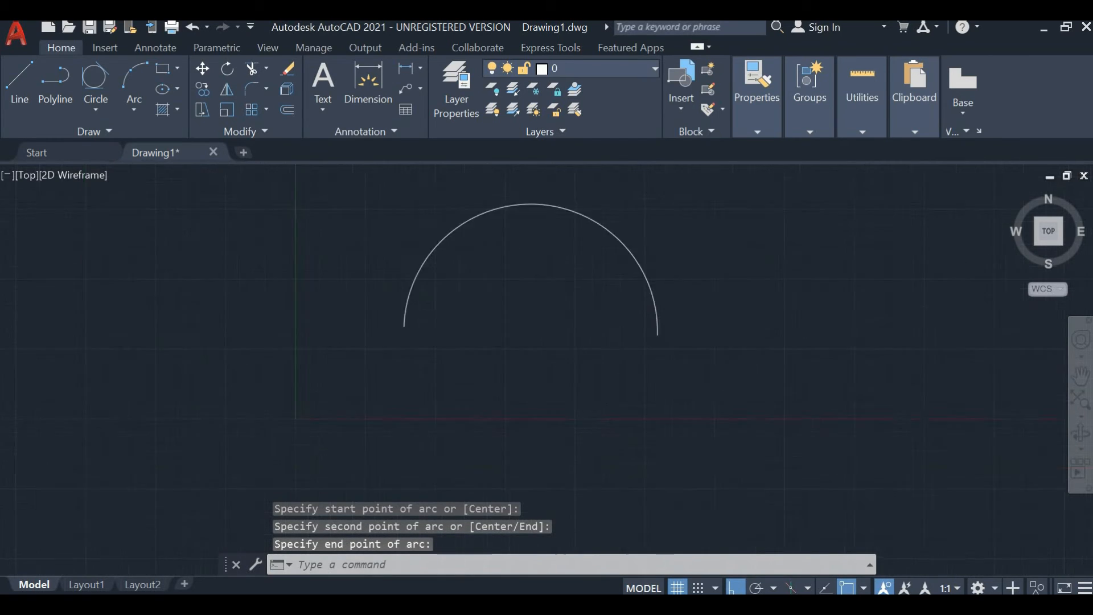
Step: Draw a larger Start, Center, End arc right of the first arc, forming a semicircle that bulges downward
left_click(135, 111)
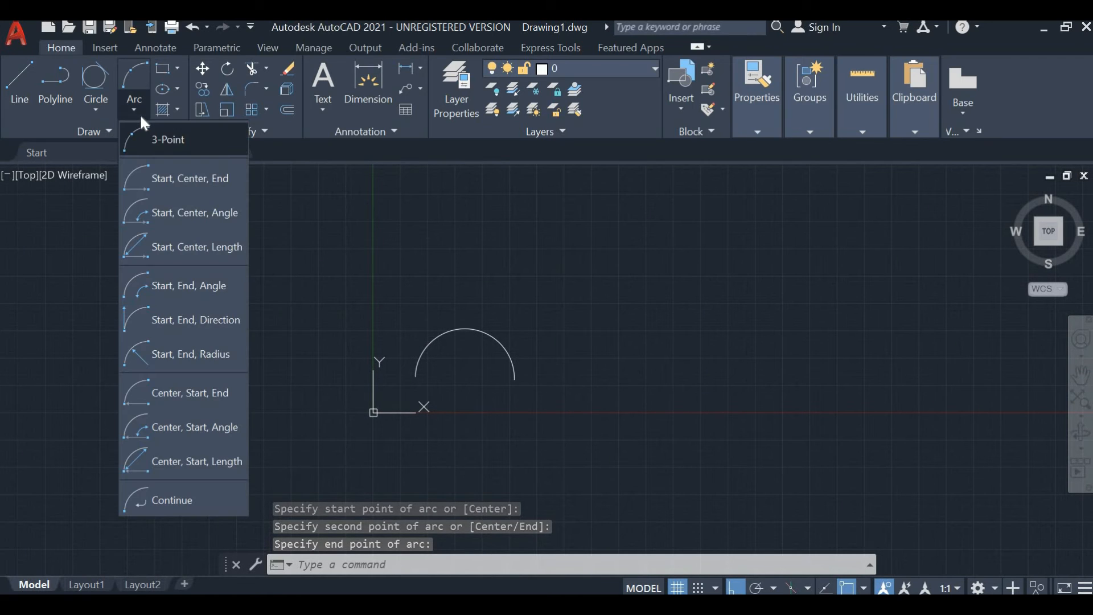
left_click(188, 178)
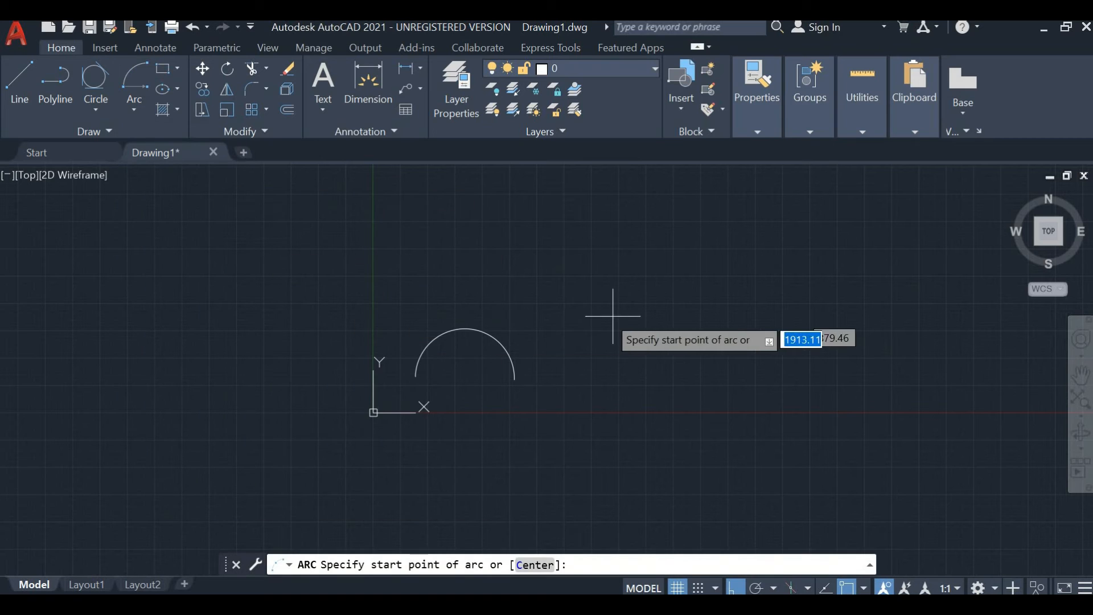
left_click(592, 307)
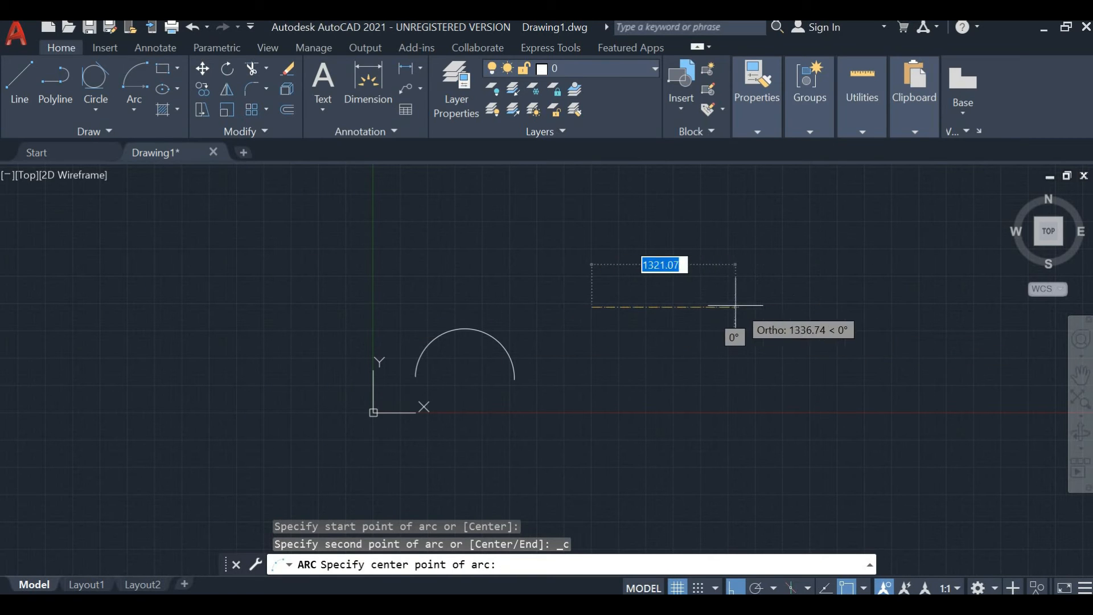
left_click(710, 307)
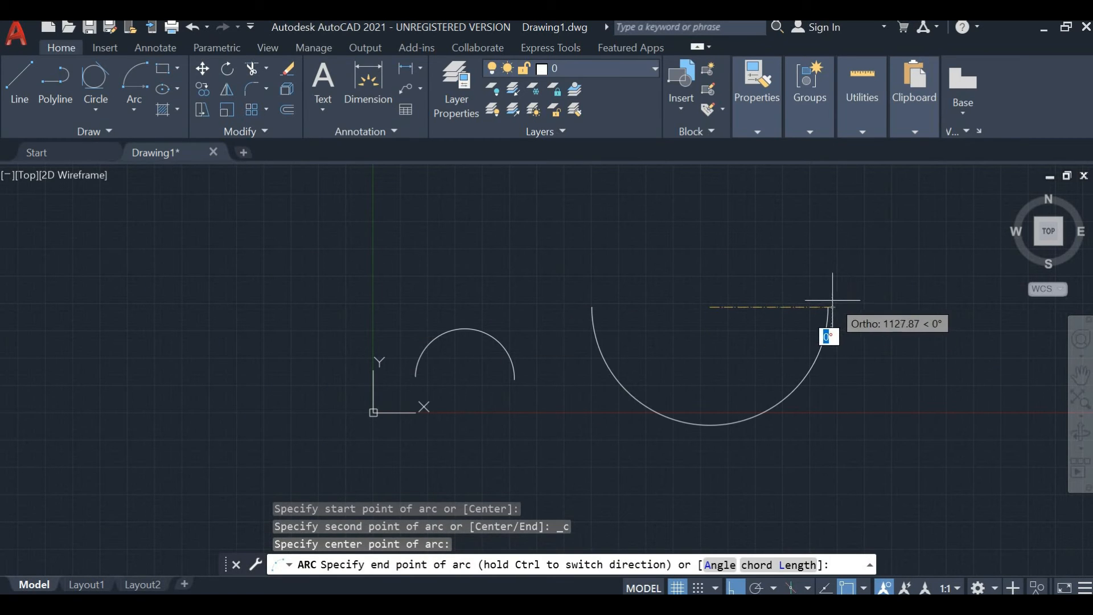
left_click(827, 301)
middle_click_drag(637, 390, 524, 392)
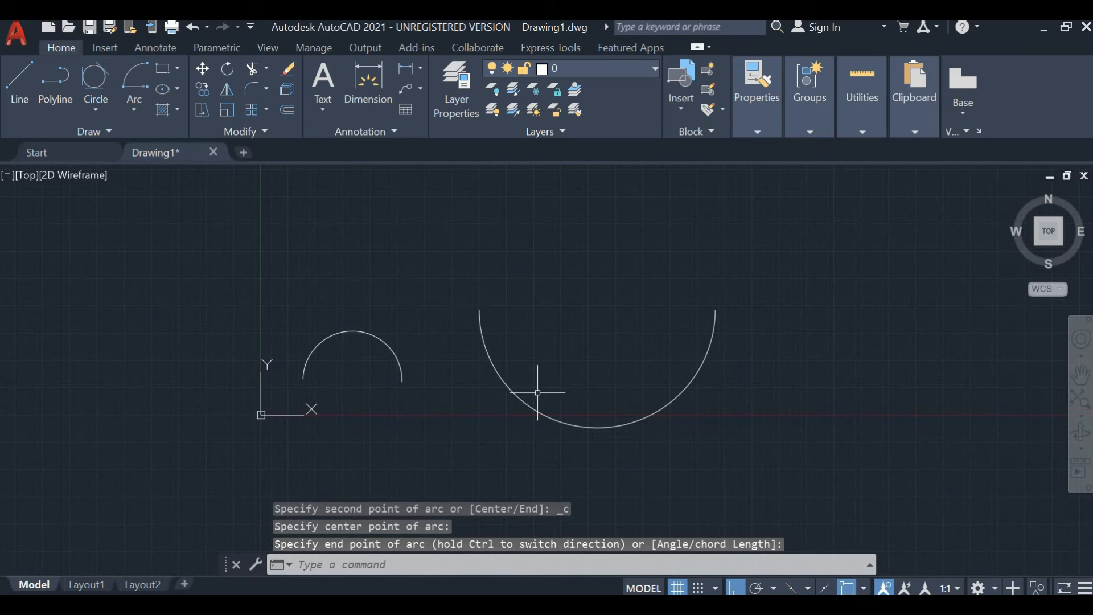
Step: Draw a Start, Center, Angle arc starting above the second arc, forming an even larger semicircle that bulges downward
left_click(141, 110)
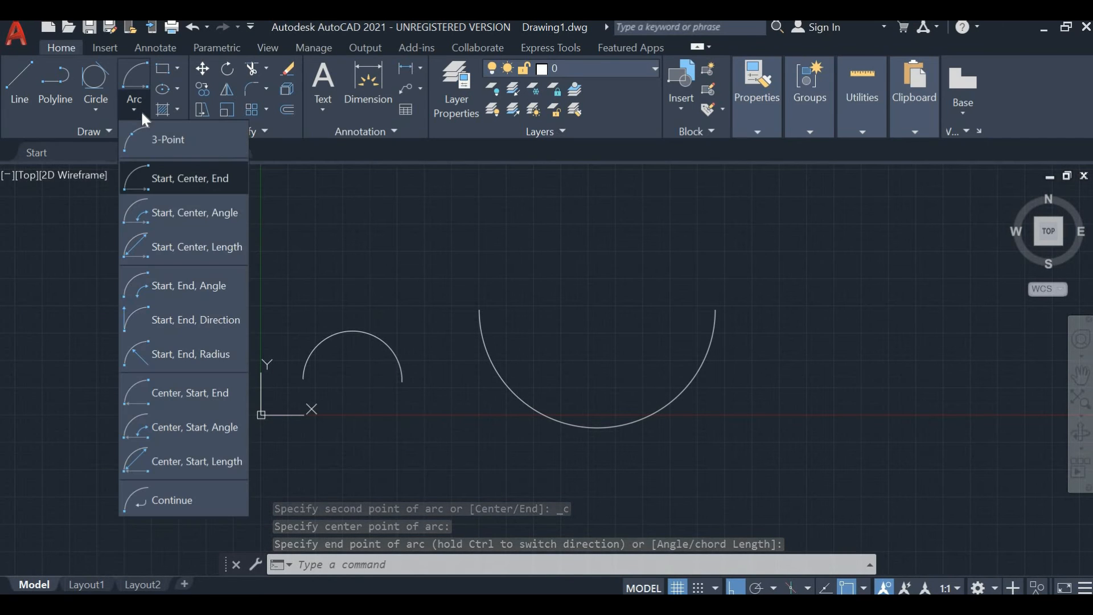
left_click(203, 215)
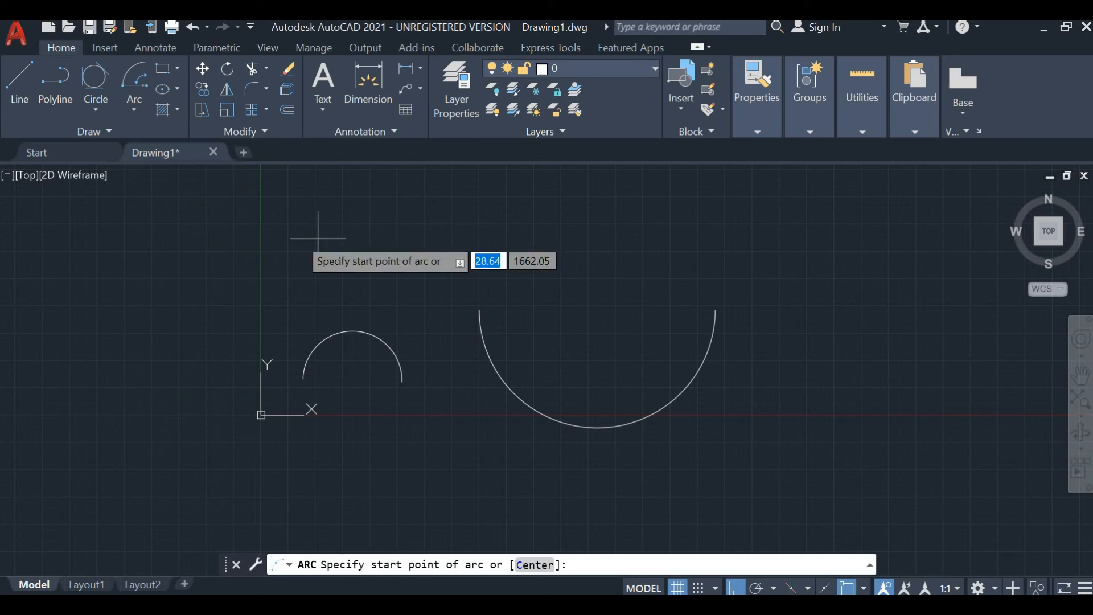
left_click(466, 209)
left_click(708, 209)
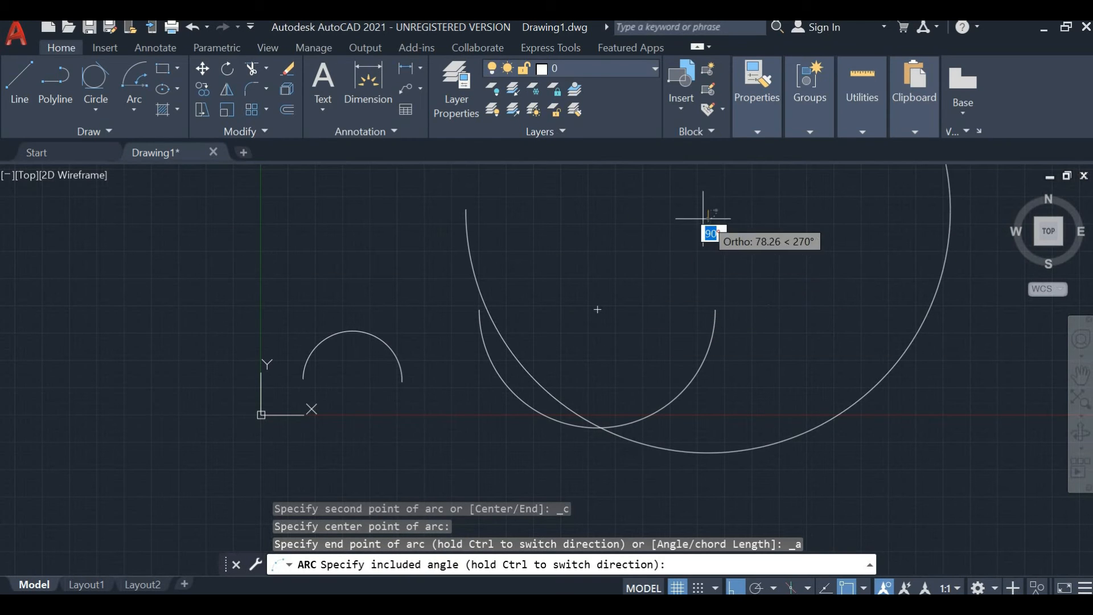
left_click(648, 224)
left_click(640, 238)
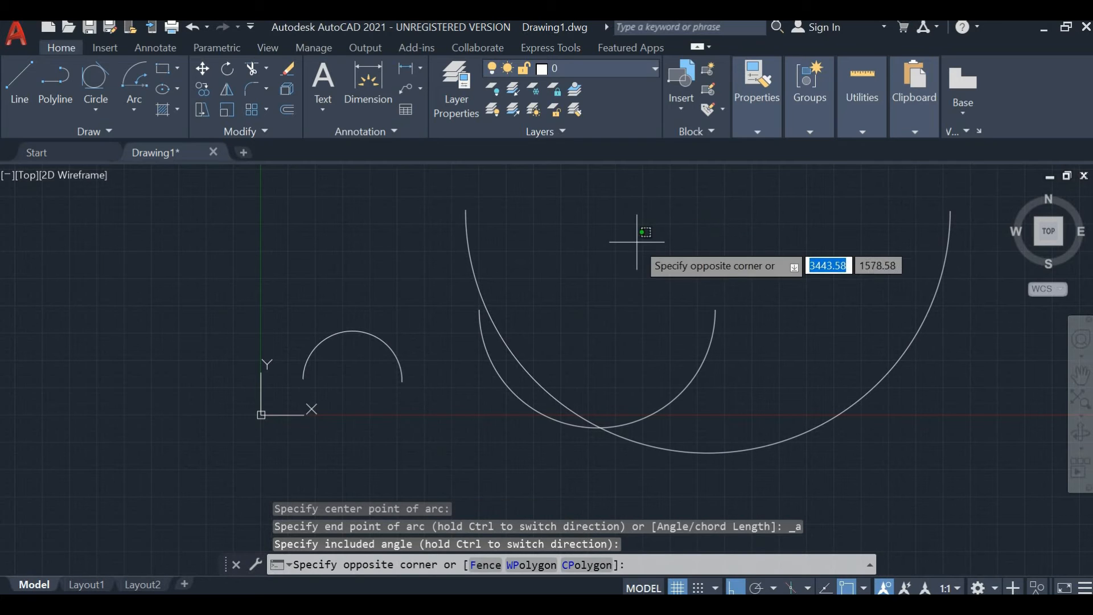
left_click(555, 452)
left_click(641, 311)
key("Escape")
key("Escape")
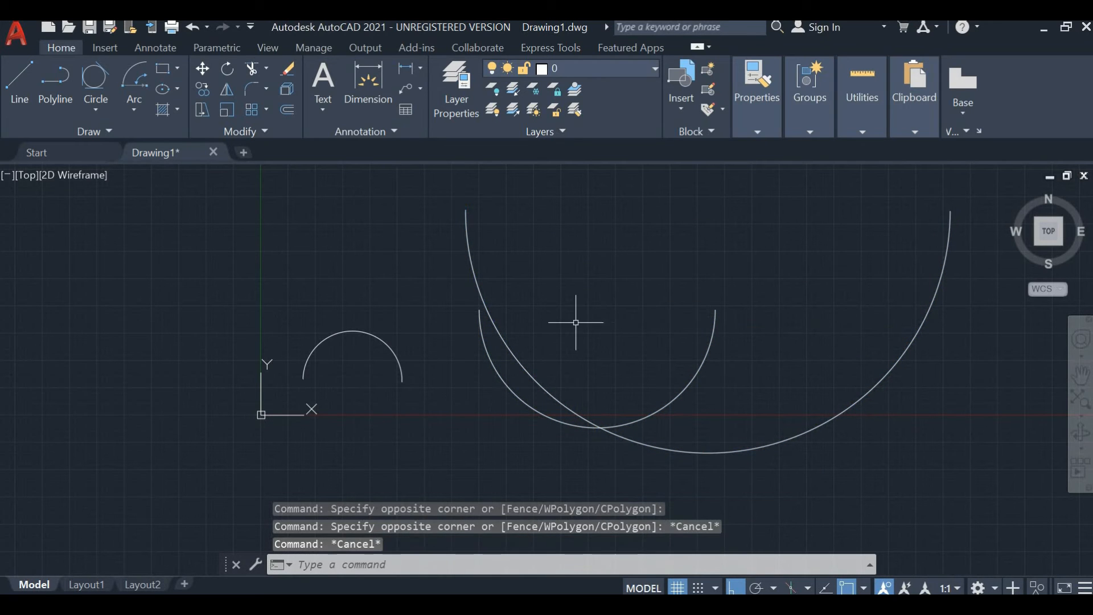
left_click(142, 105)
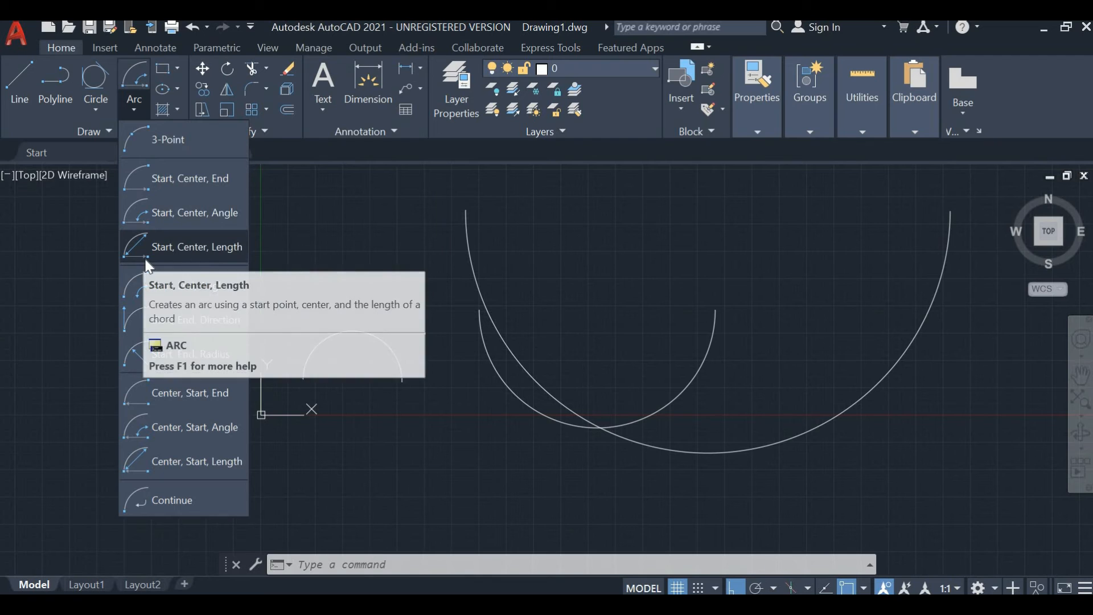
left_click(5, 300)
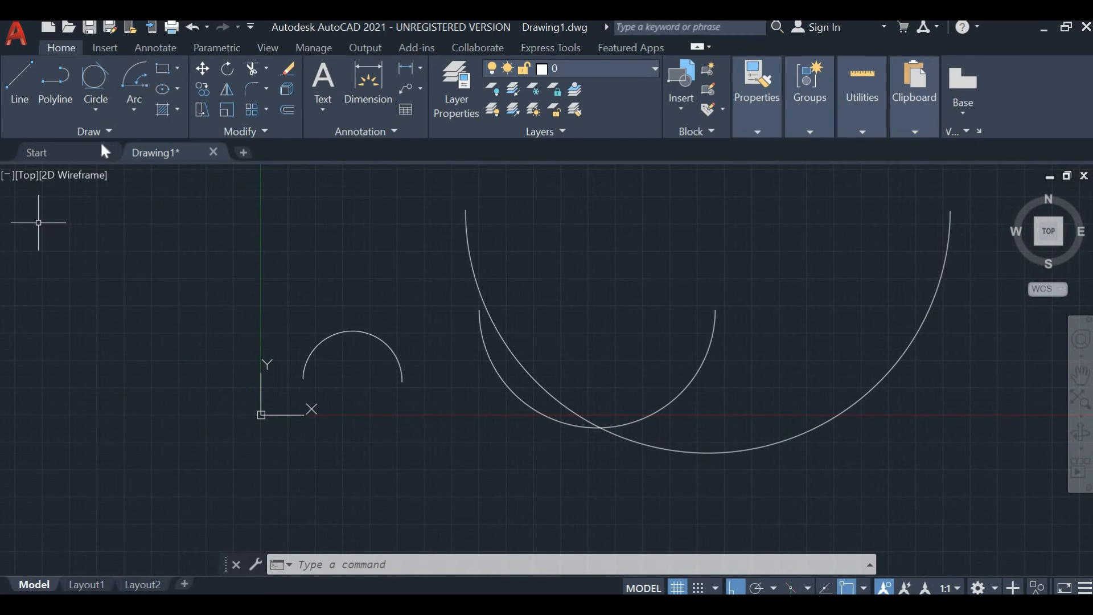
left_click(176, 68)
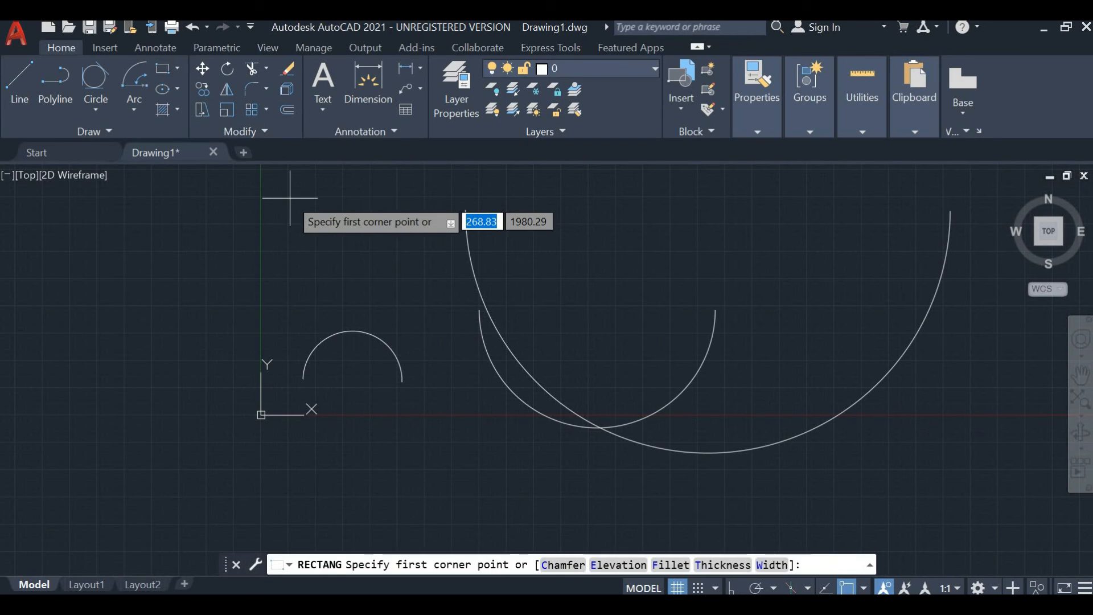
key("Escape")
Step: Erase all three arcs from the drawing
key("ctrl+a")
key("Delete")
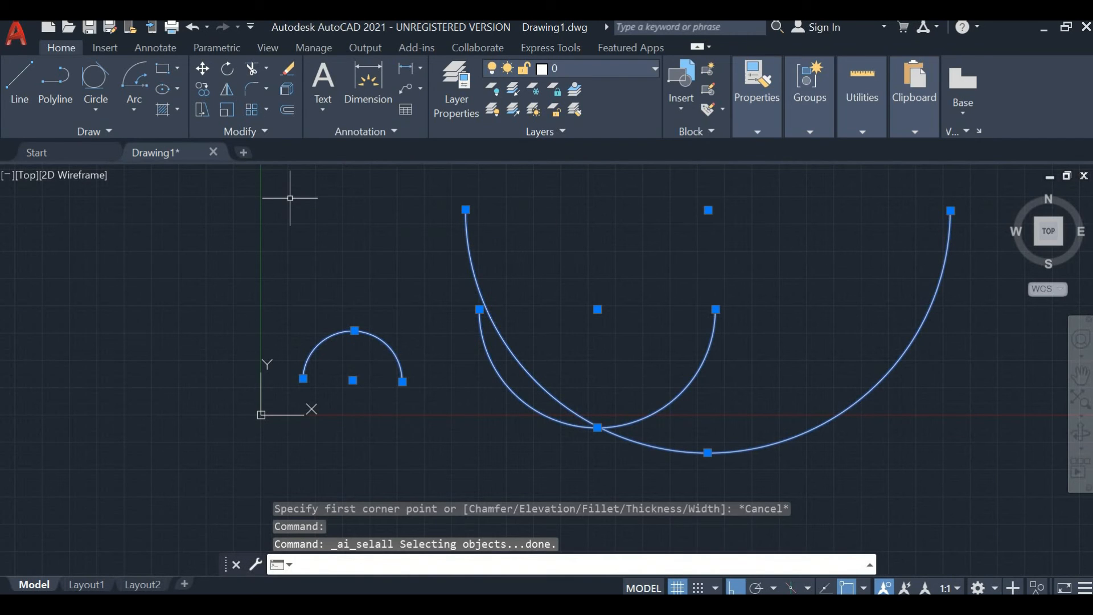
key("Escape")
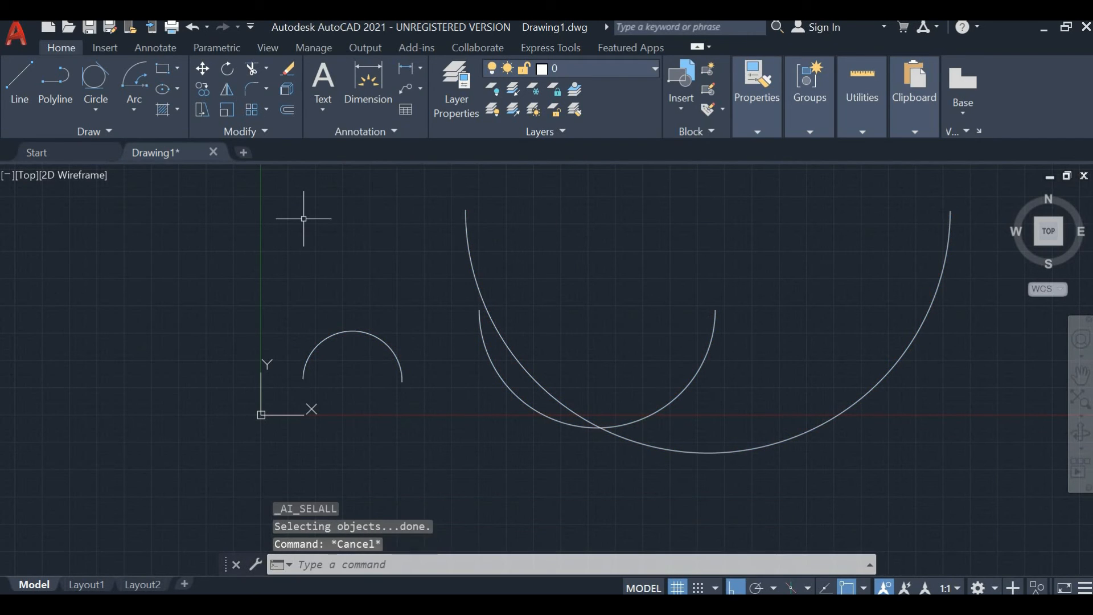
key("ctrl+a")
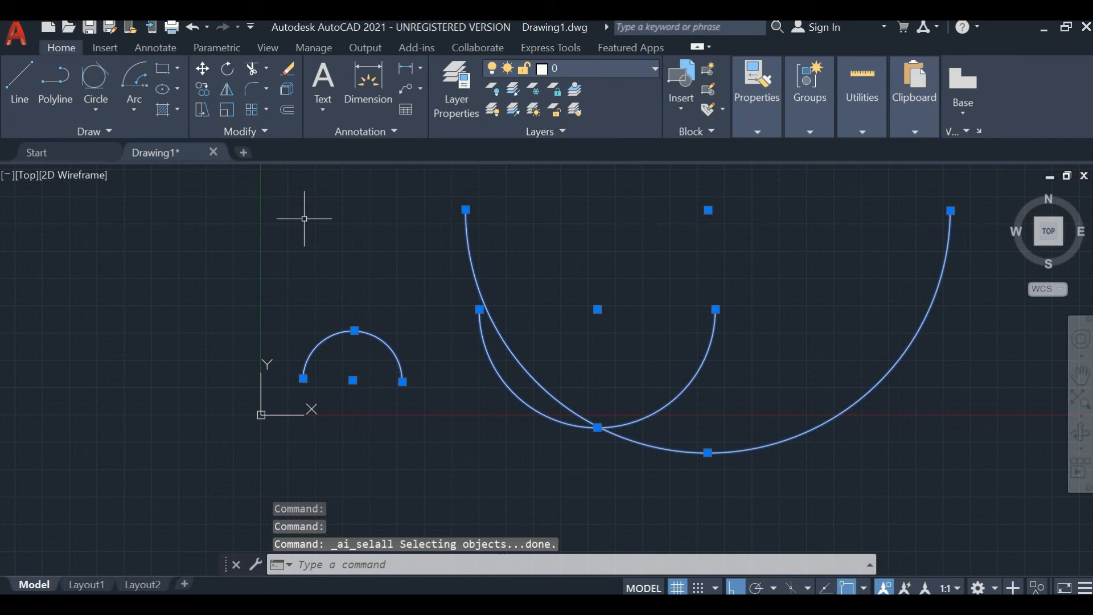
key("Delete")
key("Delete")
key("Escape")
key("Escape")
key("Escape")
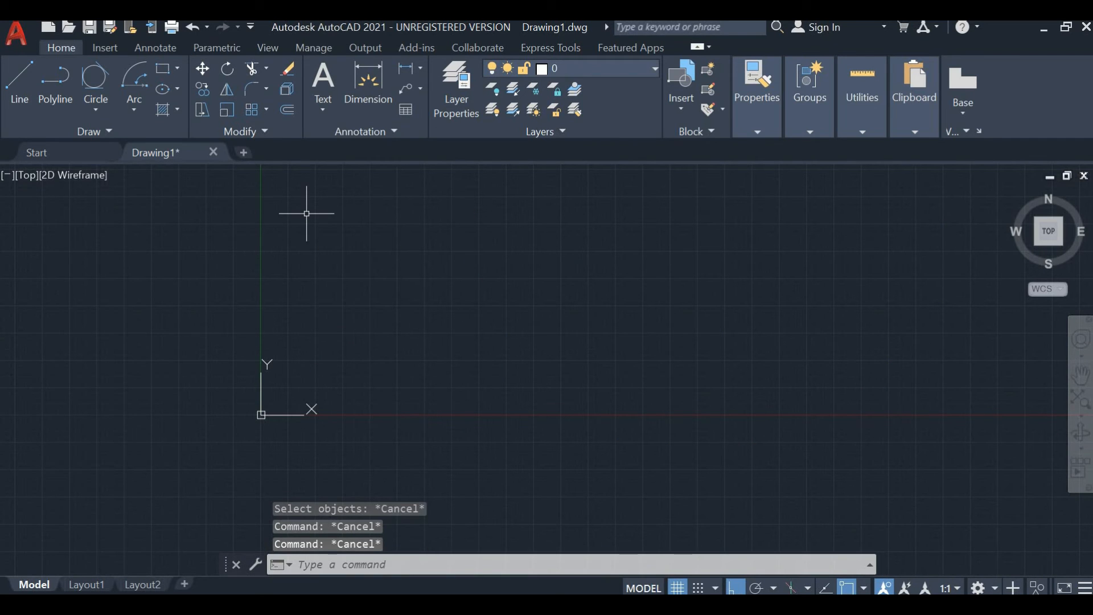
Step: Draw a rectangle by two opposite corners, wider than it is tall, just above the X axis and right of the origin
mouse_move(380, 261)
middle_mouse_down()
mouse_move(368, 271)
mouse_move(250, 268)
middle_mouse_up()
scroll(272, 265, "down", 2)
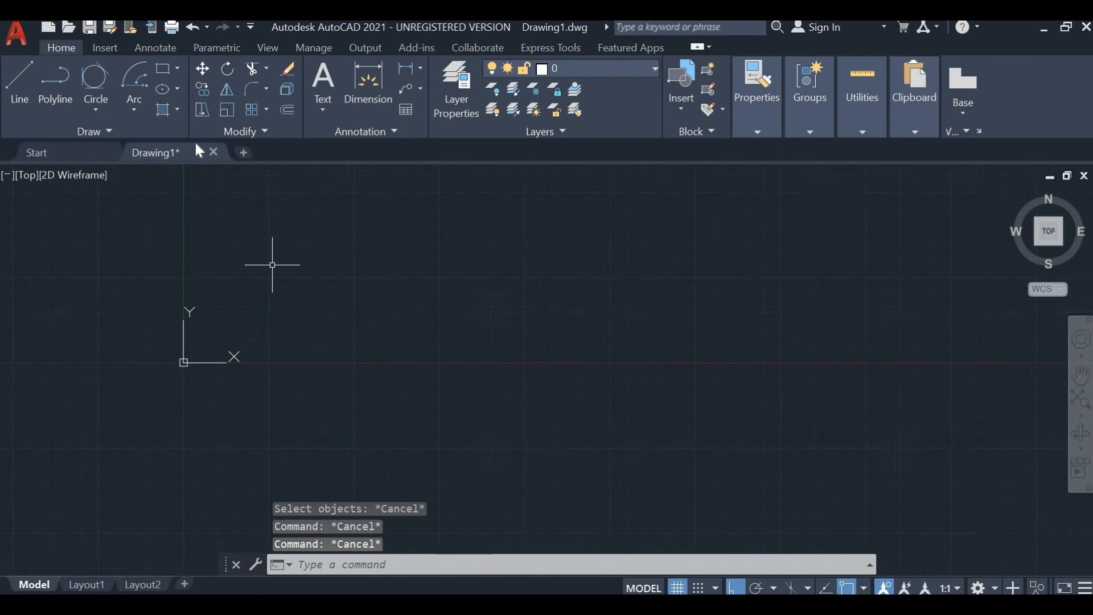
left_click(164, 69)
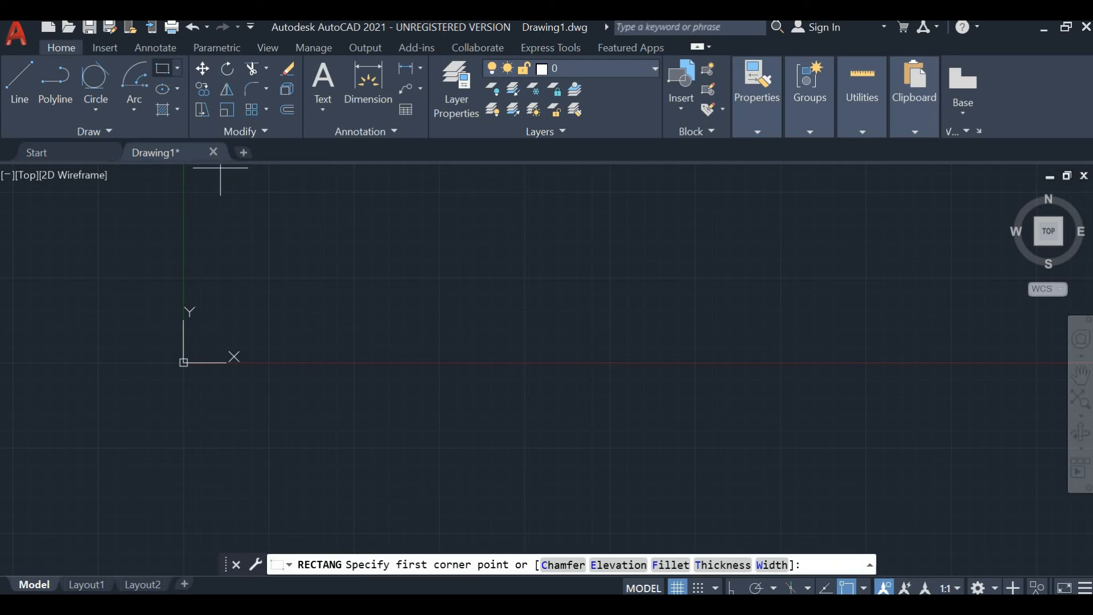
left_click(341, 234)
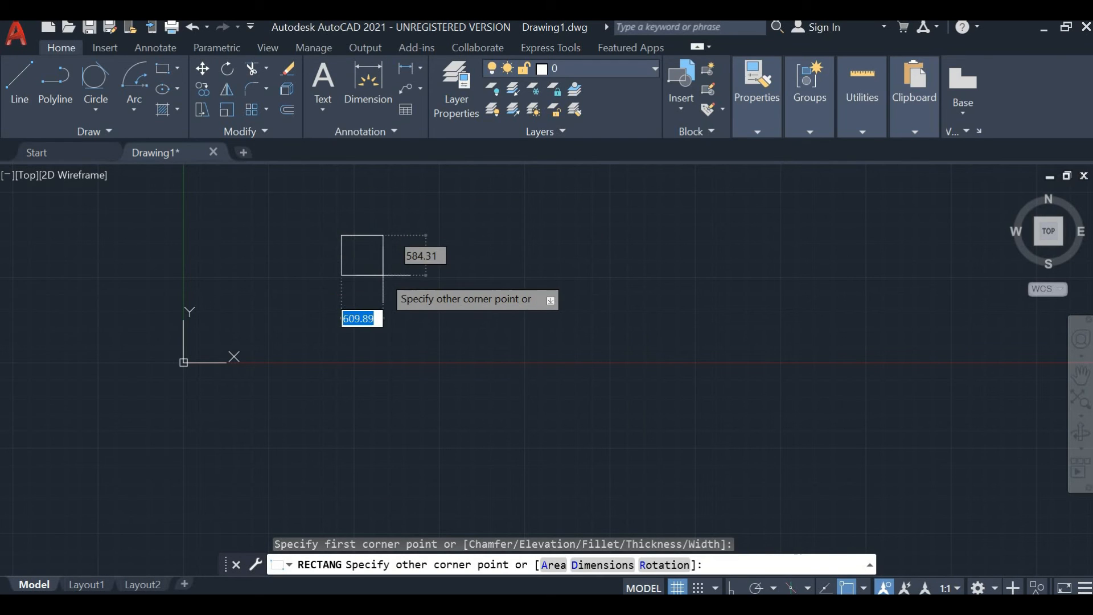
left_click(544, 342)
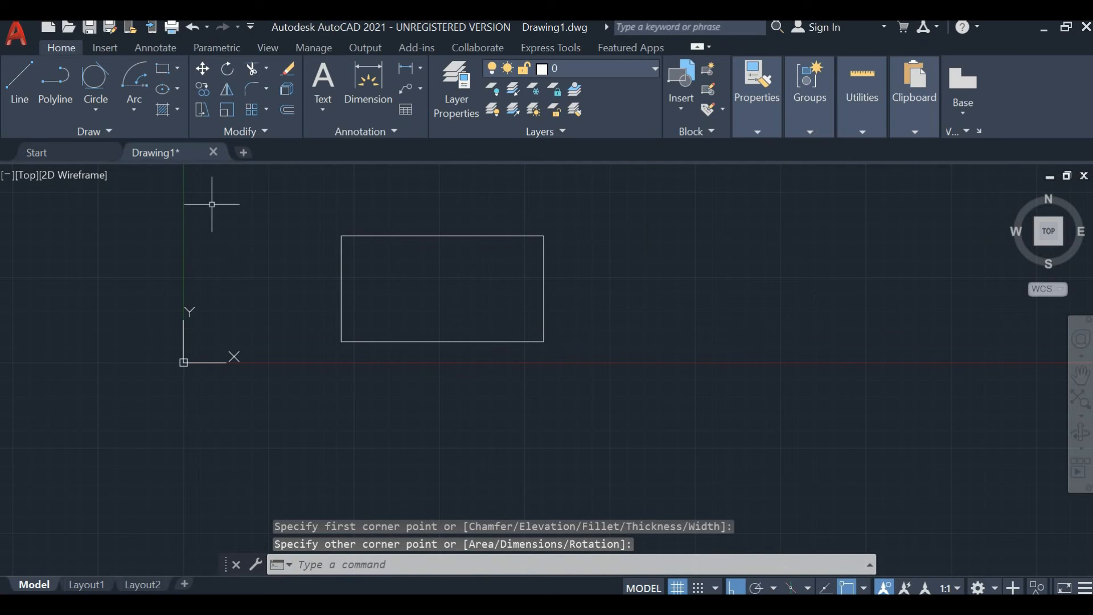
middle_click_drag(500, 312, 332, 307)
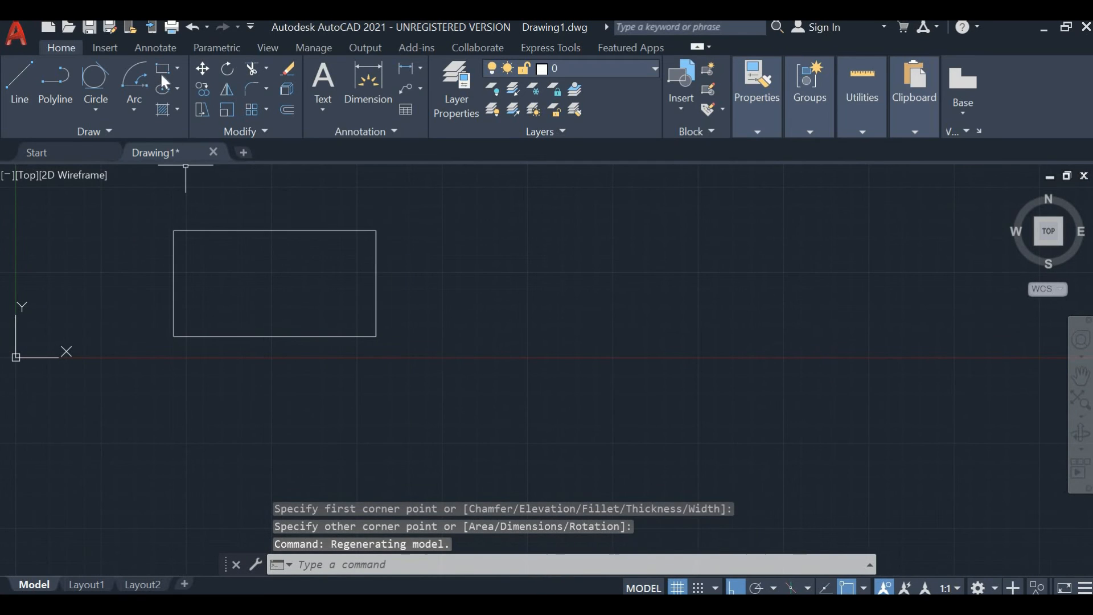
Step: Draw a rectangle 400 wide and 500 high to the right of the first rectangle
left_click(163, 69)
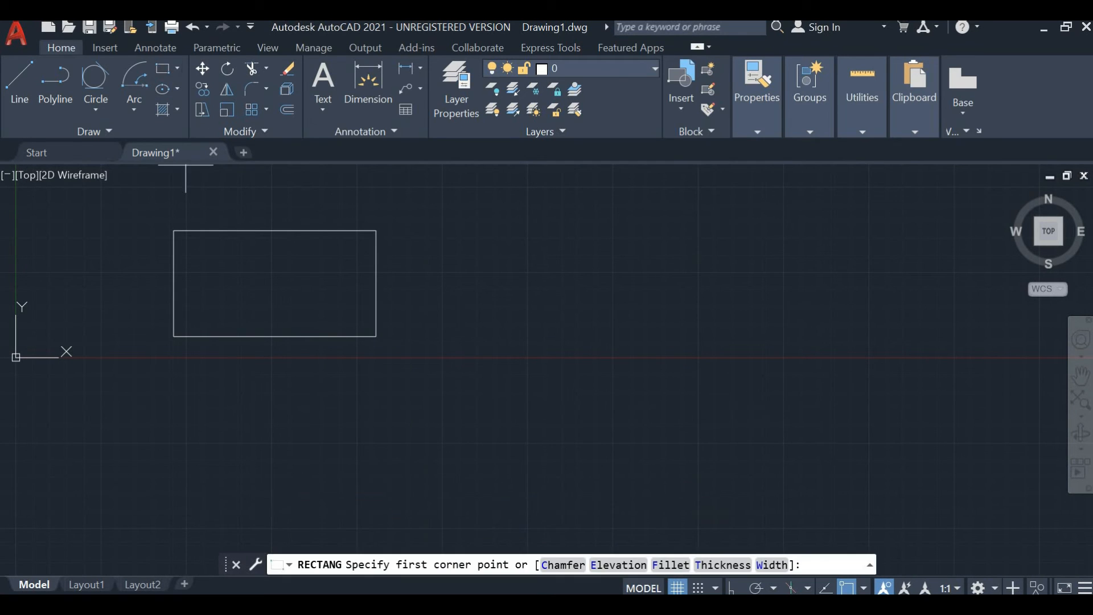
left_click(442, 236)
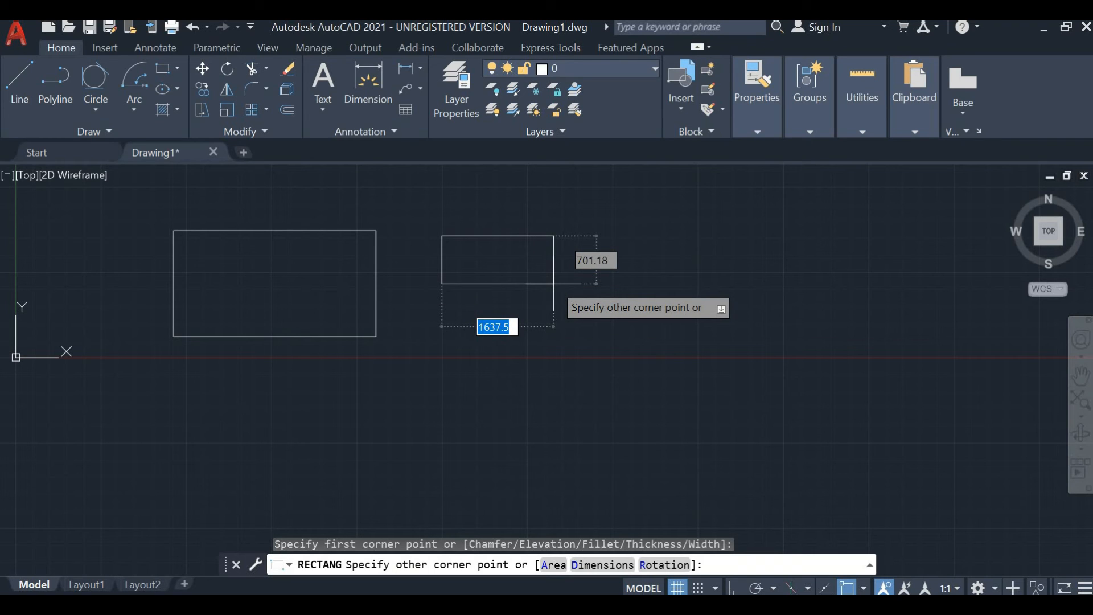
type("400")
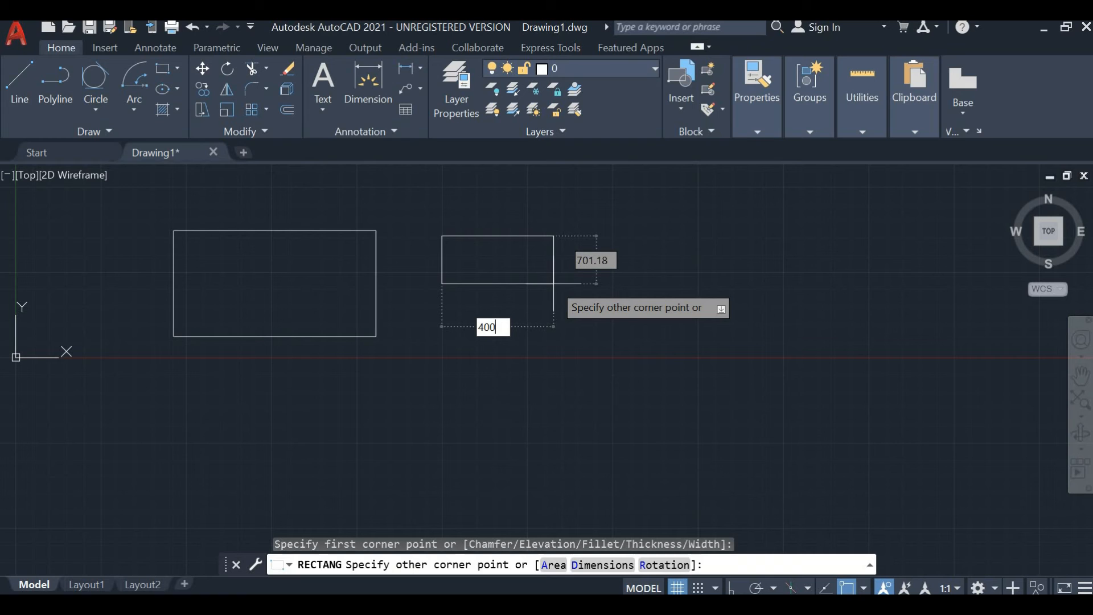
key("Tab")
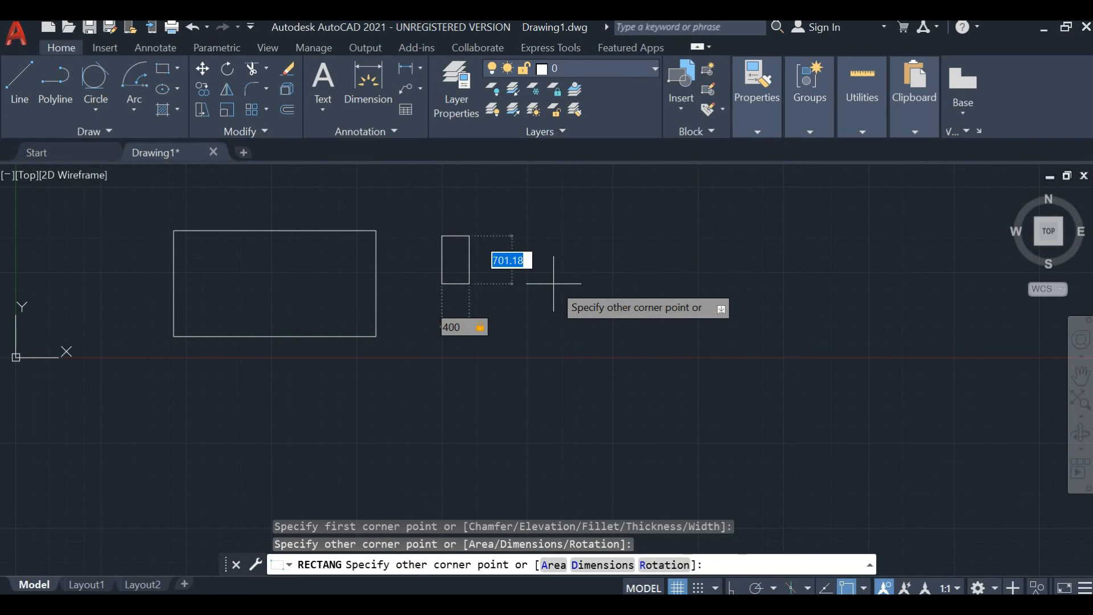
type("500")
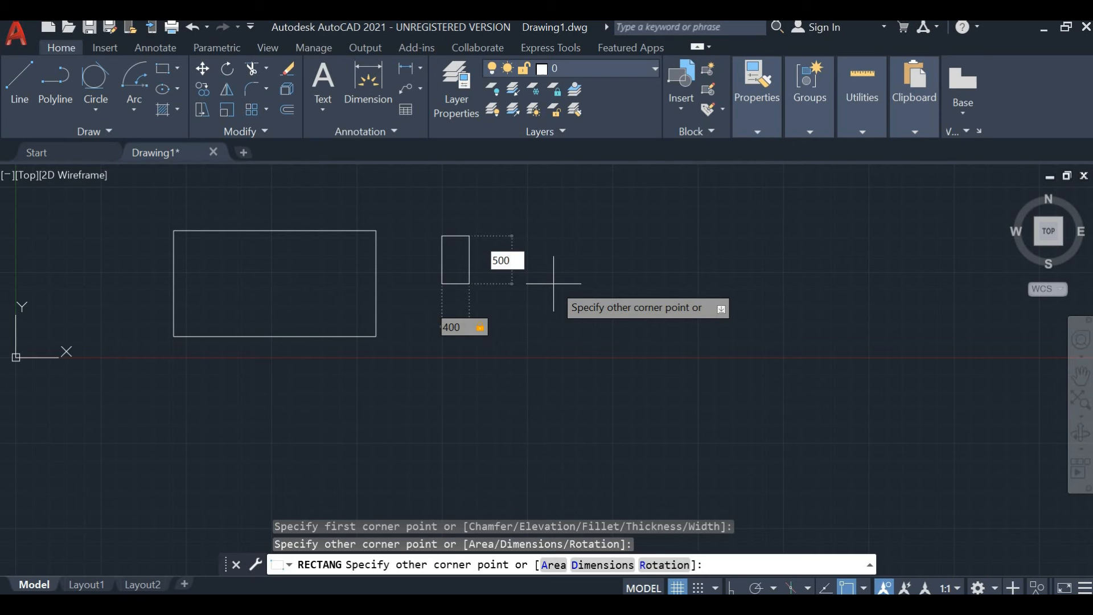
key("Return")
Step: Add a linear dimension for the width of the 400 by 500 rectangle, placing the dimension line inside the rectangle below its top edge
scroll(453, 219, "up", 4)
scroll(501, 319, "up", 4)
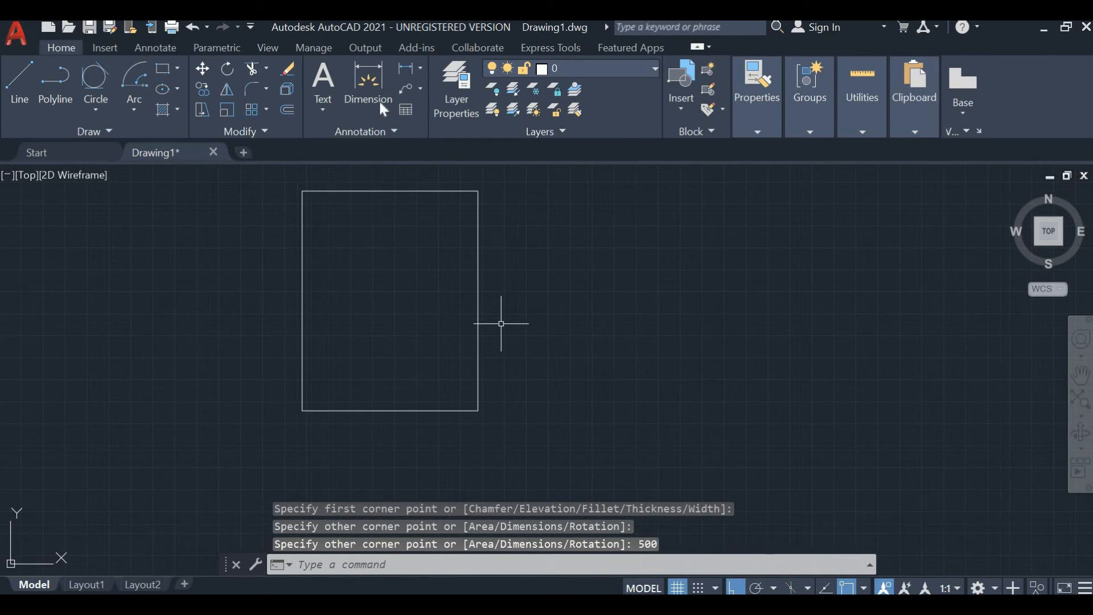
left_click(419, 67)
left_click(432, 103)
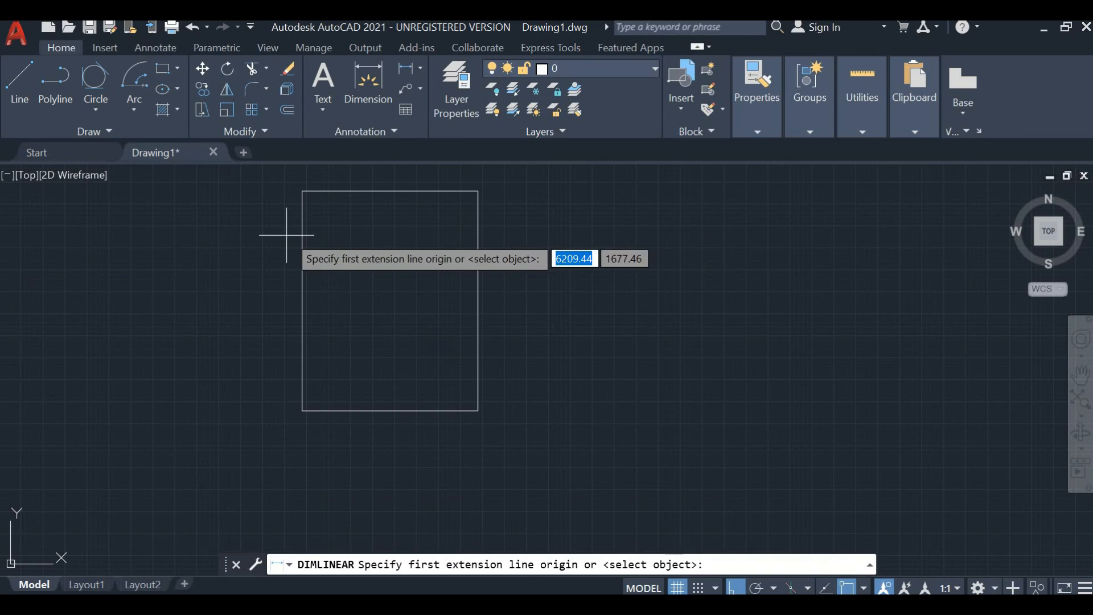
left_click(303, 191)
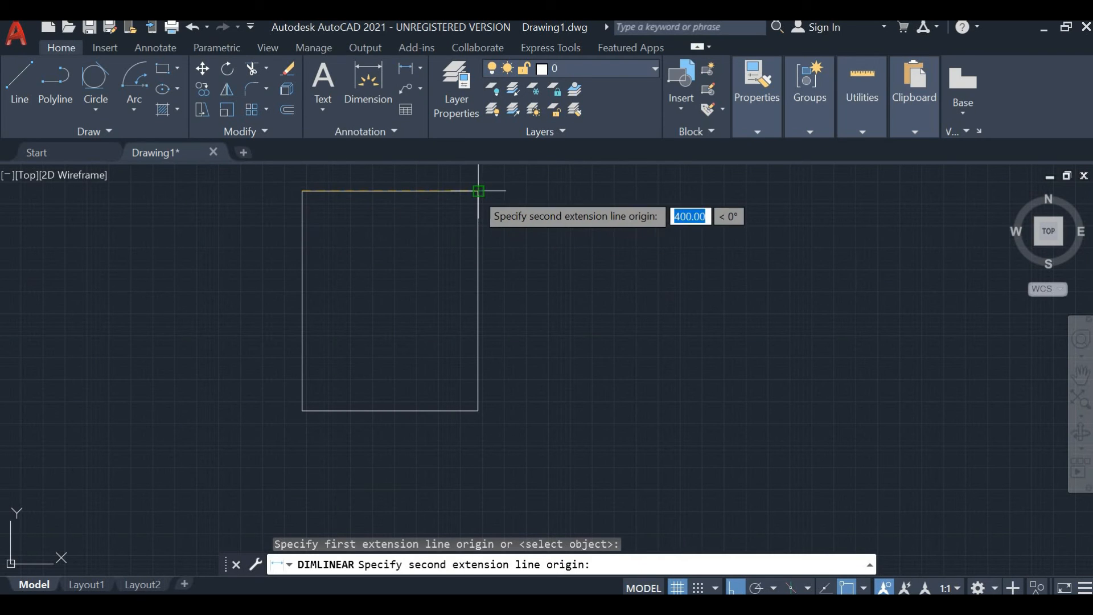
left_click(477, 190)
left_click(394, 273)
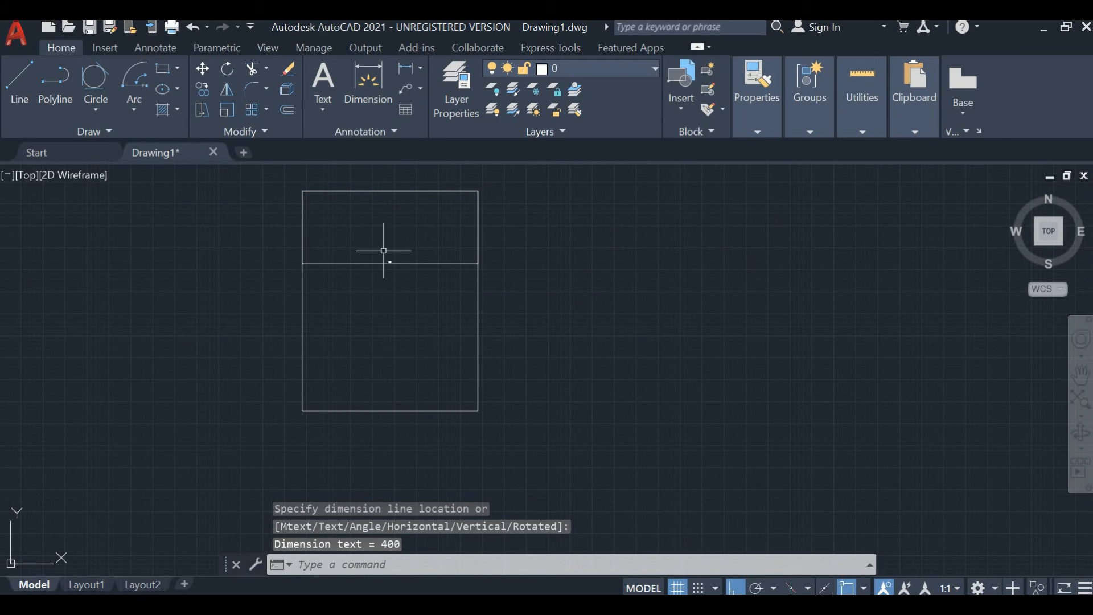
key("Escape")
key("Escape")
Step: Zoom with a window around the width dimension's text to read it, and restore the previous view
type("Z")
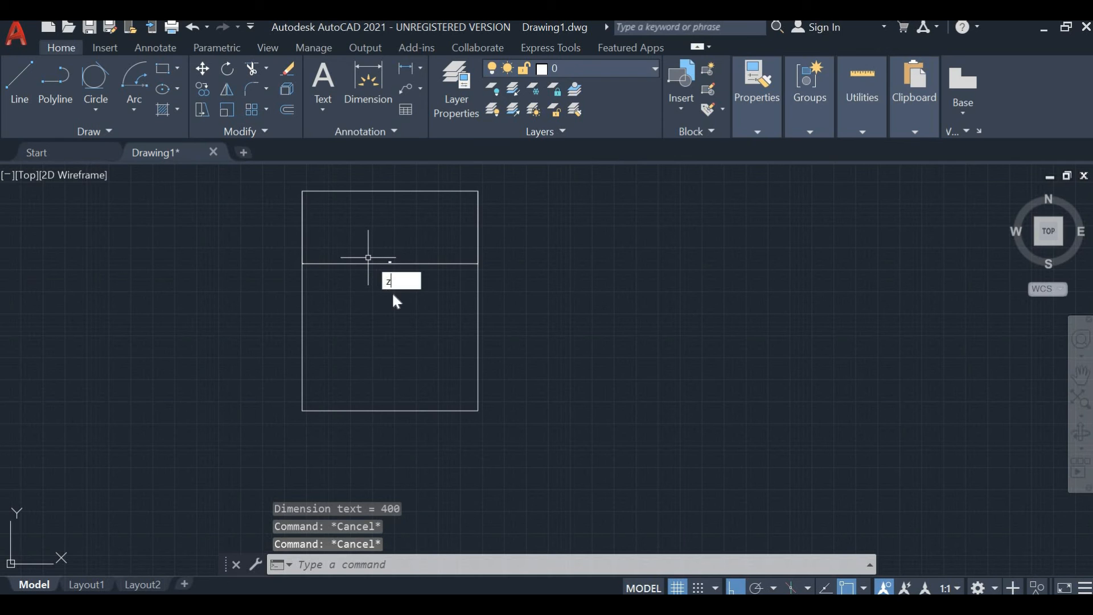
key("Return")
left_click(349, 252)
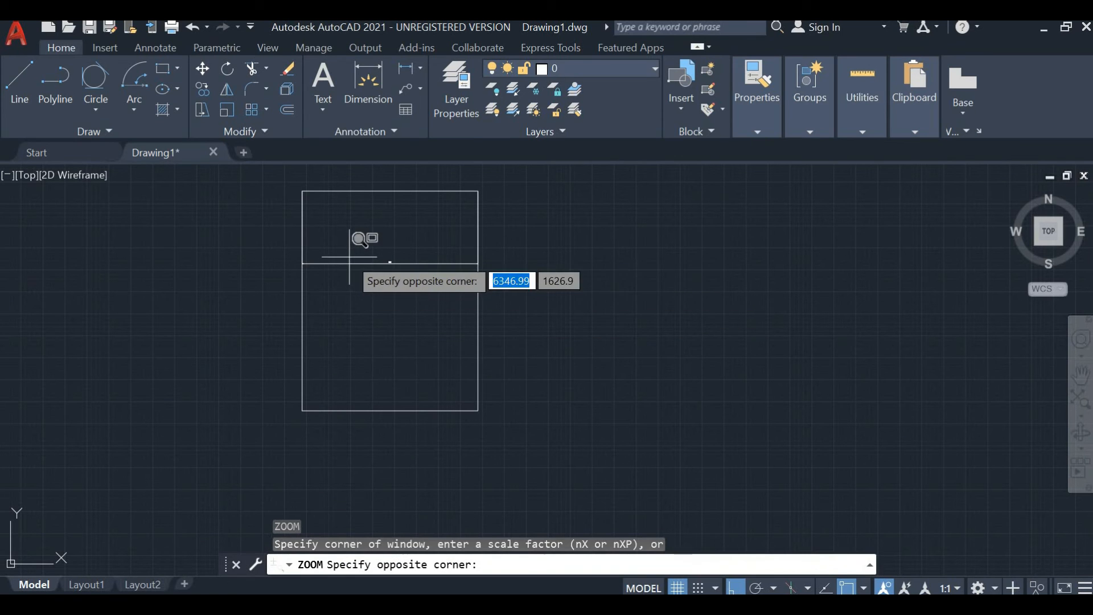
left_click(429, 270)
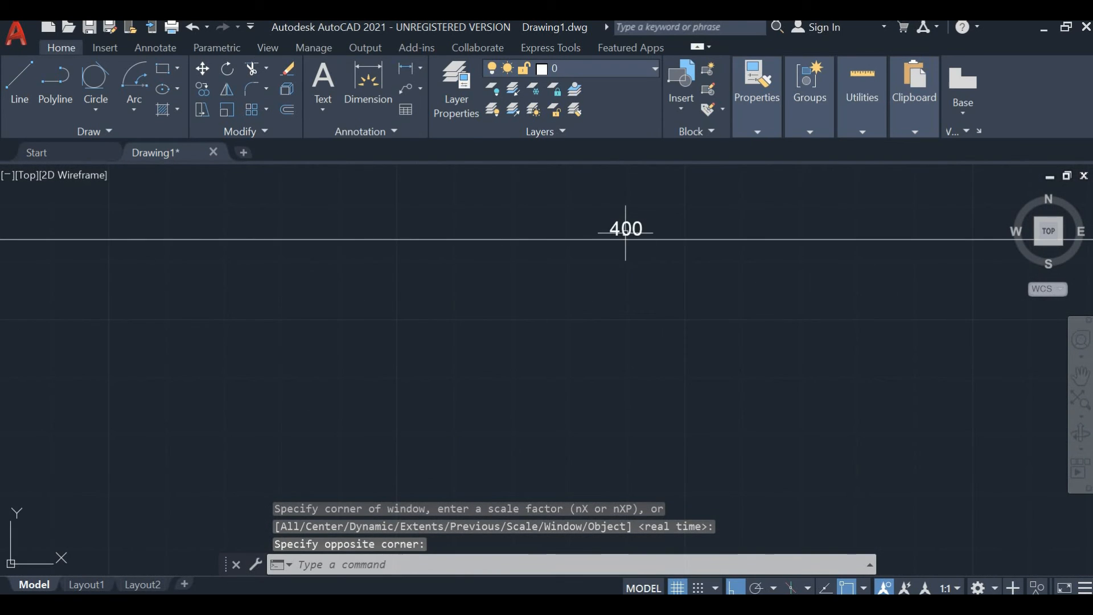
key("Escape")
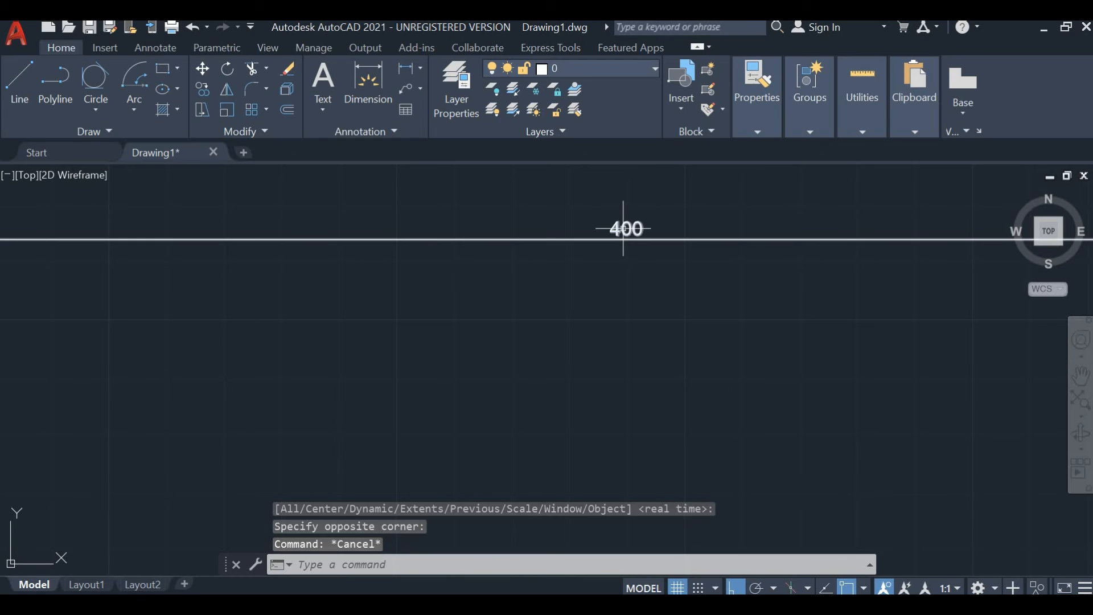
key("ctrl+z")
key("Escape")
key("Escape")
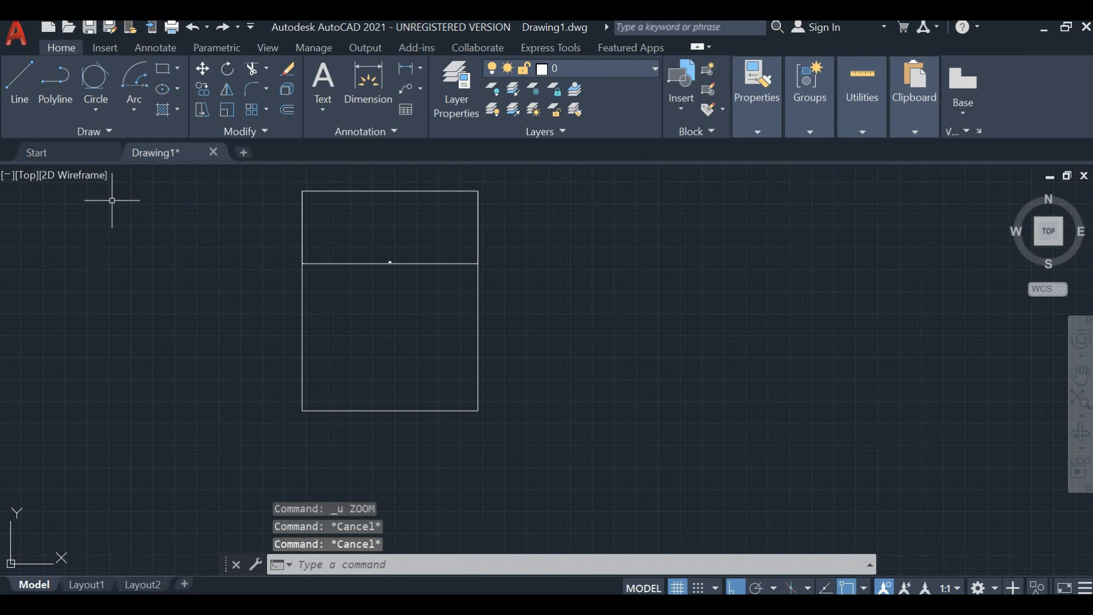
Step: Draw a 5-sided polygon inscribed in a circle to the right of the dimensioned rectangle, with one vertex pointing straight down
left_click(177, 68)
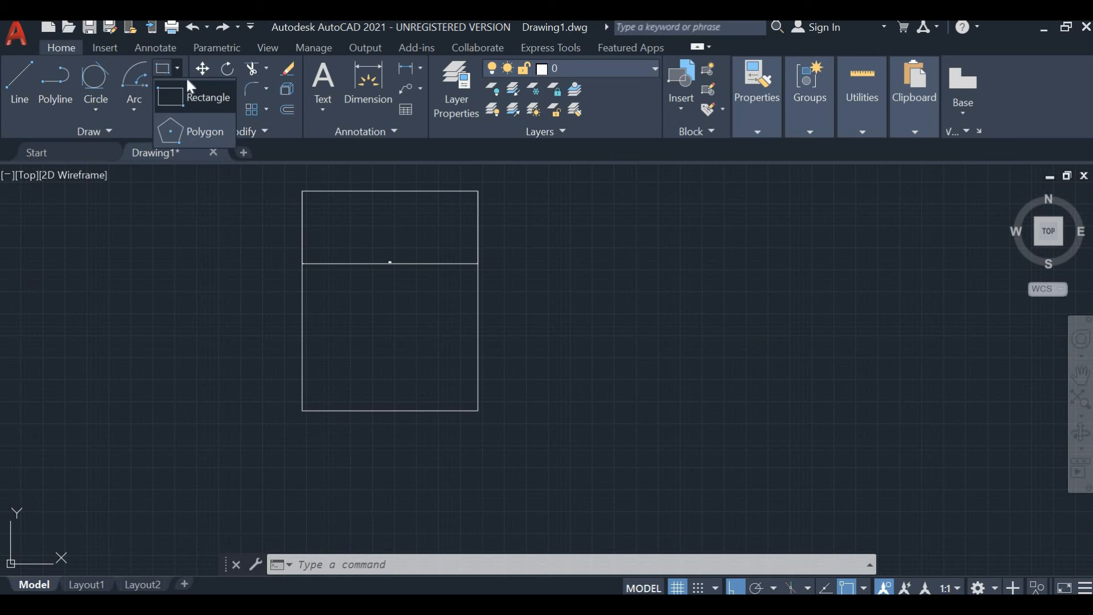
left_click(189, 133)
middle_click_drag(600, 256, 420, 275)
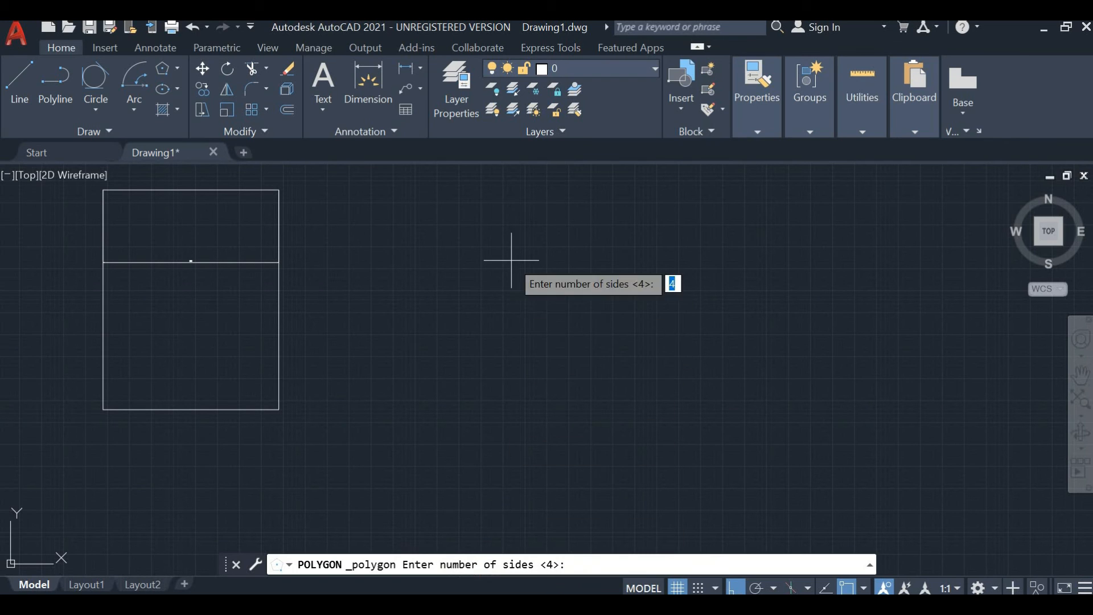
type("5")
key("Return")
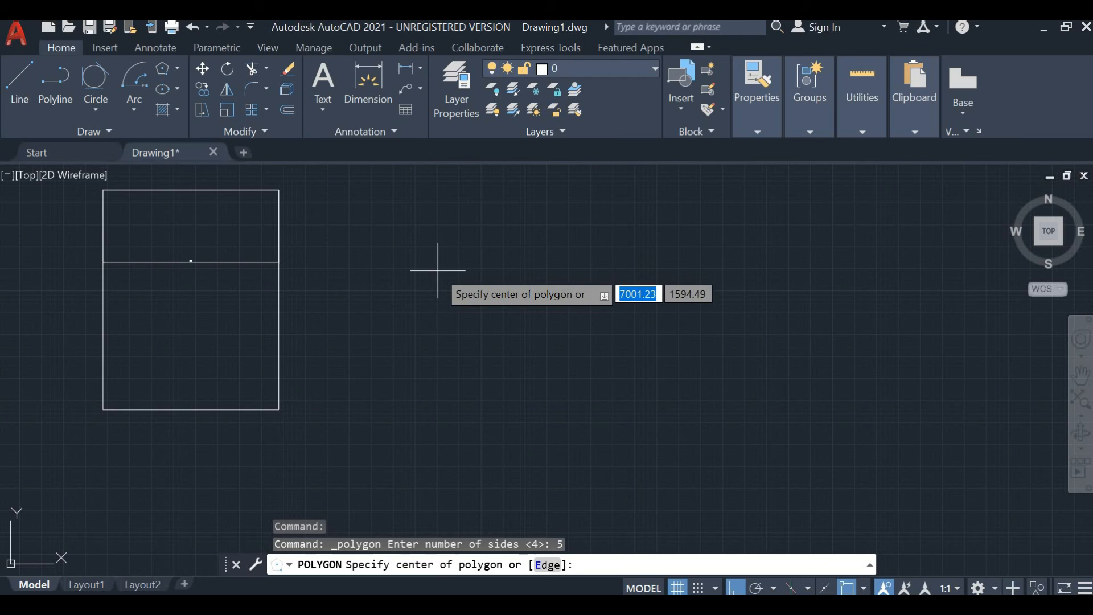
left_click(505, 291)
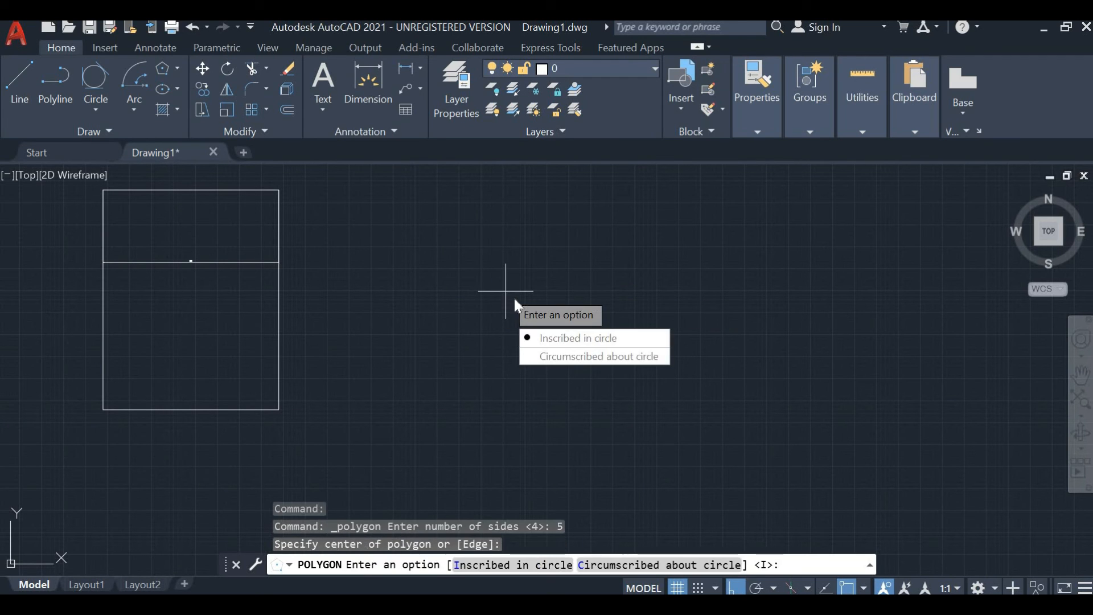
left_click(530, 337)
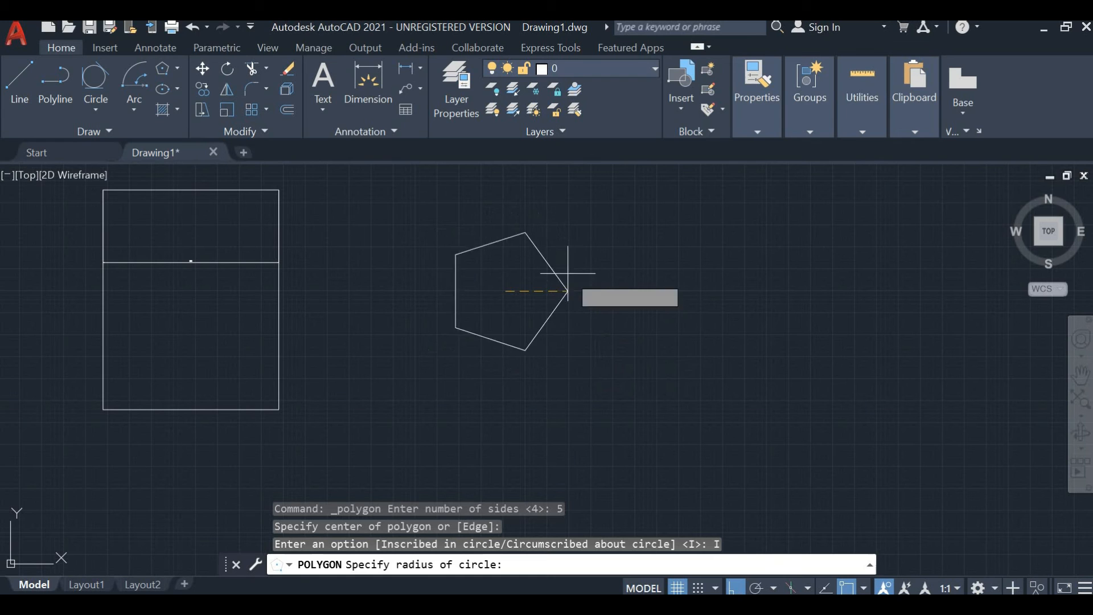
left_click(527, 369)
Step: Draw an 8-sided polygon circumscribed about a circle of radius 45, to the right of the pentagon
scroll(441, 239, "up", 2)
scroll(518, 295, "down", 2)
left_click(177, 68)
left_click(188, 137)
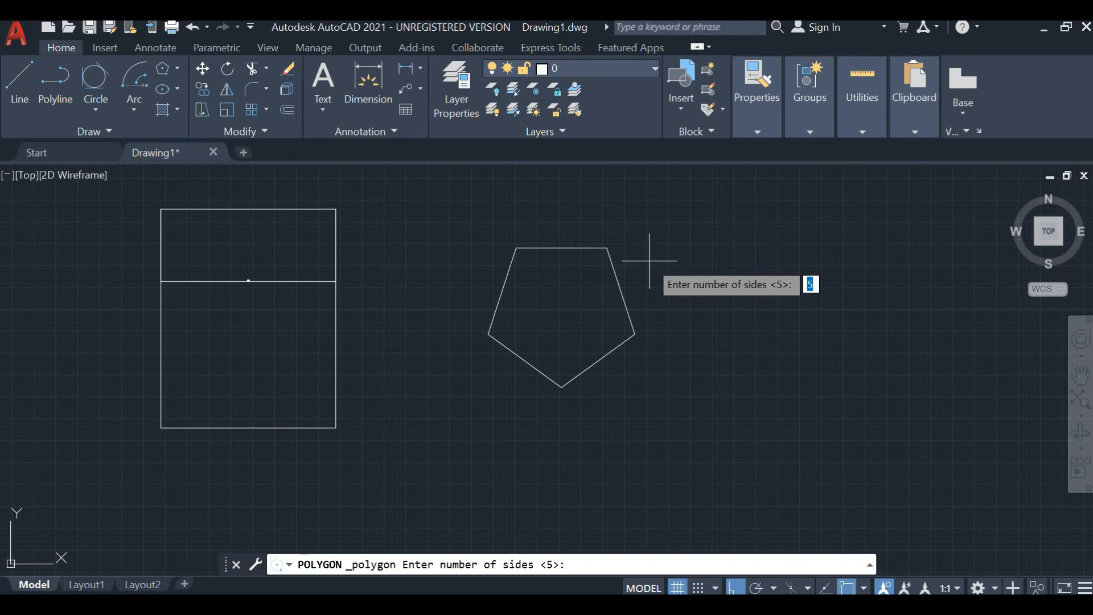
type("6")
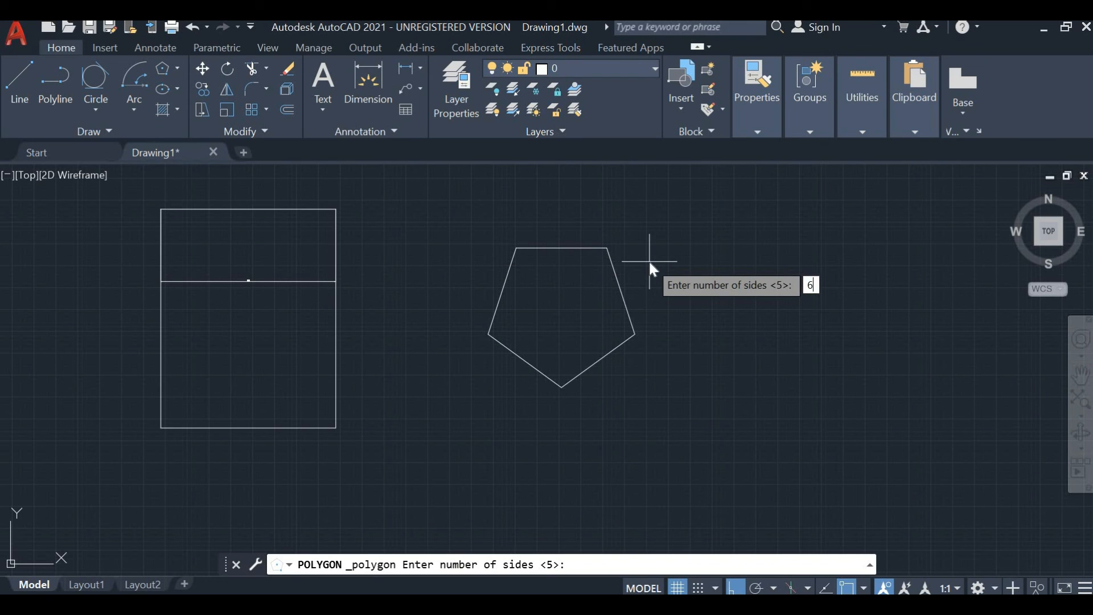
key("BackSpace")
type("8")
key("Return")
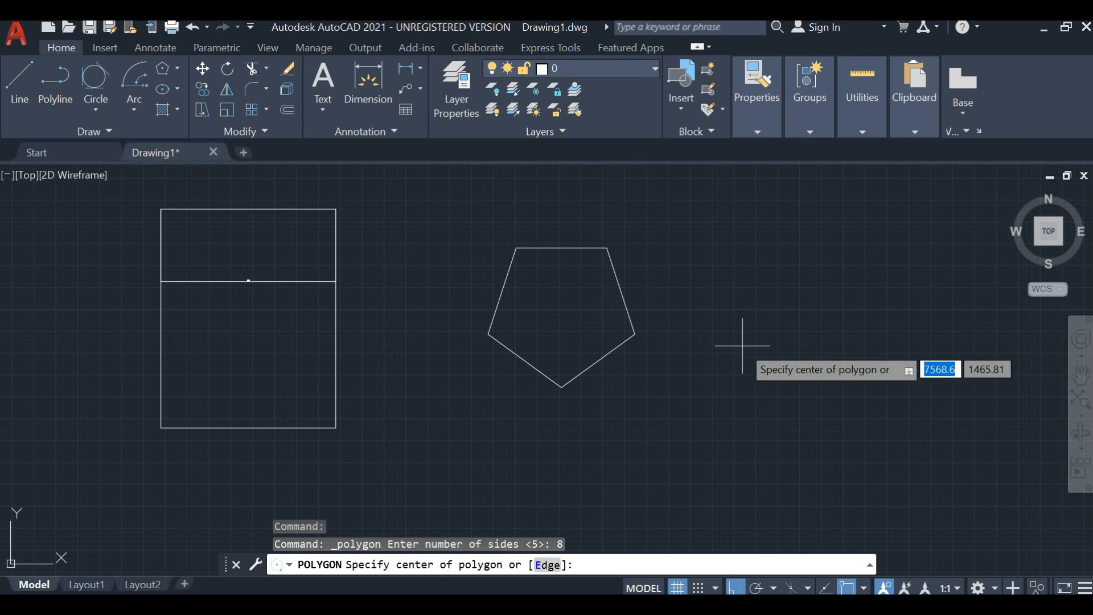
left_click(742, 297)
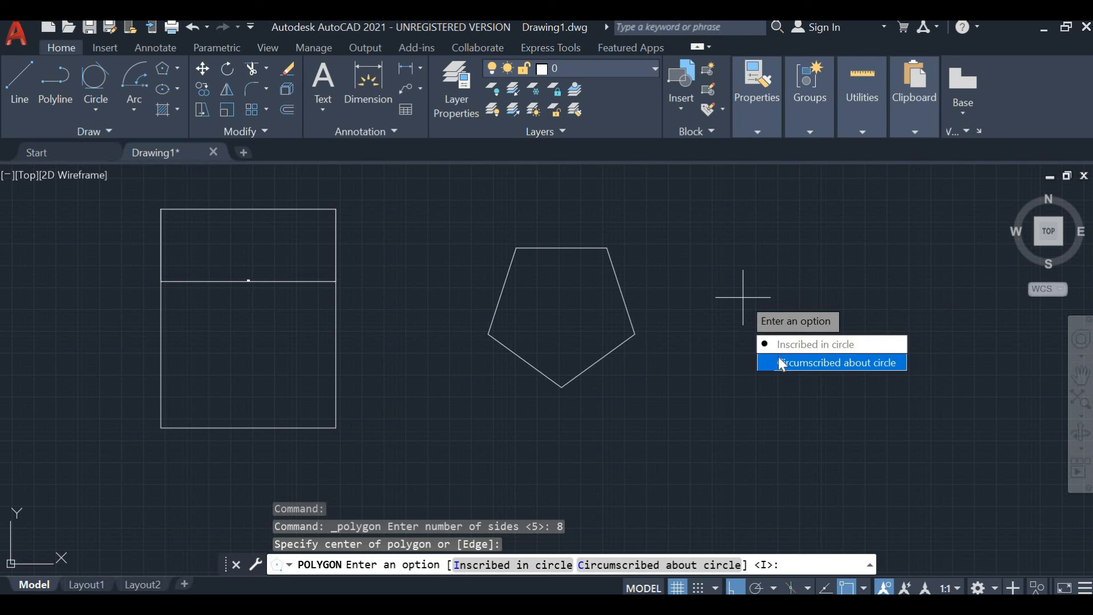
key("Return")
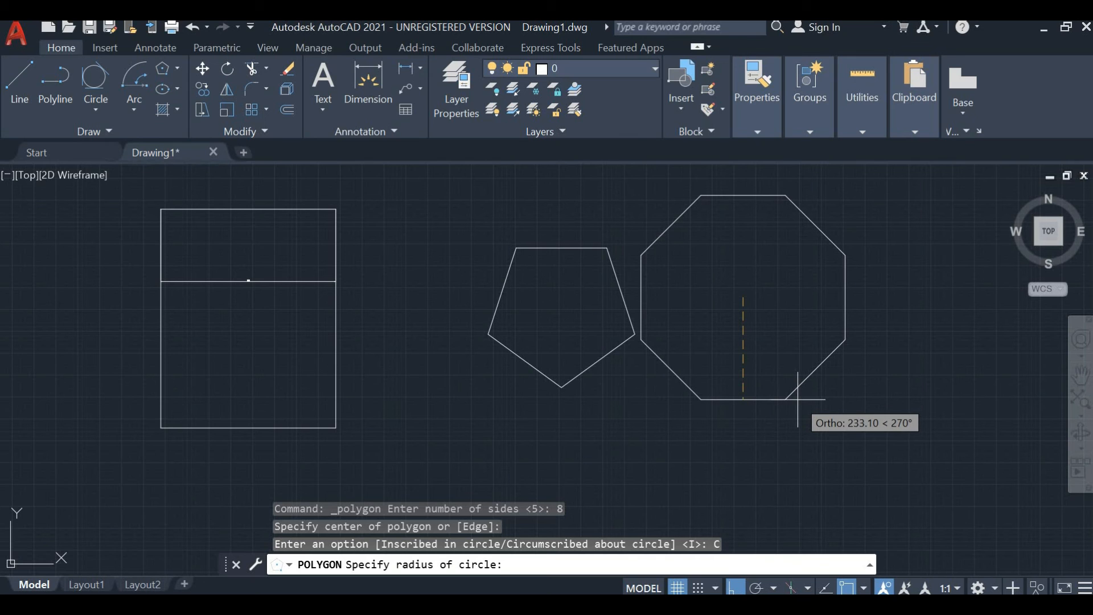
type("45")
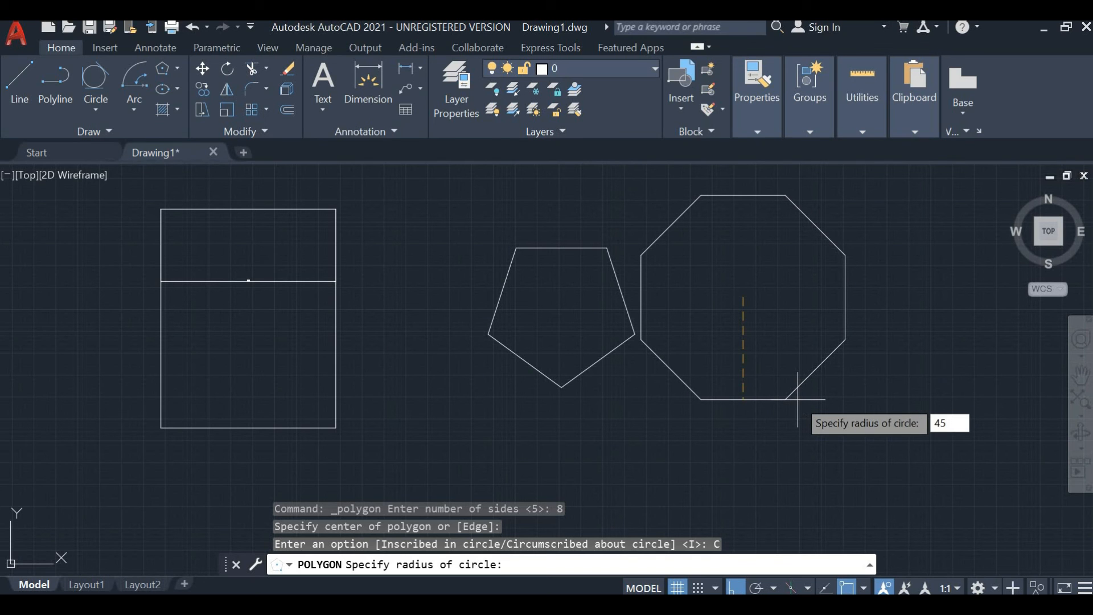
key("Return")
Step: Erase all objects from the drawing, including the rectangles, the dimension and both polygons
scroll(780, 291, "up", 4)
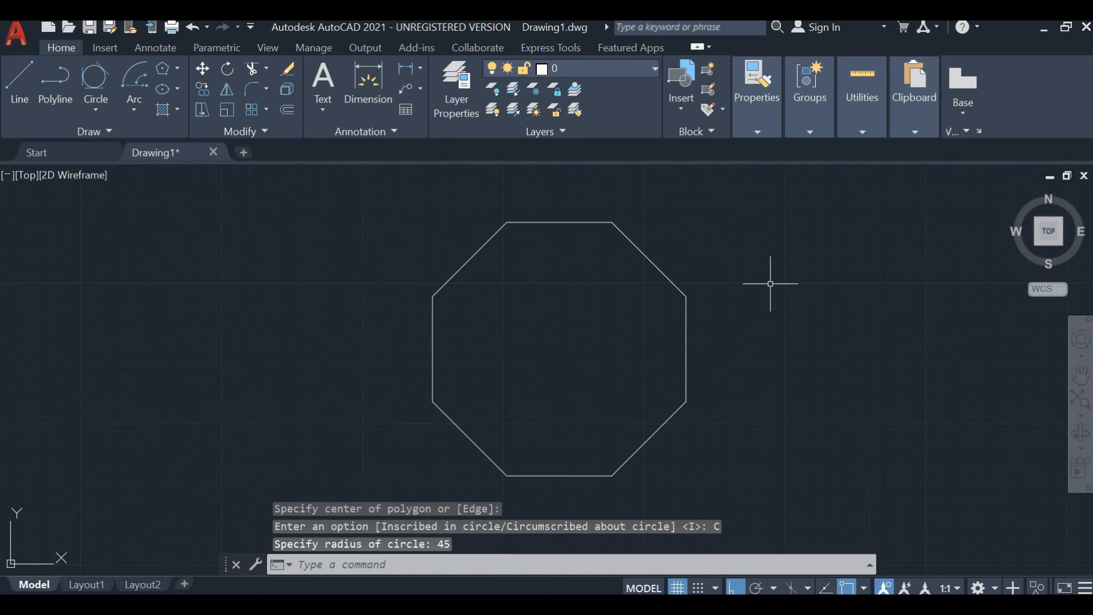
scroll(569, 295, "down", 2)
scroll(572, 292, "down", 3)
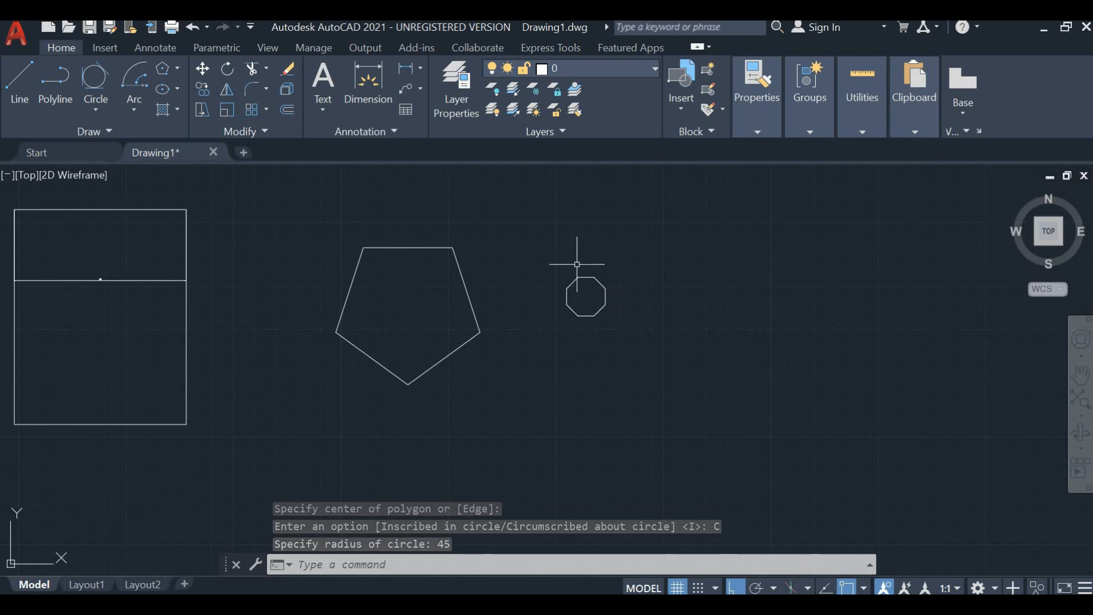
key("ctrl+a")
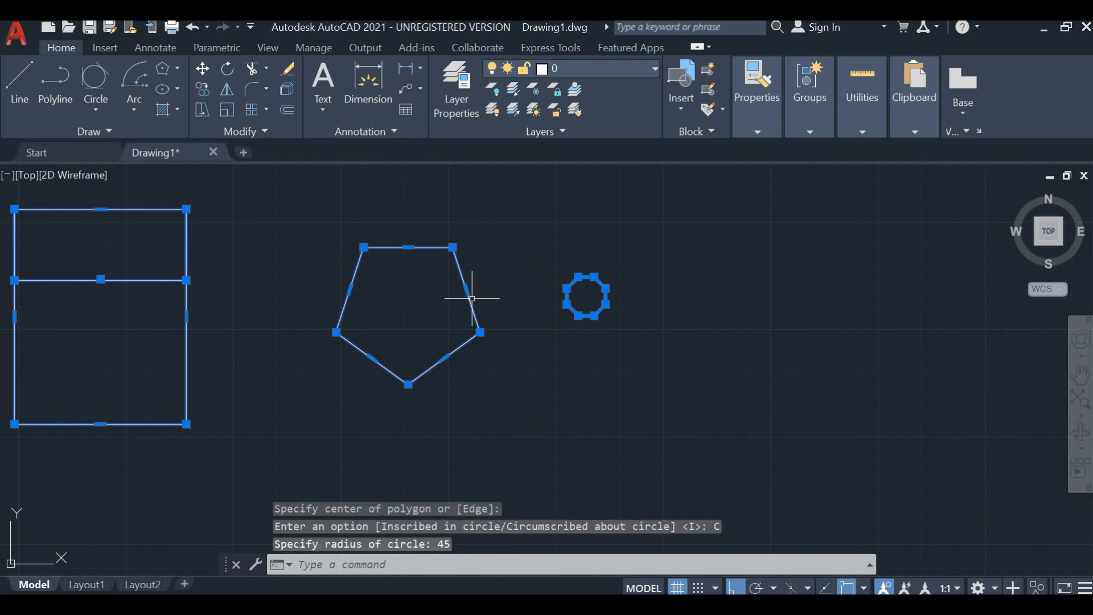
key("Delete")
key("Return")
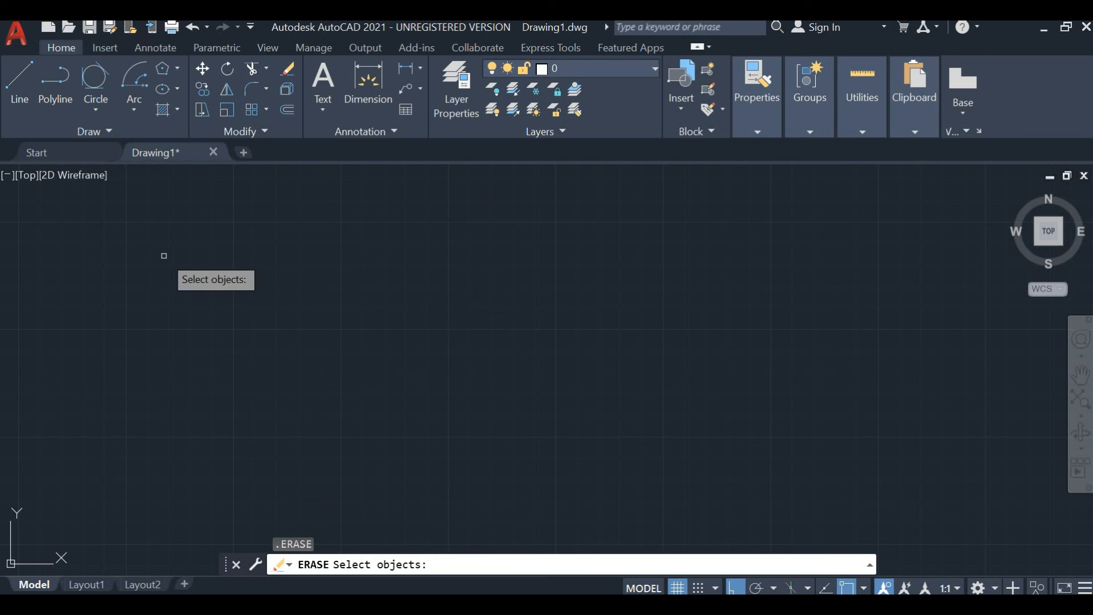
key("Escape")
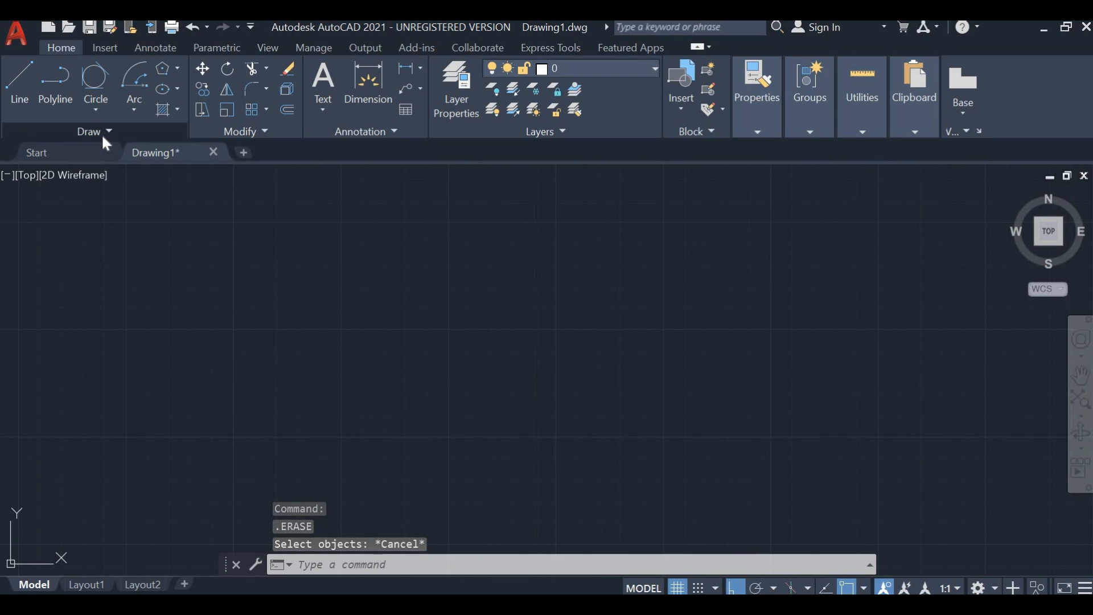
left_click(102, 135)
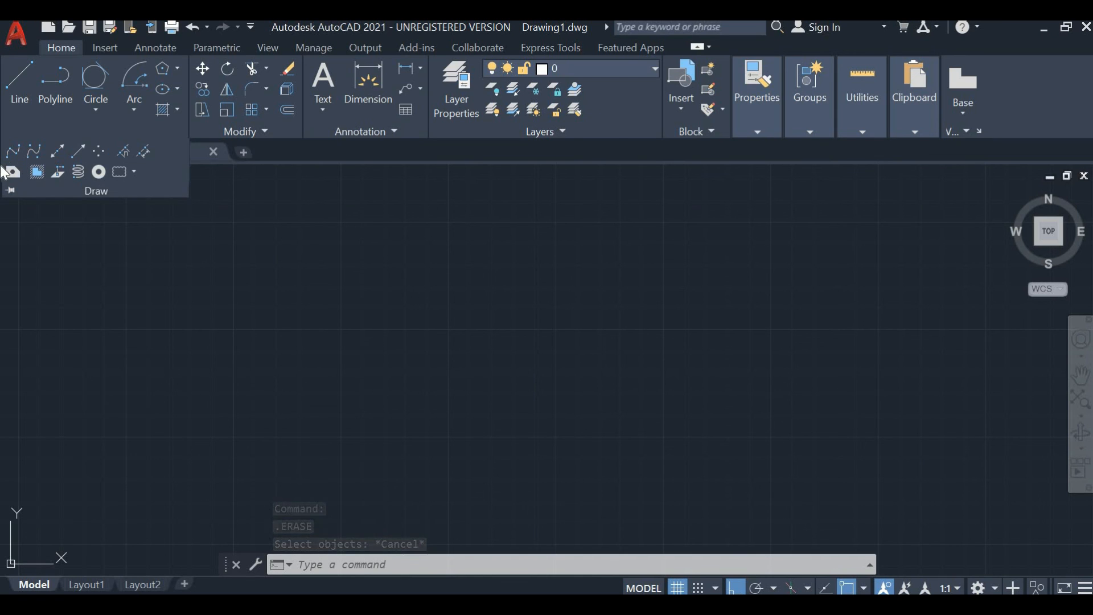
left_click(193, 215)
key("Escape")
key("Escape")
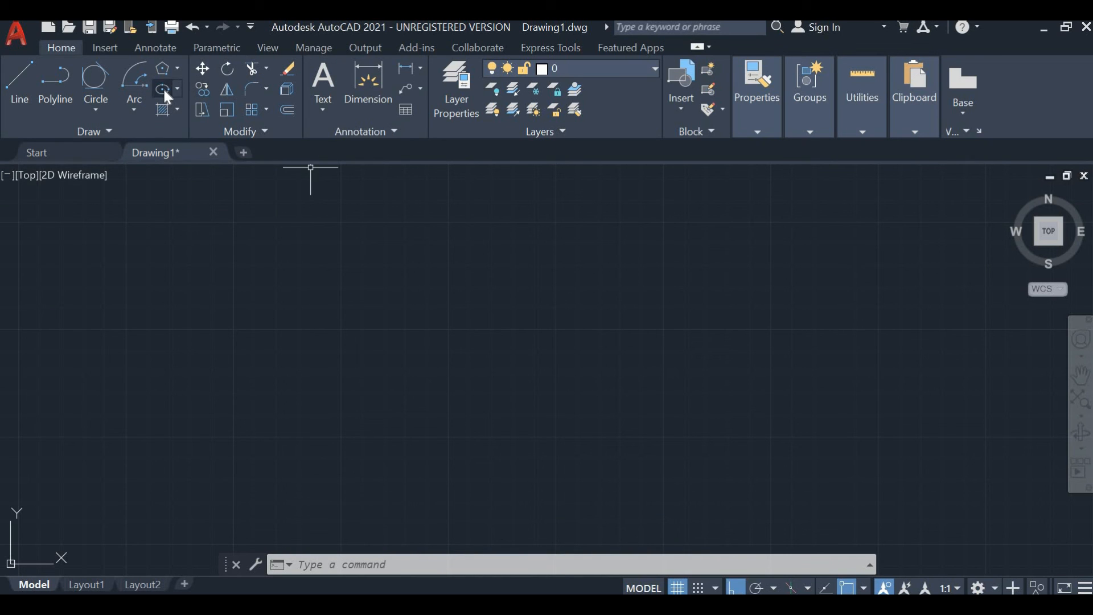
Step: Draw a wide horizontal ellipse from its center point in the middle of the empty drawing, roughly three times as wide as tall
left_click(162, 90)
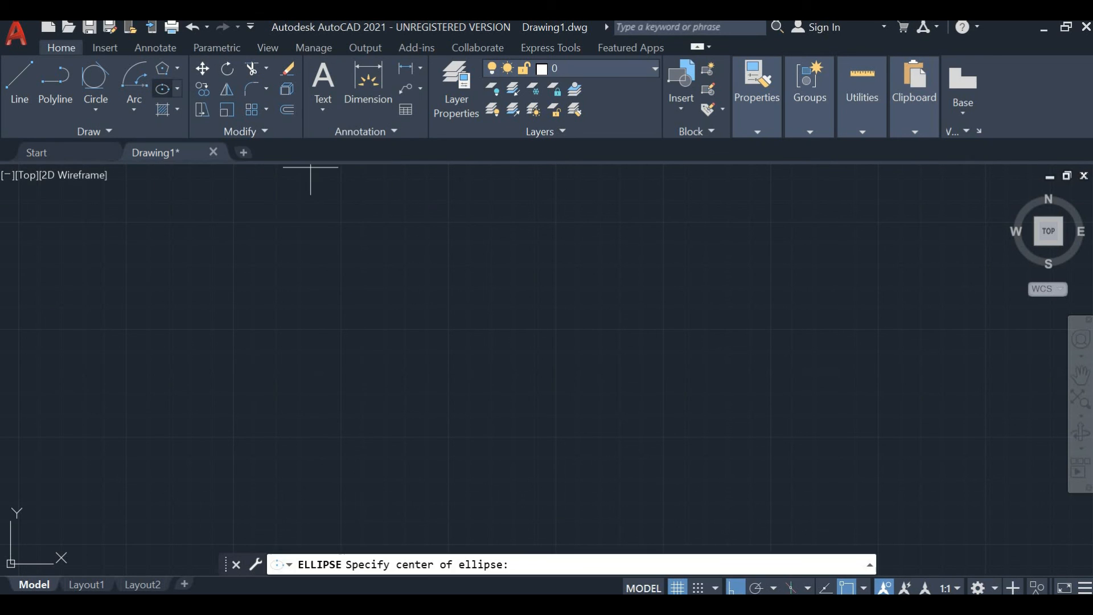
left_click(178, 89)
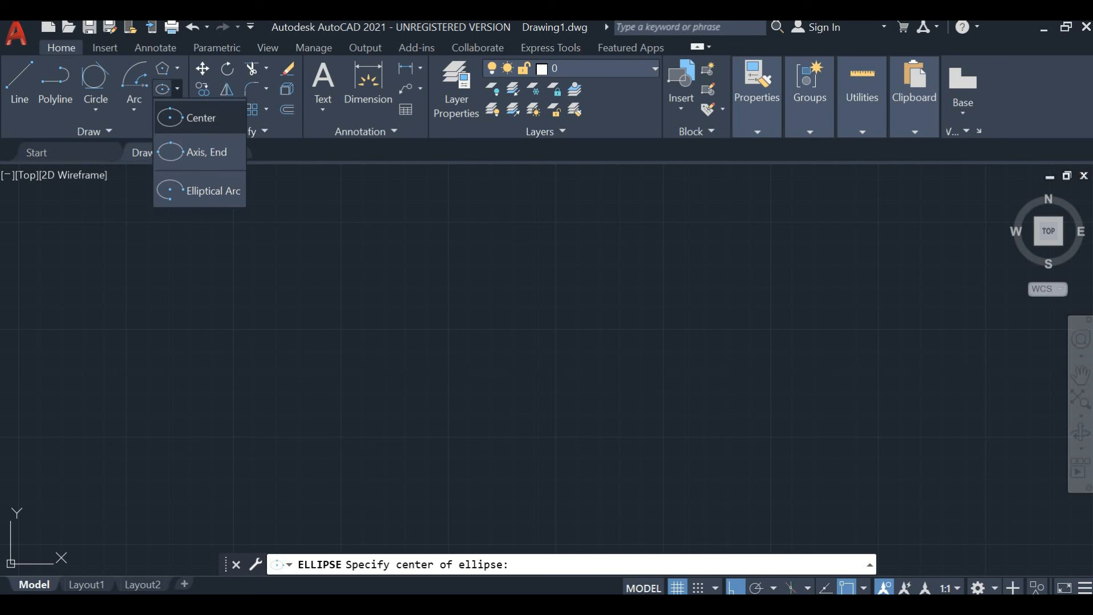
left_click(199, 118)
left_click(480, 320)
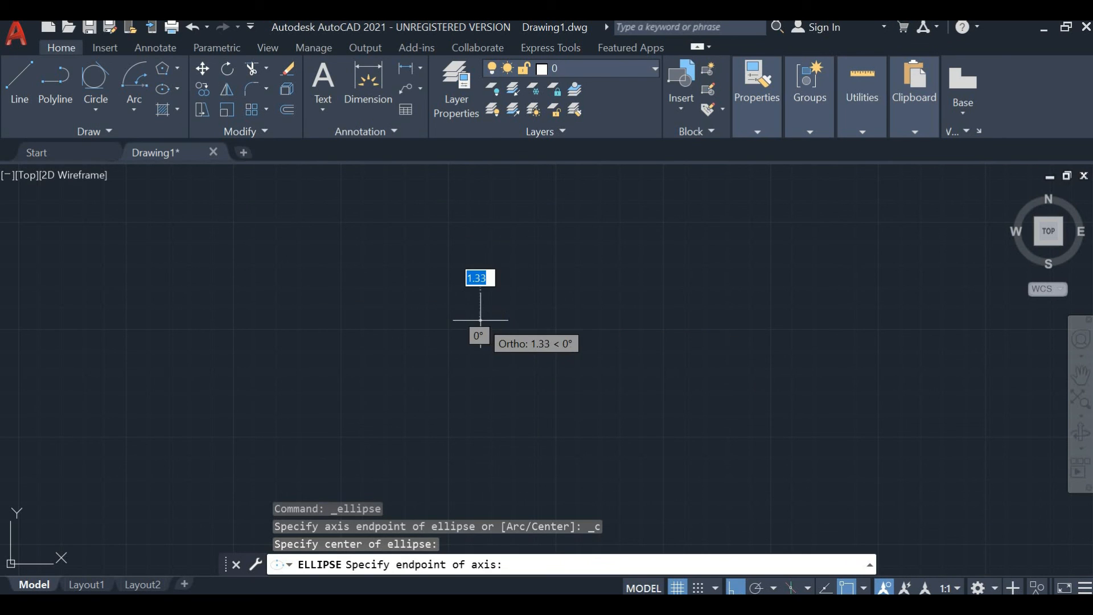
left_click(674, 288)
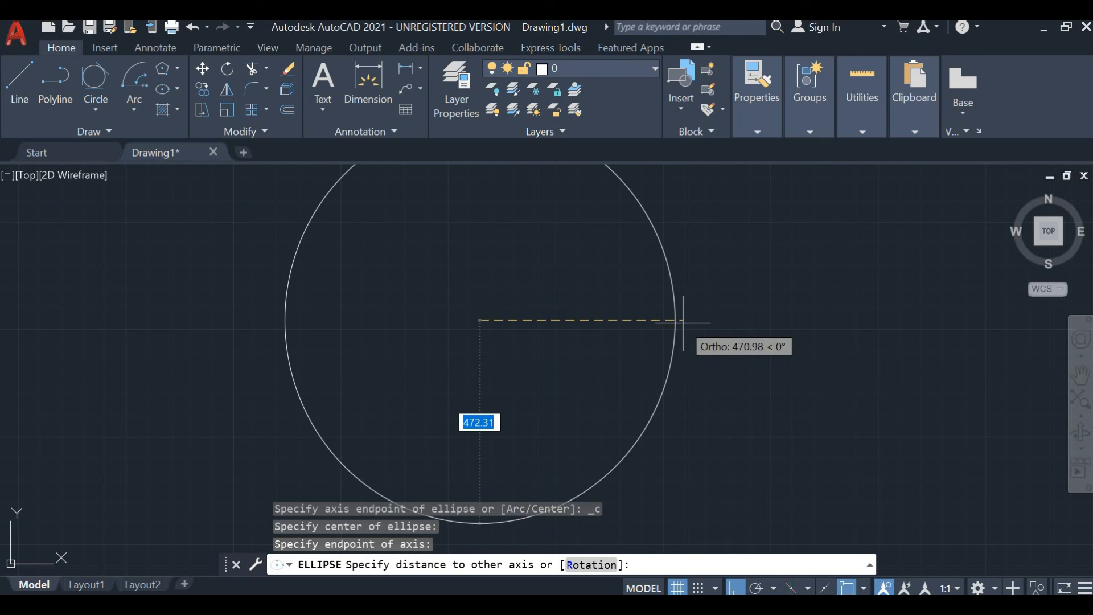
left_click(546, 275)
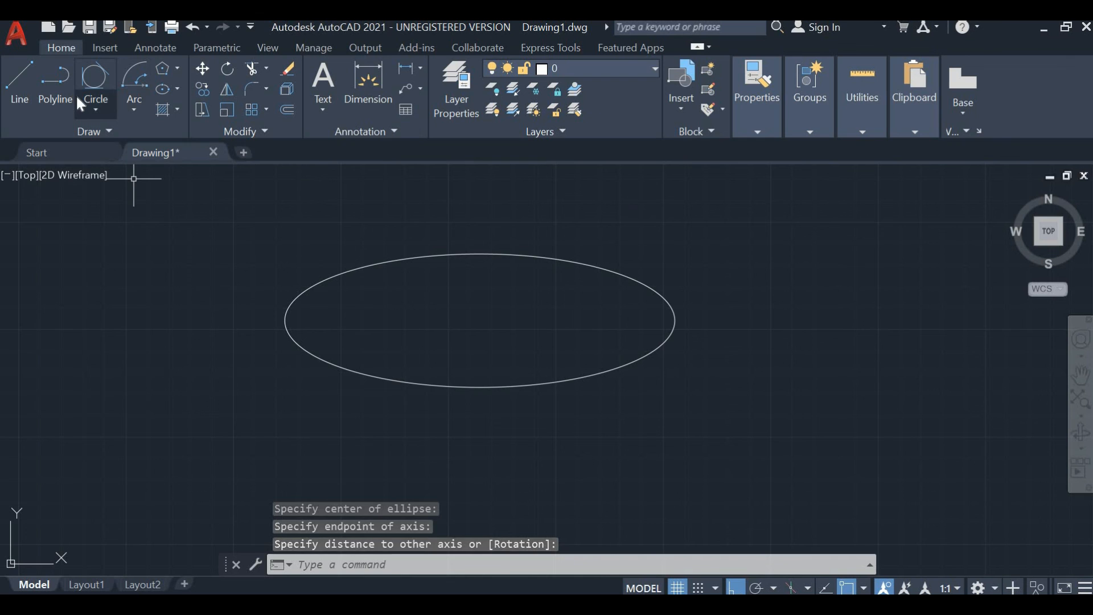
Step: Draw a wider horizontal ellipse by its axis endpoints, overlapping the lower part of the first, with a distance of 200 to the other axis
left_click(177, 89)
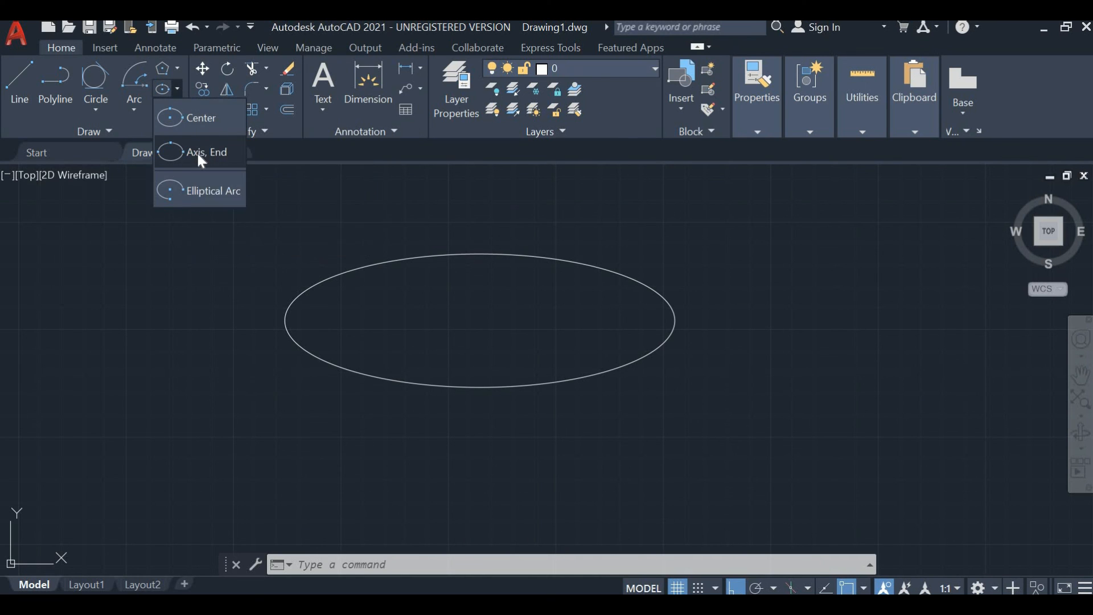
left_click(196, 152)
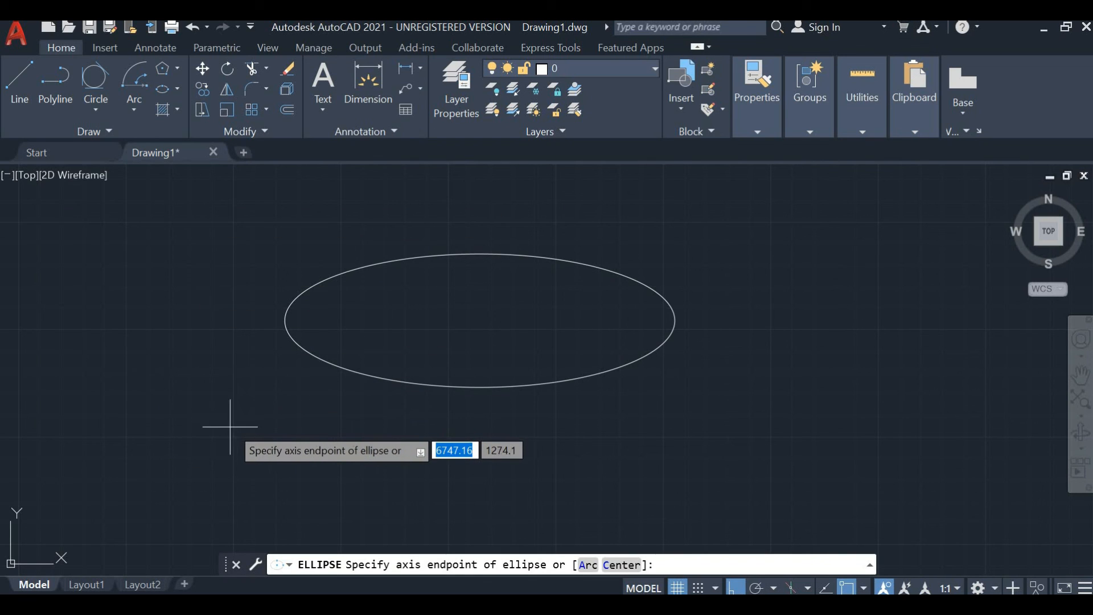
left_click(236, 395)
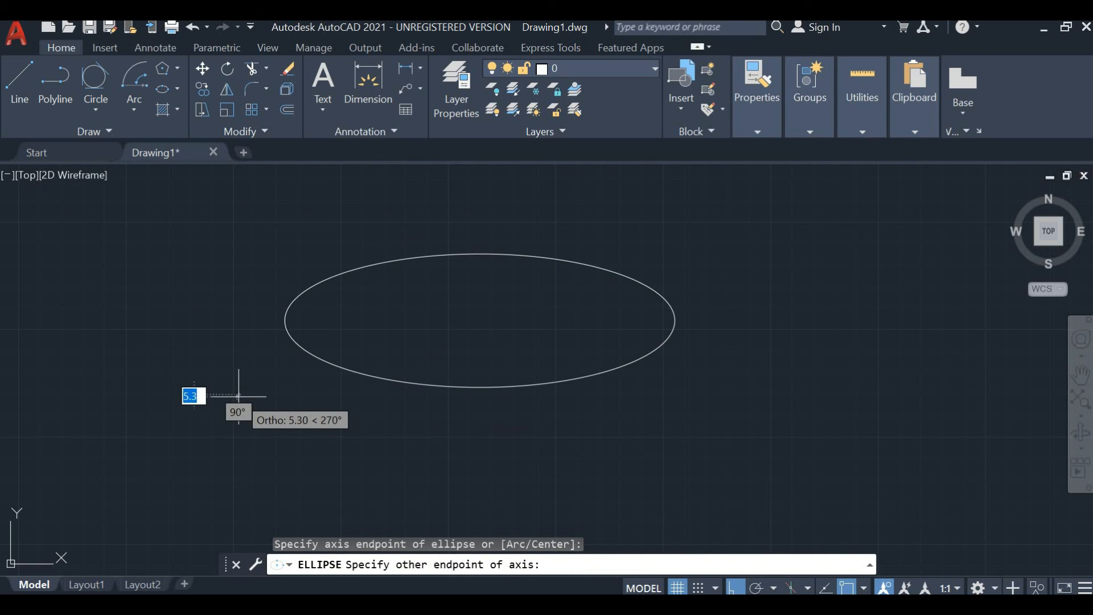
left_click(701, 431)
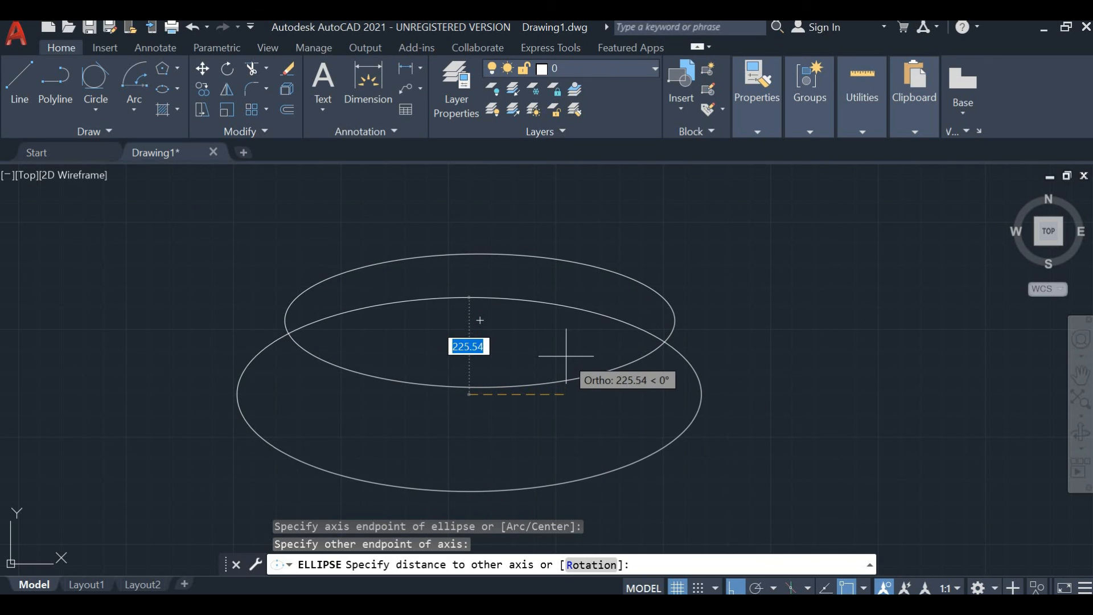
type("200")
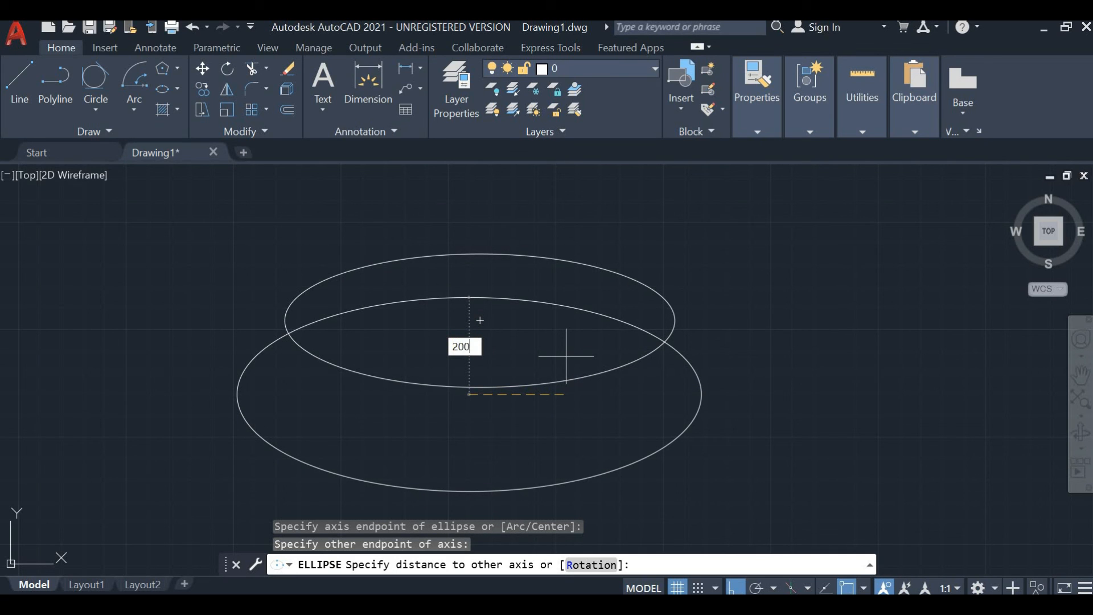
key("Return")
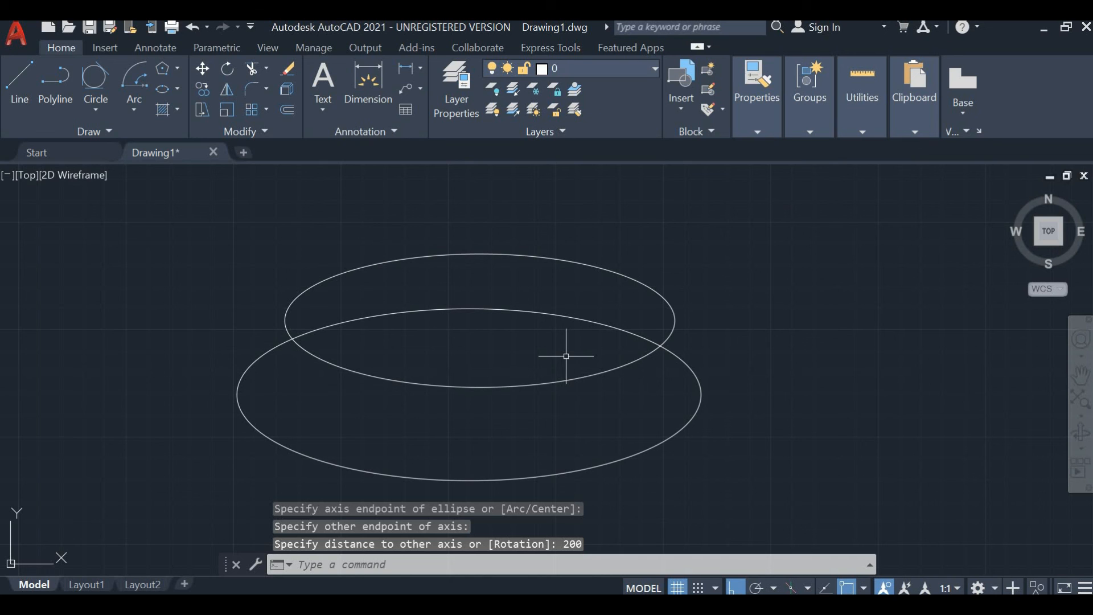
Step: Draw a lower-left quarter elliptical arc right of the ellipses, using a horizontal first axis and a distance of 300 to the other axis
left_click(178, 91)
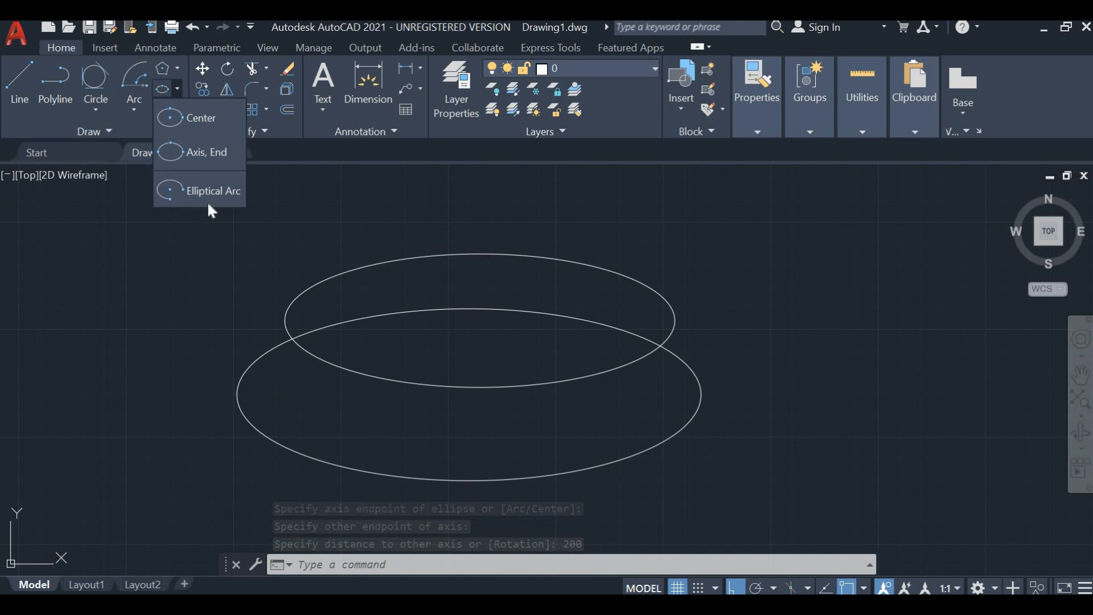
left_click(207, 199)
mouse_move(295, 231)
middle_mouse_down()
mouse_move(214, 256)
mouse_move(142, 207)
middle_mouse_up()
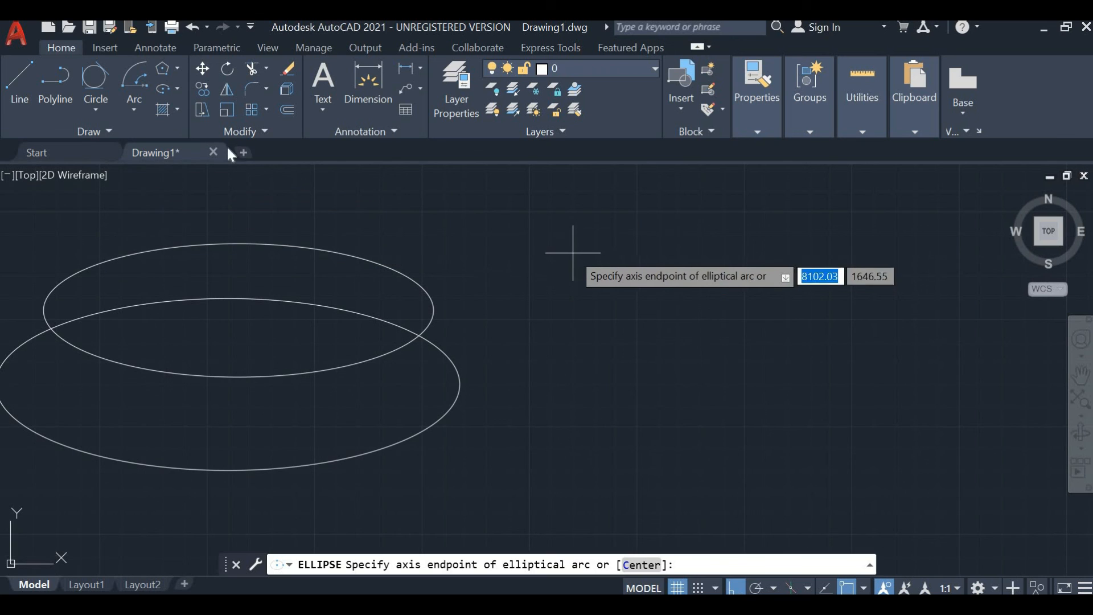
left_click(178, 89)
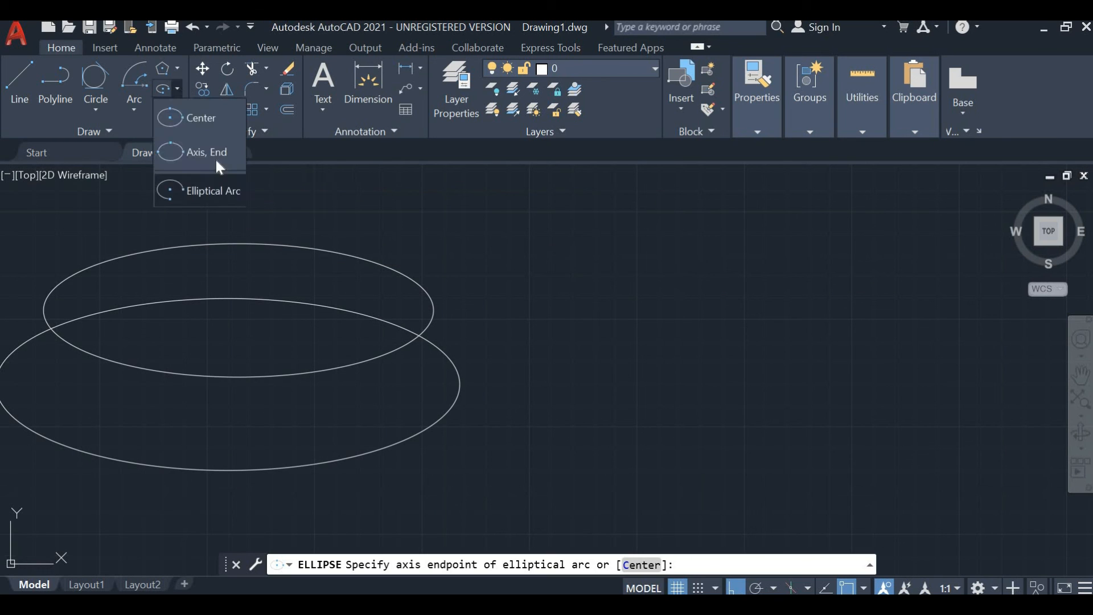
left_click(215, 193)
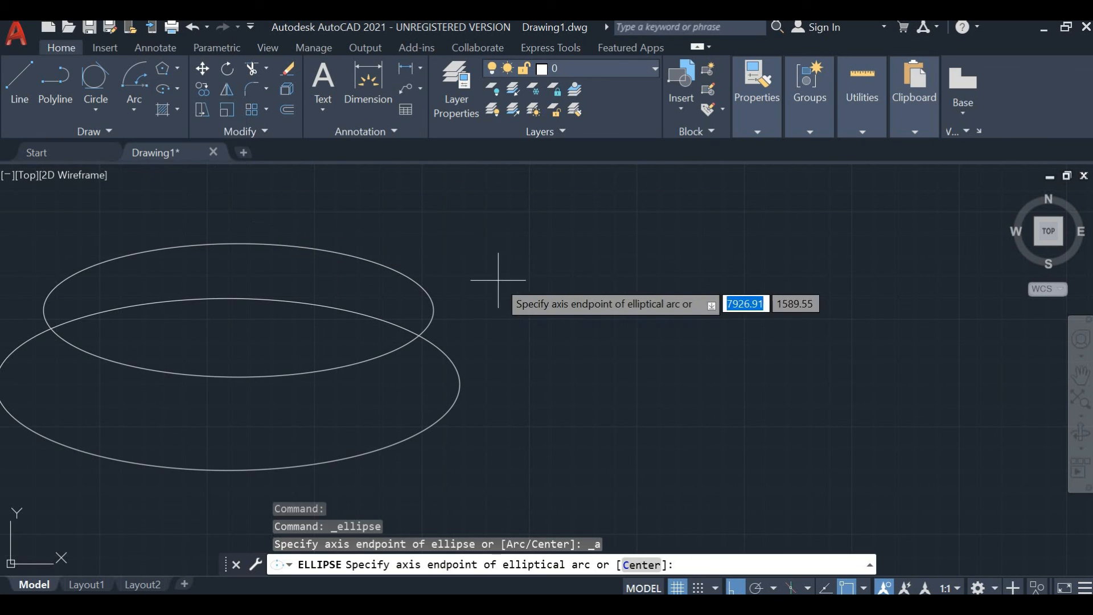
left_click(567, 263)
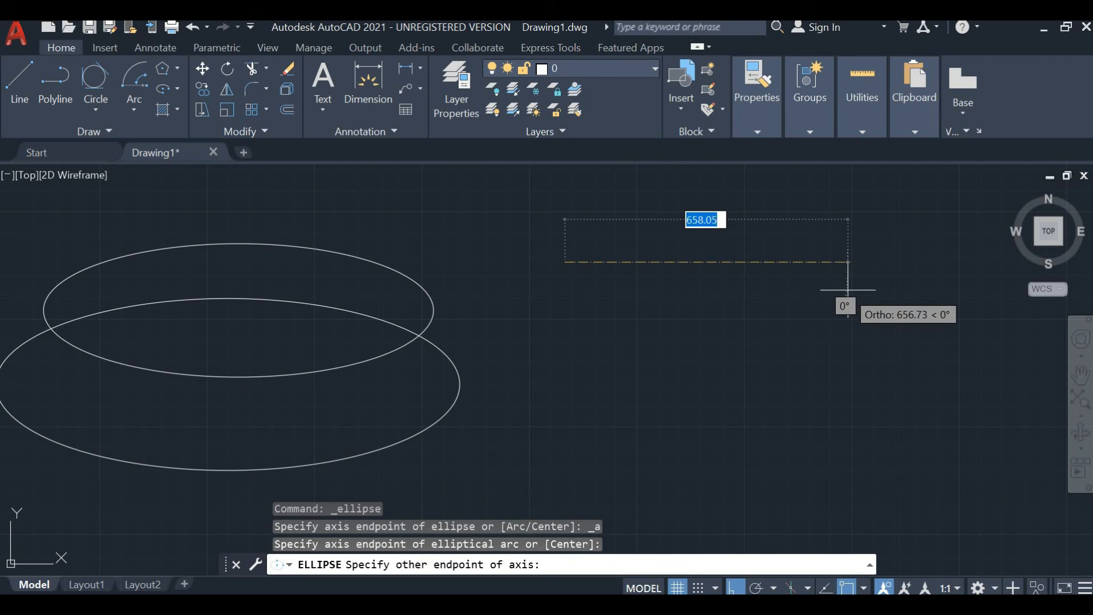
left_click(867, 263)
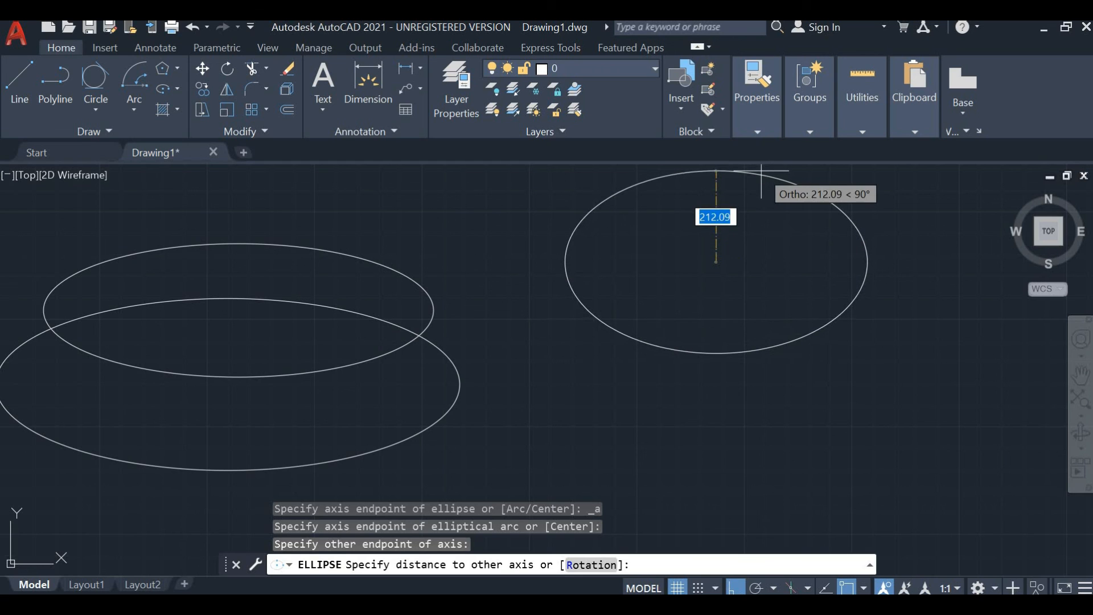
type("300")
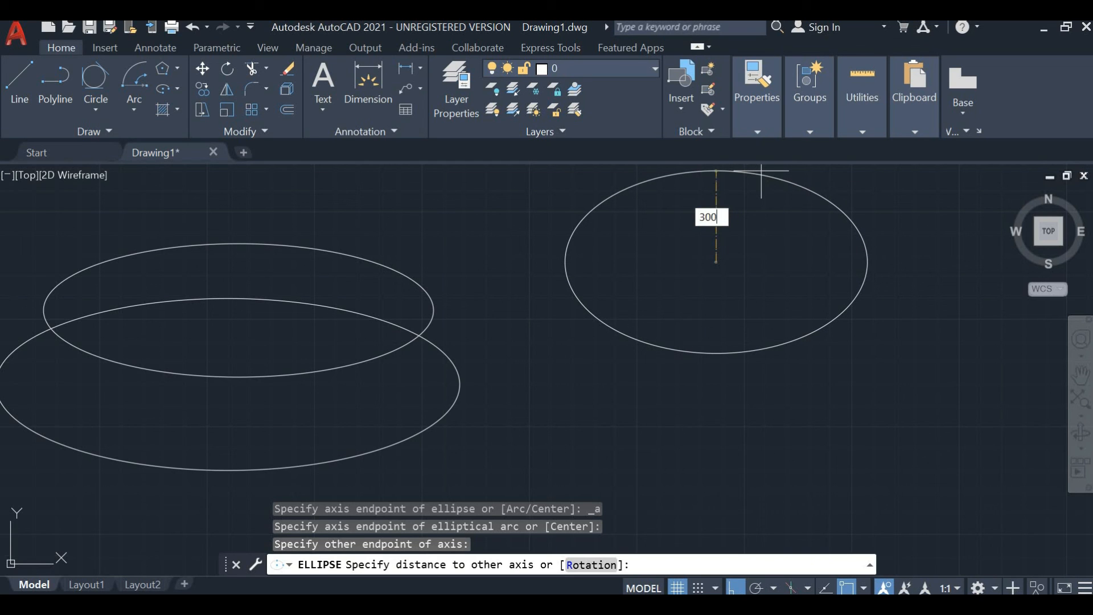
key("Return")
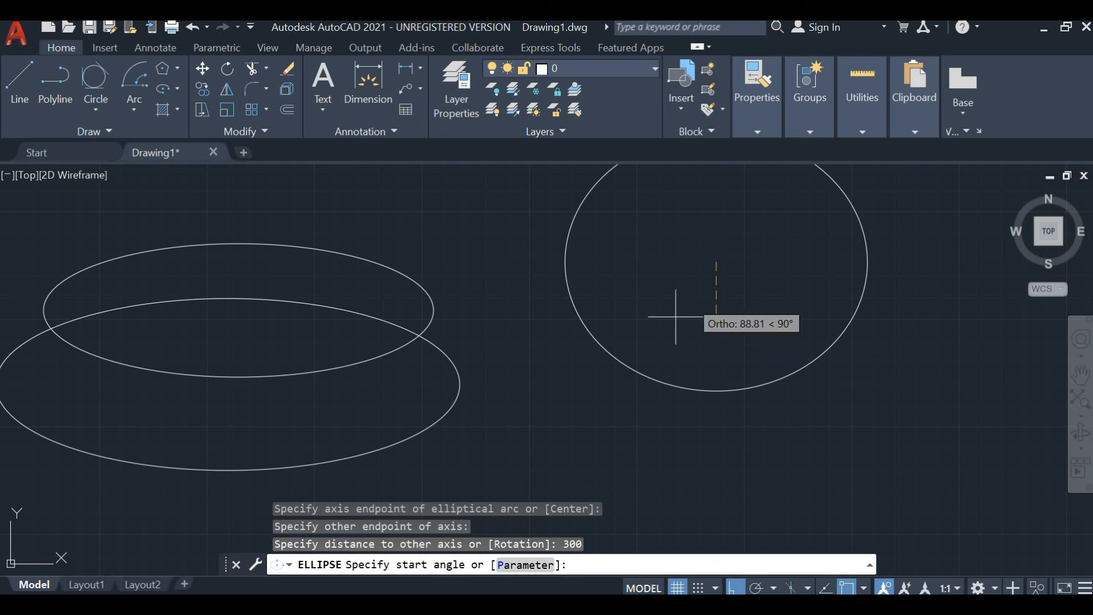
left_click(663, 284)
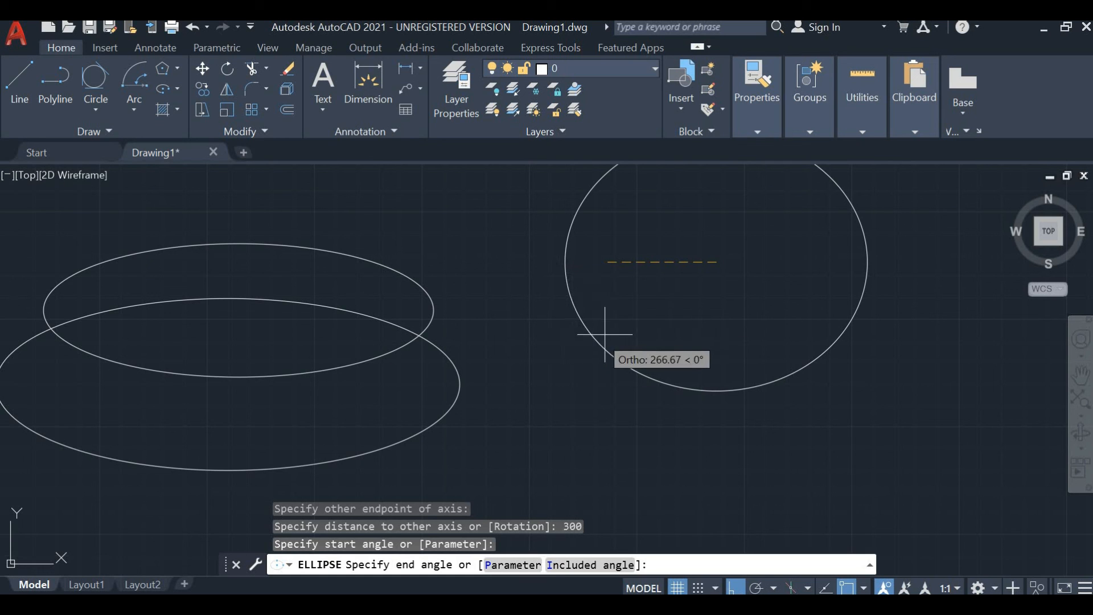
left_click(718, 369)
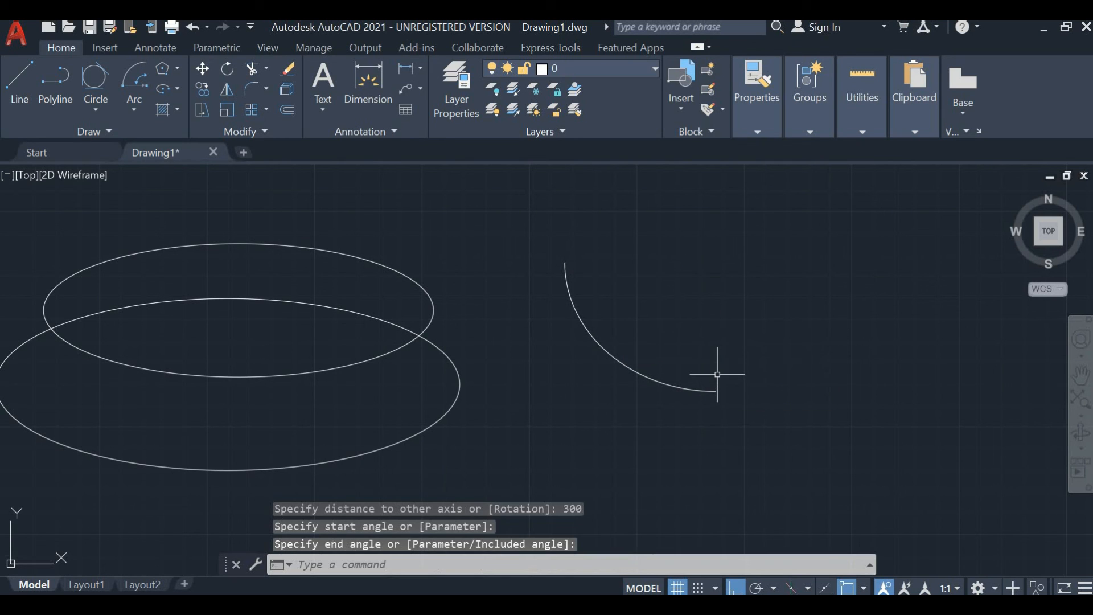
scroll(622, 318, "down", 8)
scroll(615, 235, "up", 6)
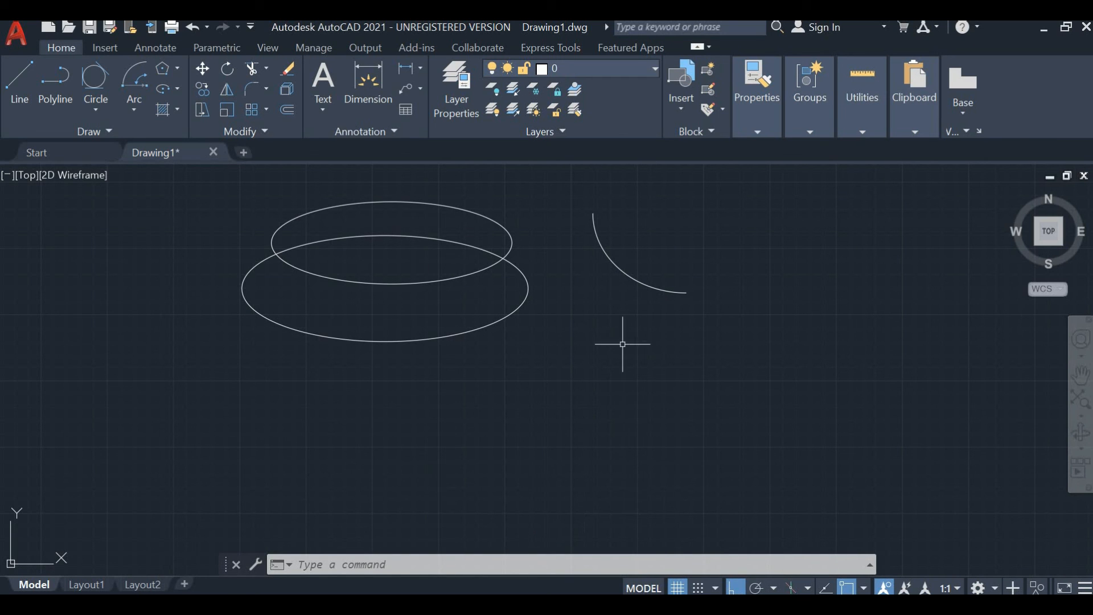
left_click(627, 279)
left_click(628, 272)
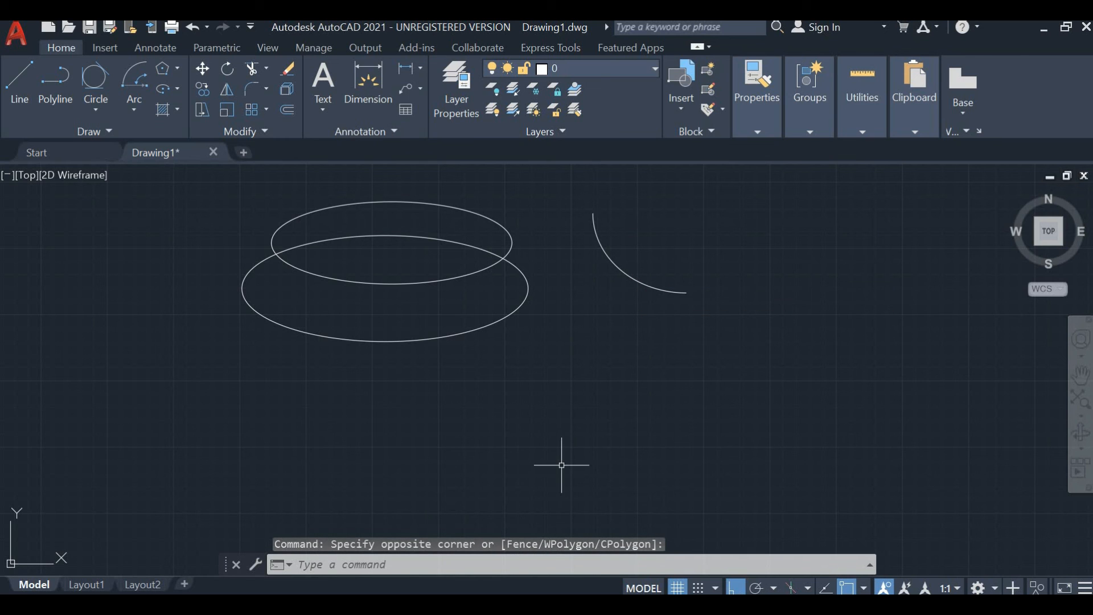
key("Escape")
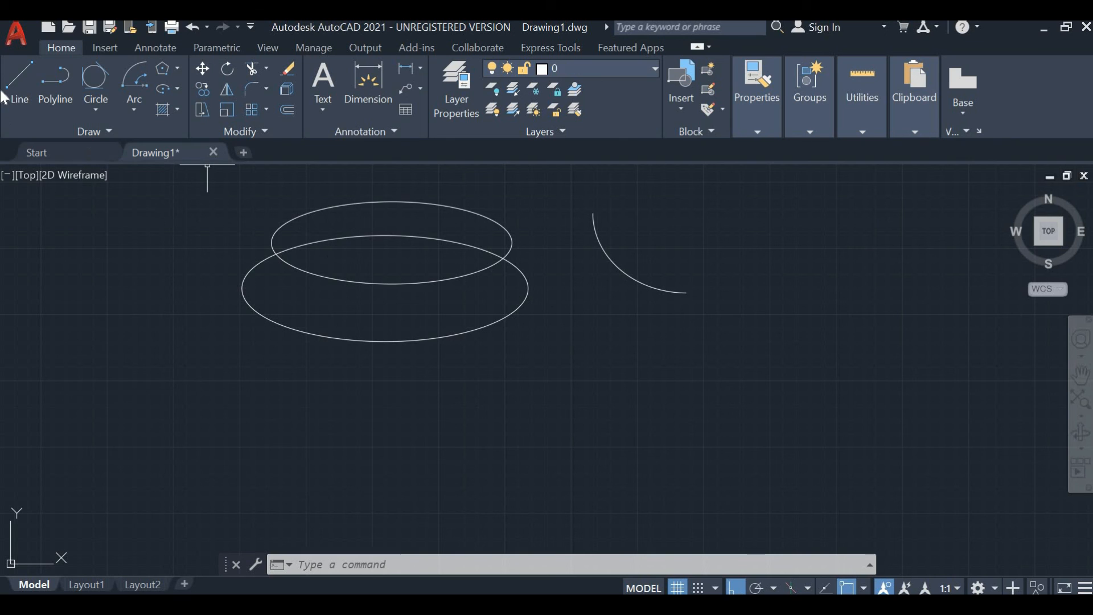
left_click(108, 132)
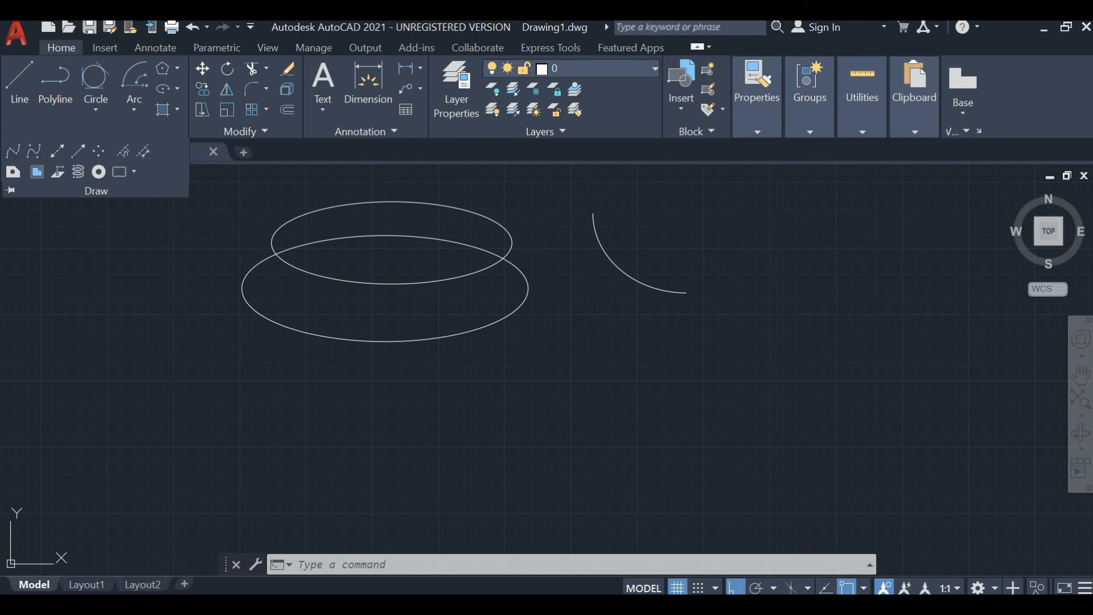
left_click(112, 128)
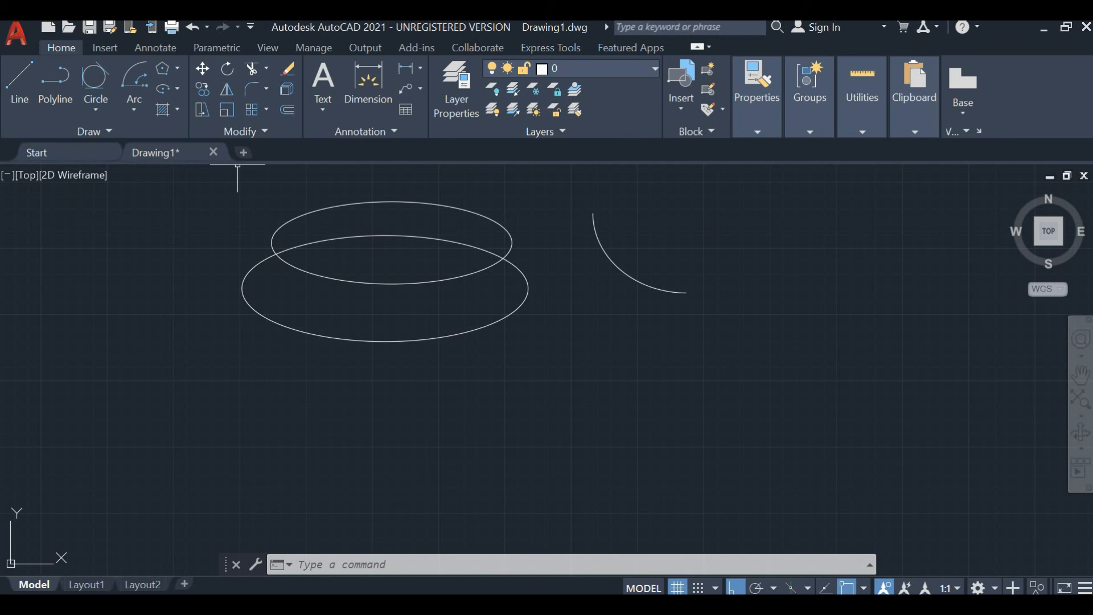